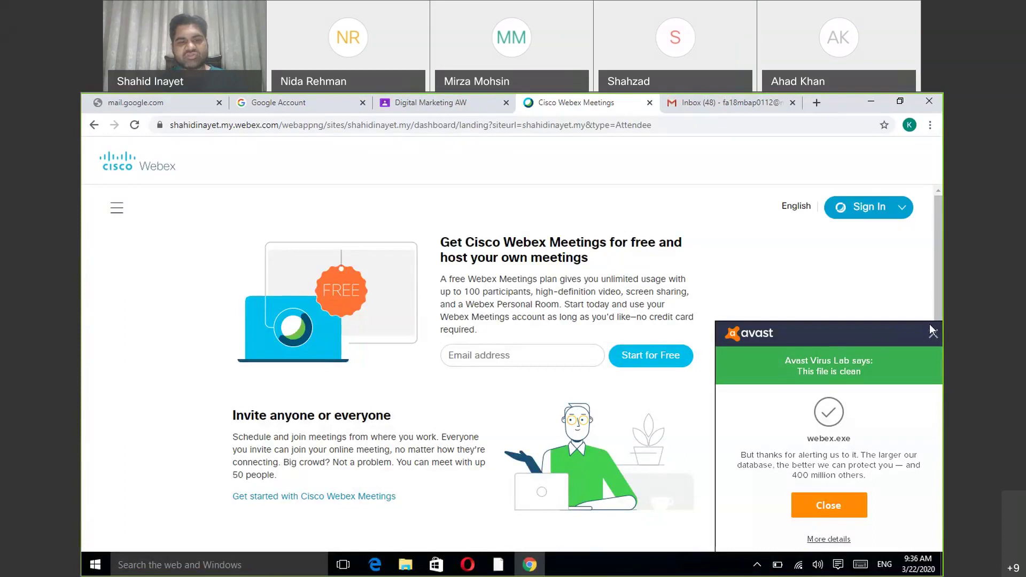
Close the Avast notice reporting that webex.exe is clean.
click(937, 335)
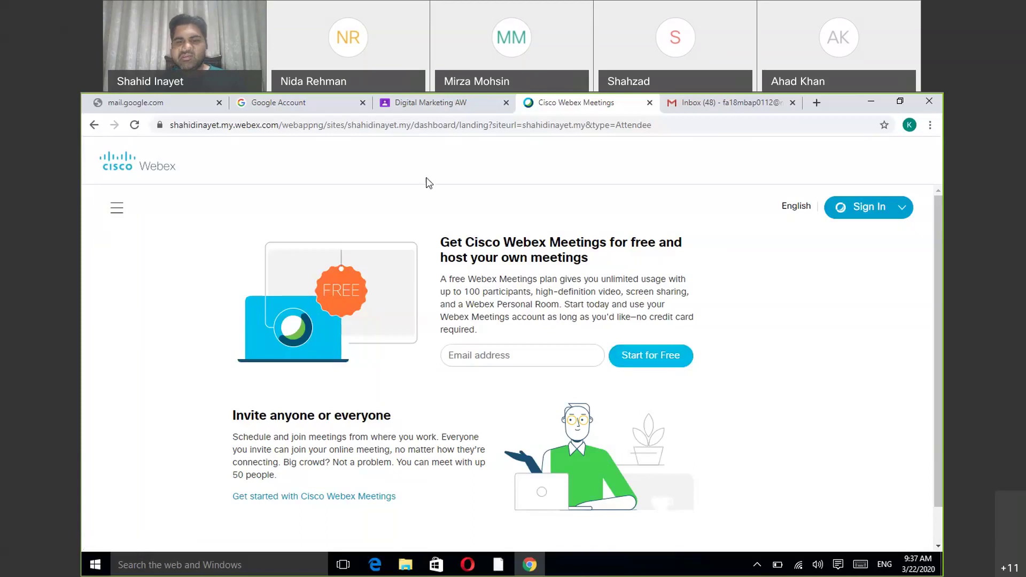
Switch to the Digital Marketing AW class stream and bring up the Google apps list.
click(422, 108)
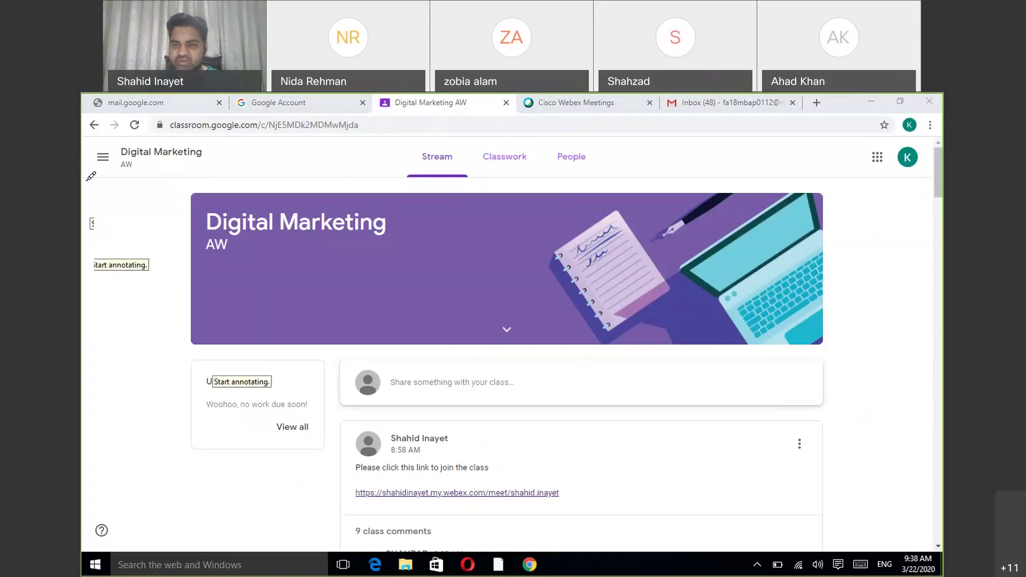
click(134, 198)
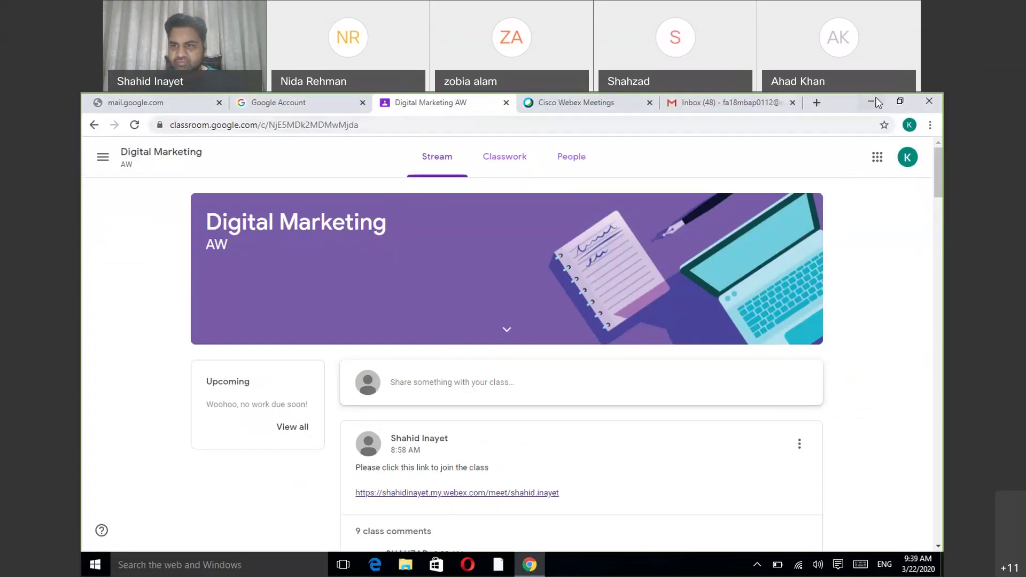
click(877, 157)
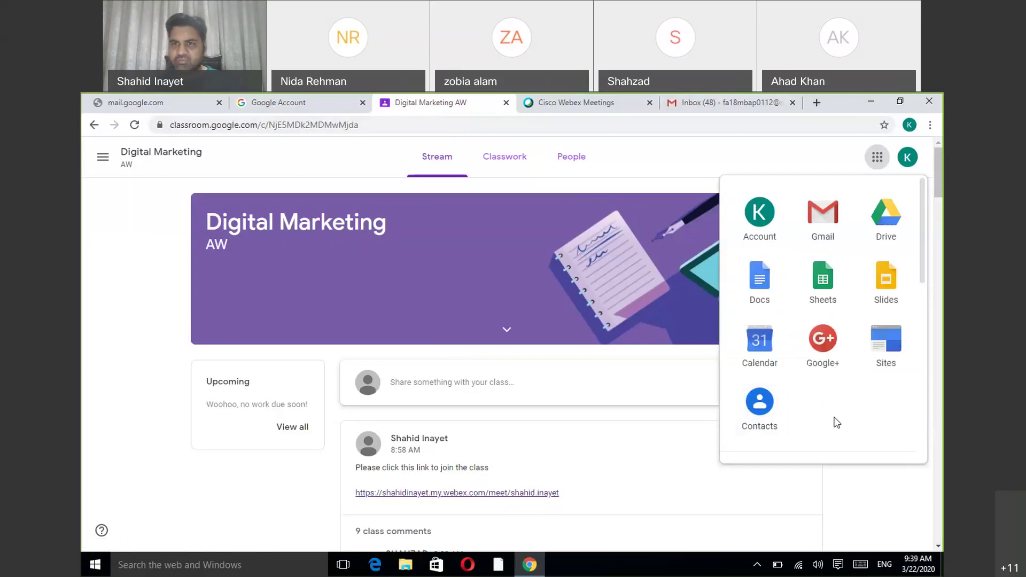
Dismiss the Google apps list over the class stream.
click(695, 476)
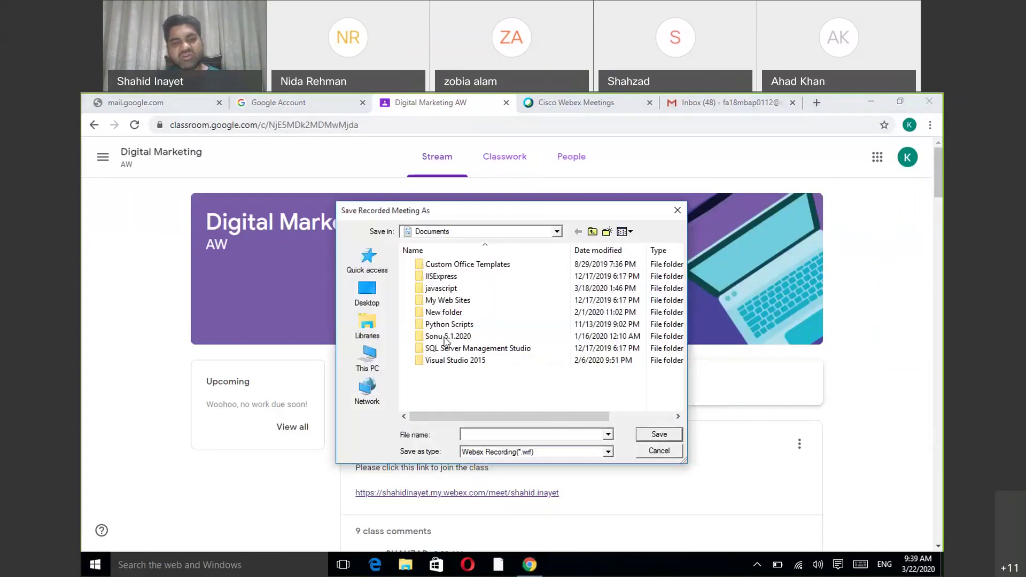
Save the recorded meeting to the Desktop with the file name 'today'.
click(367, 300)
click(537, 438)
text(today)
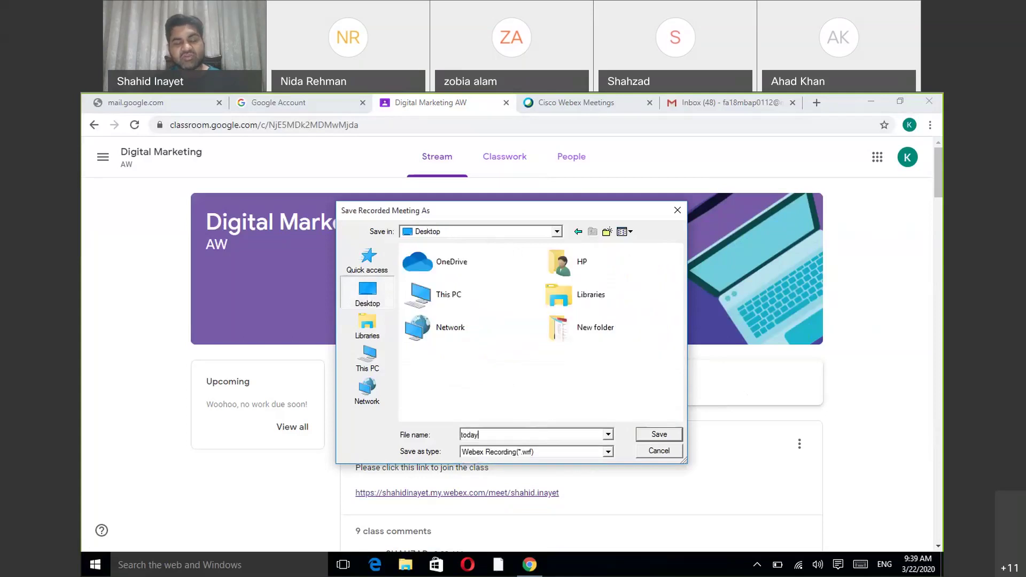
click(659, 435)
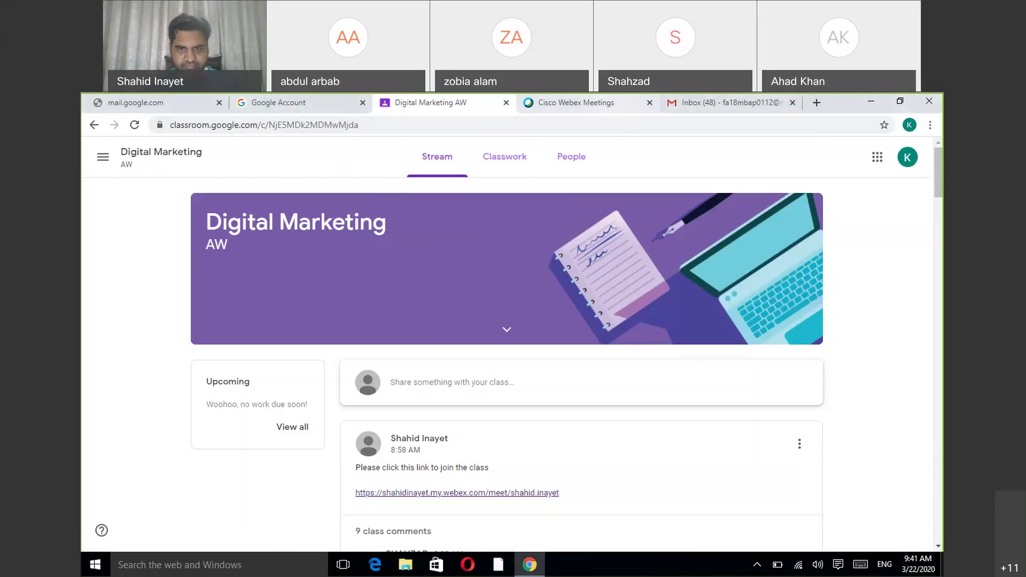
key(ctrl+Tab)
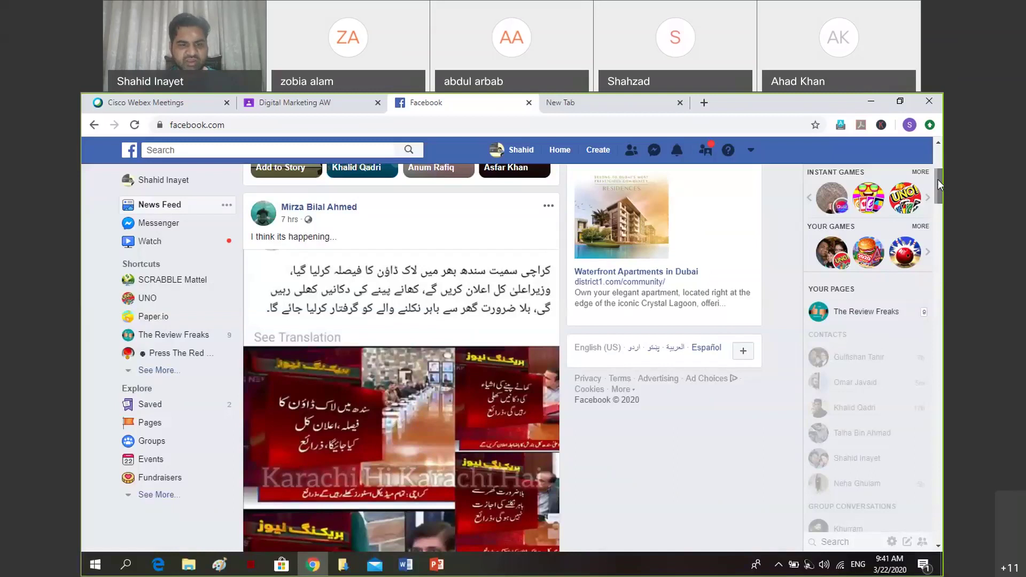
Minimize the Facebook window and bring up the Cisco Webex Meetings dashboard.
scroll(369, 495, up, 1)
scroll(369, 495, up, 5)
mouse_move(304, 571)
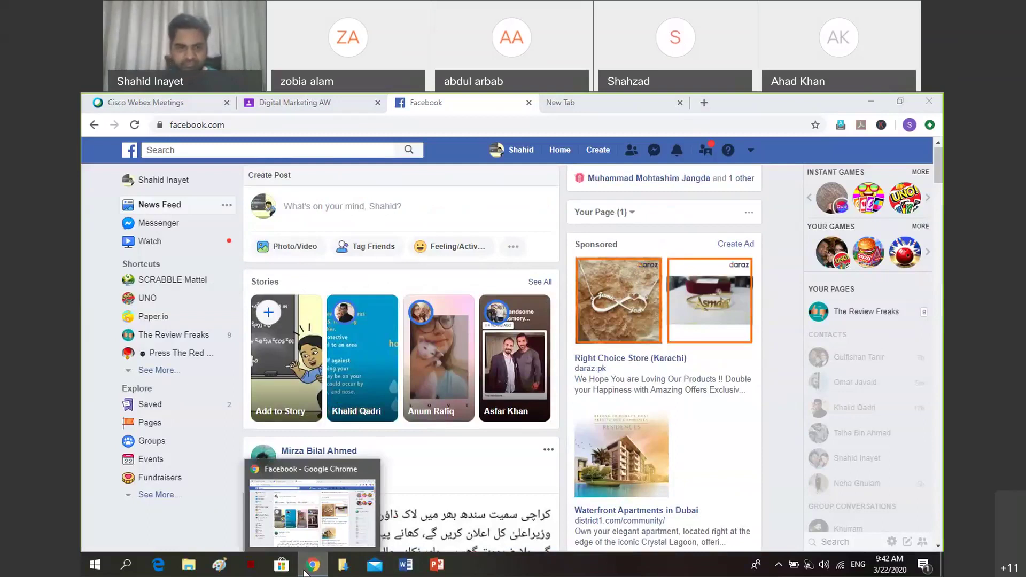
click(303, 570)
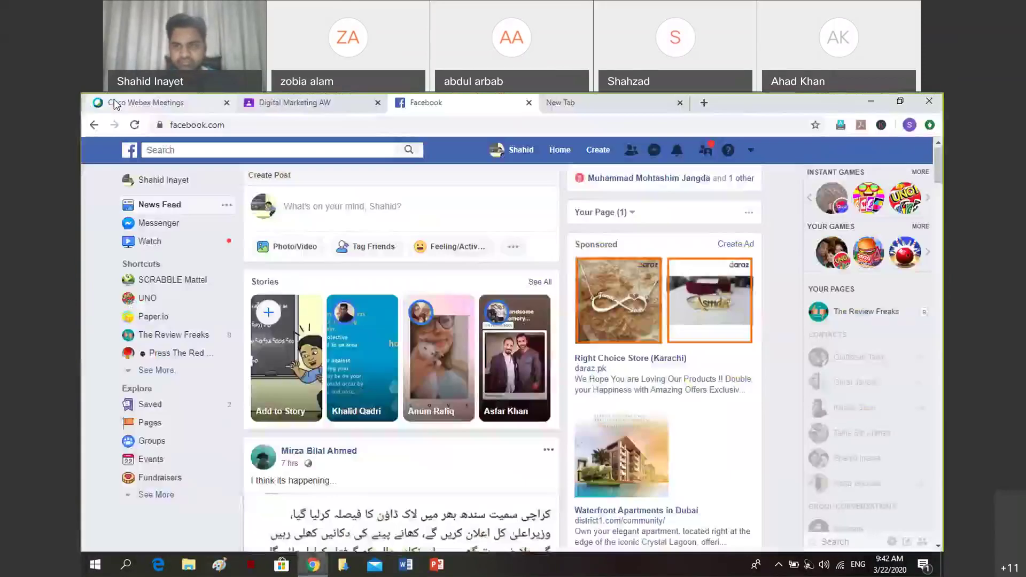
click(114, 103)
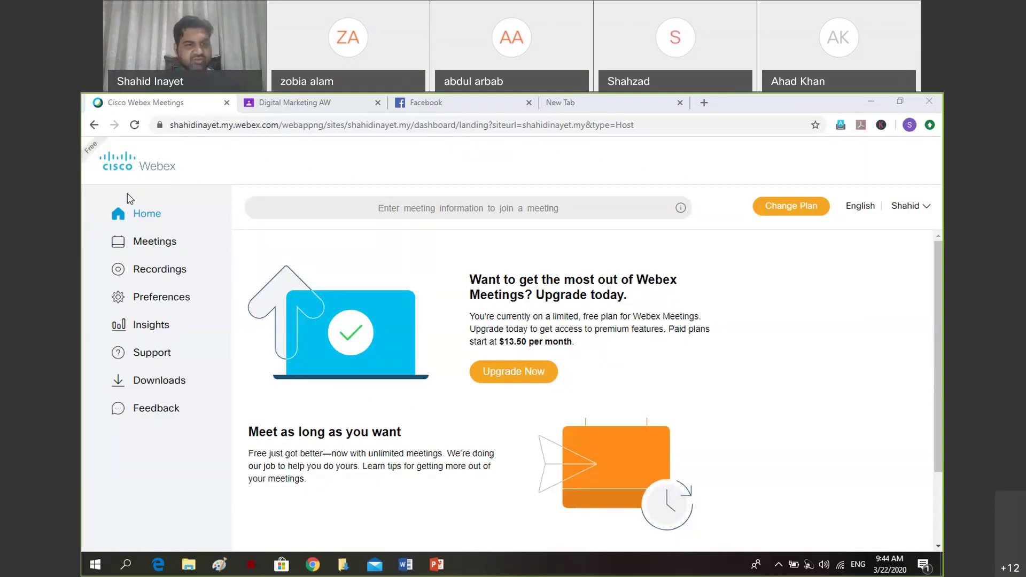
Switch back to the Facebook tab with Ctrl+3.
key(ctrl+3)
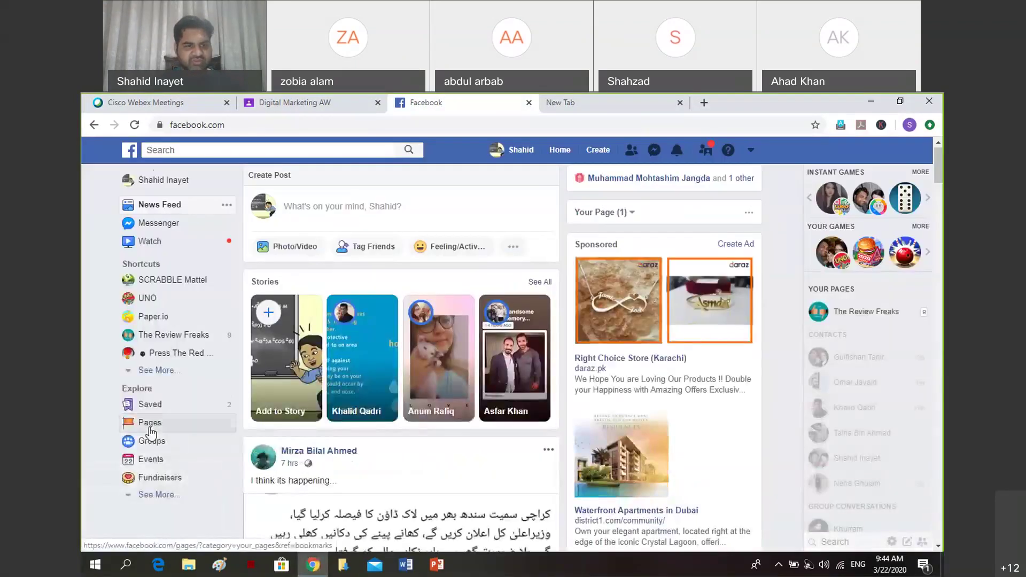
Open Pages in the sidebar and look over the Your Pages list.
click(150, 425)
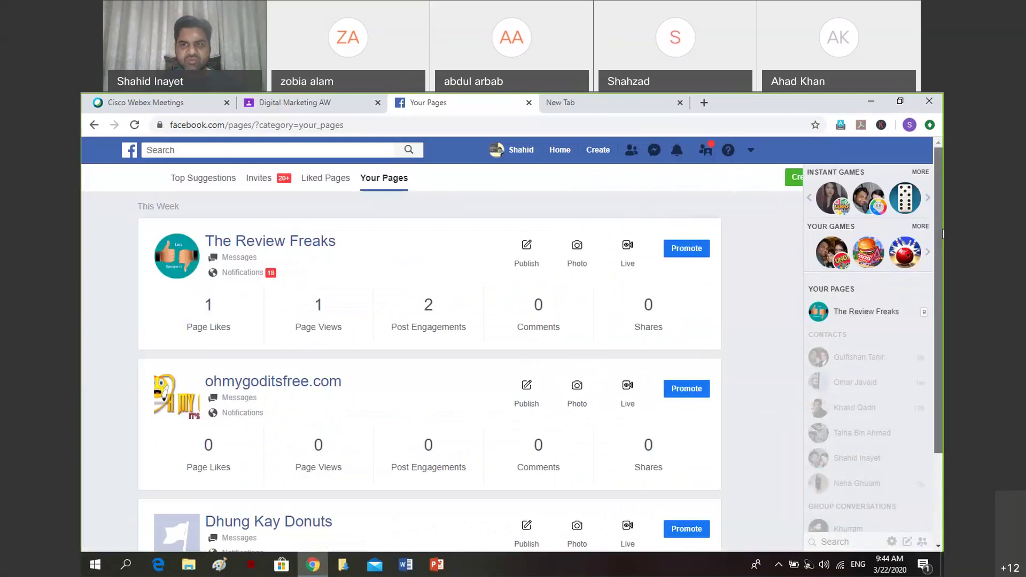
scroll(943, 233, down, 2)
scroll(942, 159, up, 2)
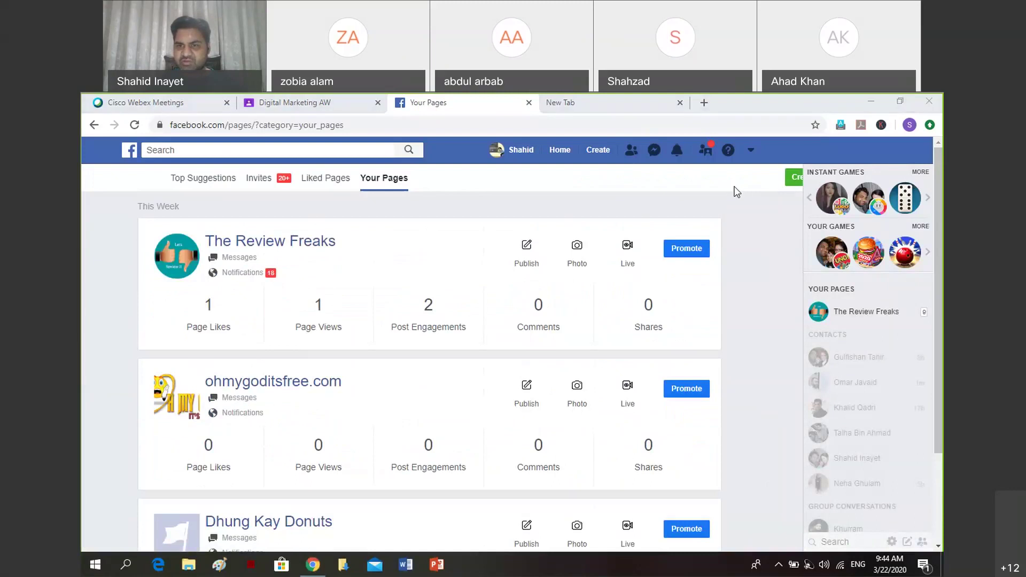
click(552, 194)
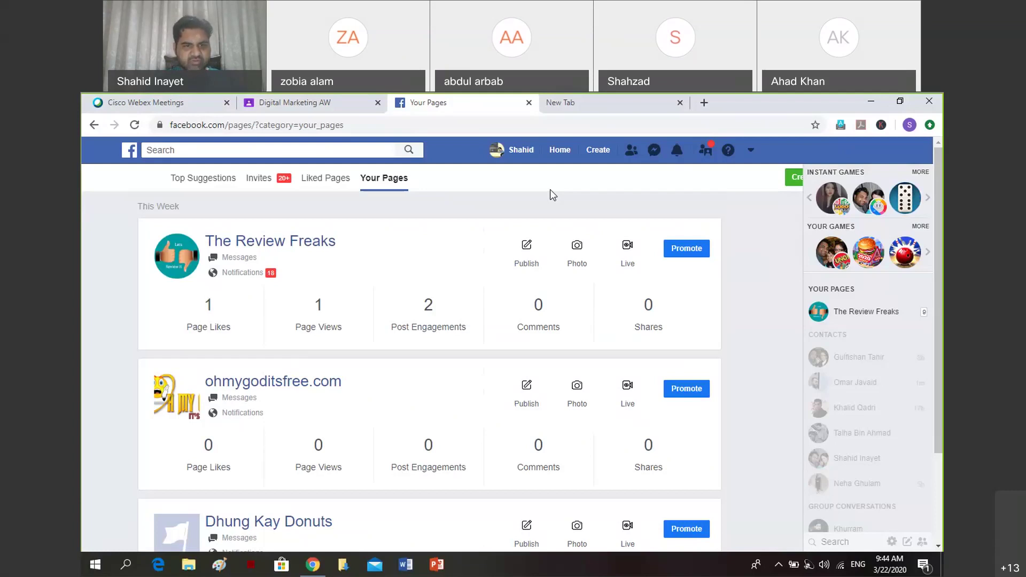
Trim the page name to 'Content Marketing' and set the city to Karachi, Pakistan, hiding the street address.
triple_click(345, 300)
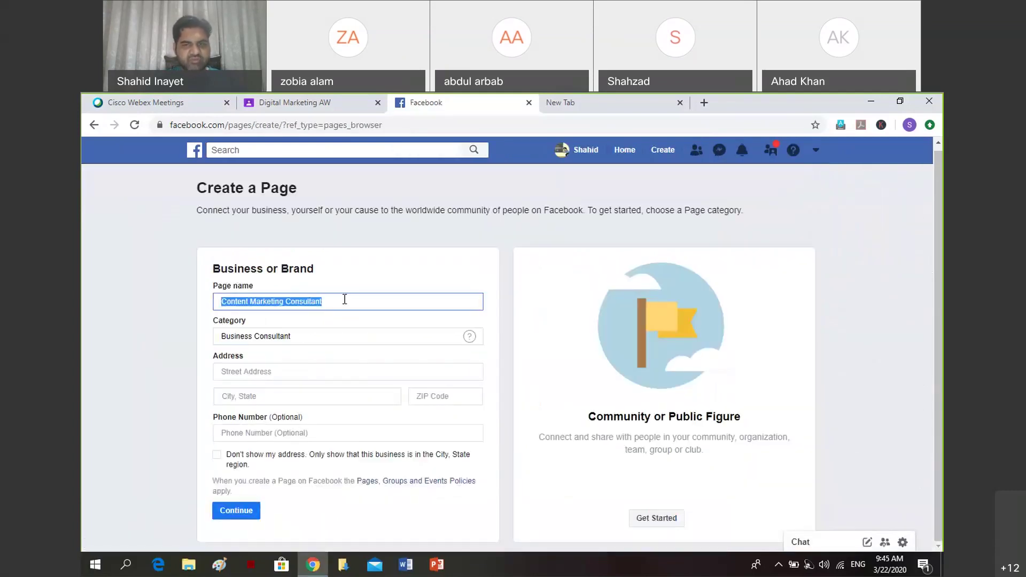
click(344, 300)
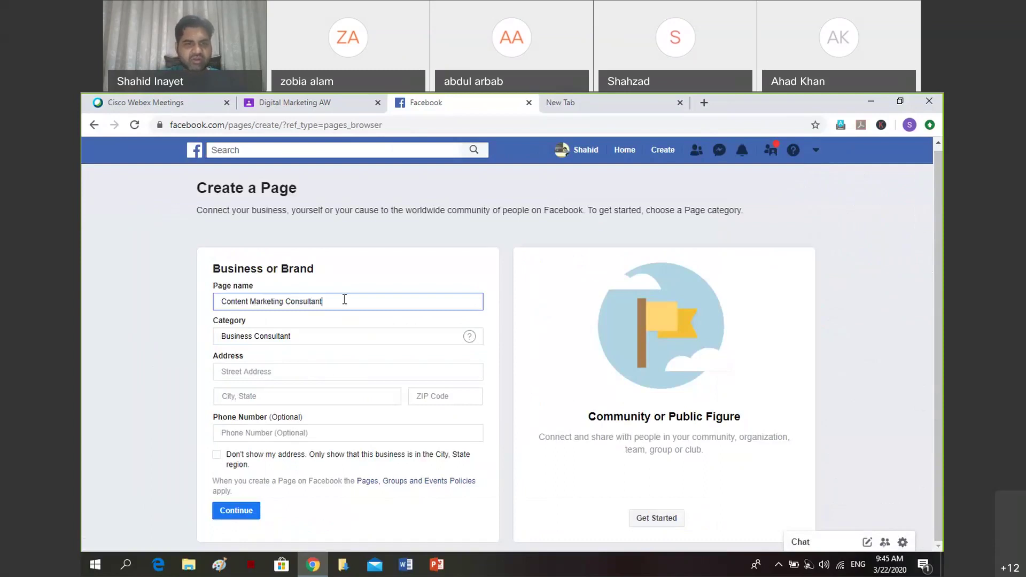
key(BackSpace)
key(BackSpace)
key(BackSpace)
key(BackSpace)
key(BackSpace)
key(BackSpace)
key(BackSpace)
key(BackSpace)
key(BackSpace)
key(BackSpace)
key(BackSpace)
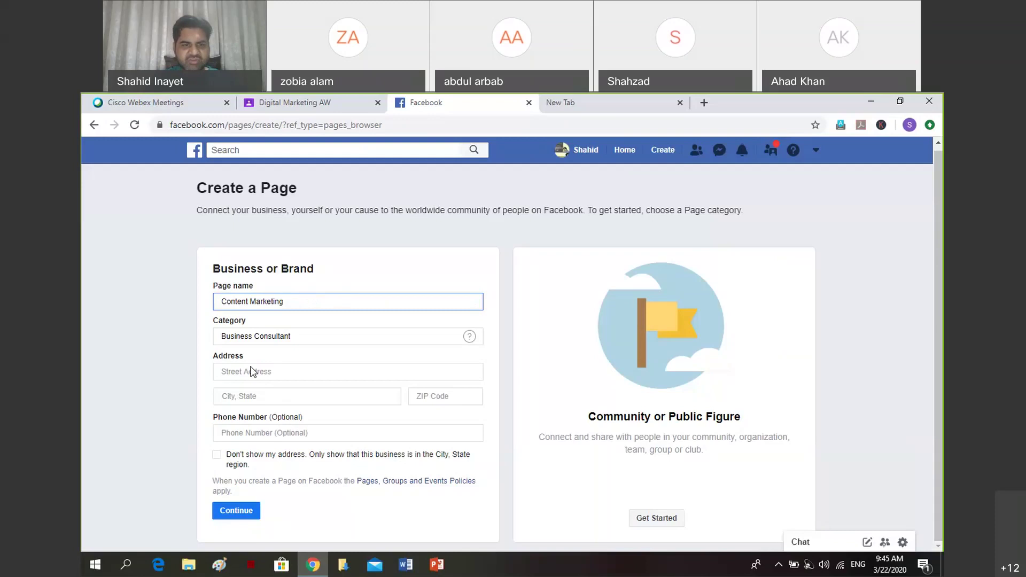
click(266, 397)
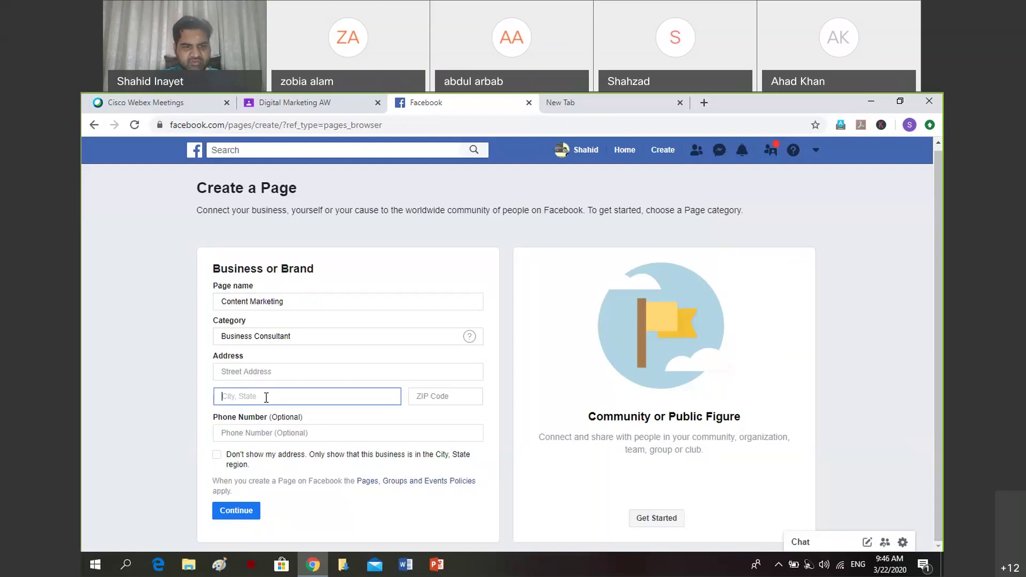
text(Karachi)
click(267, 429)
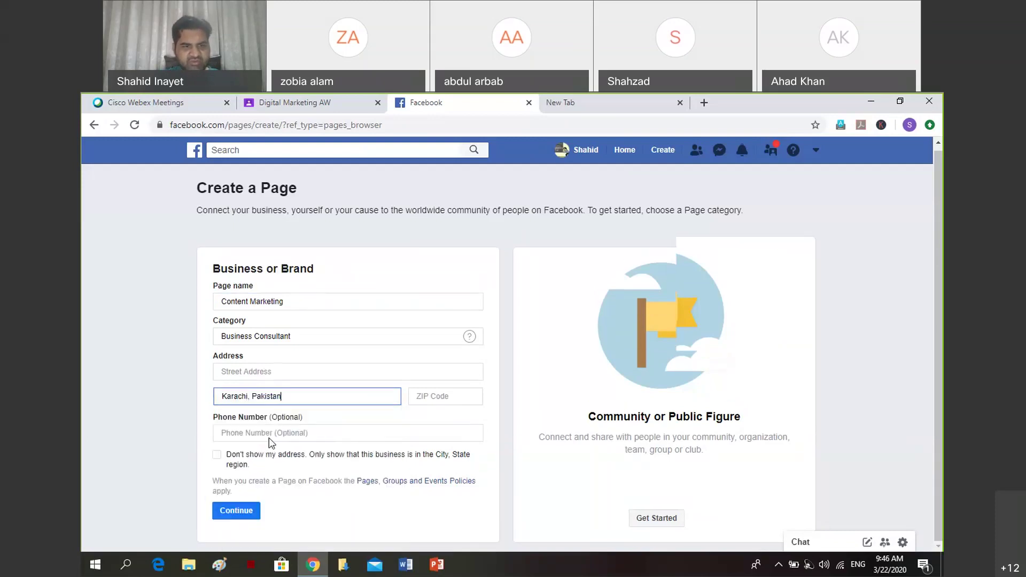
click(217, 456)
click(262, 393)
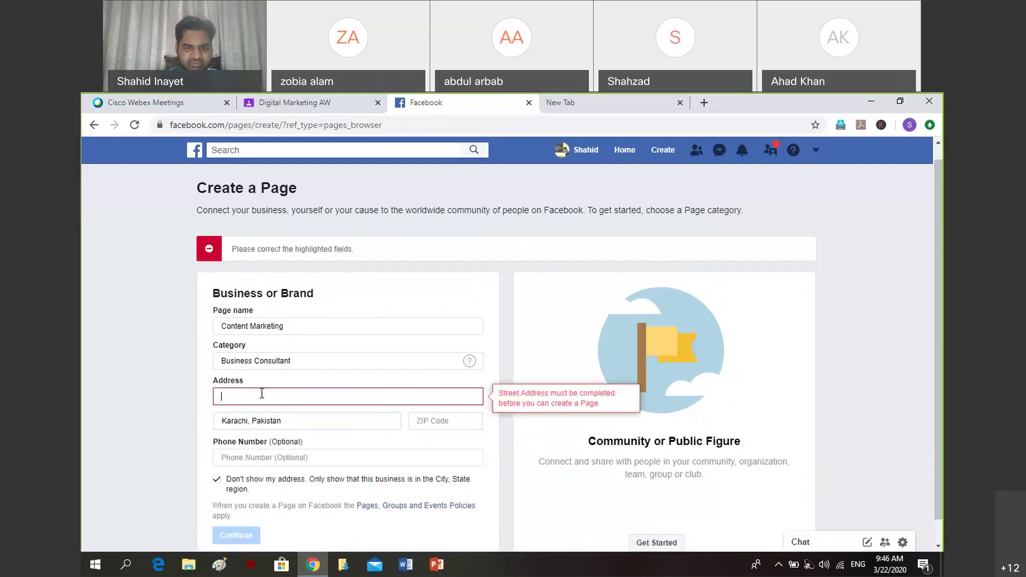
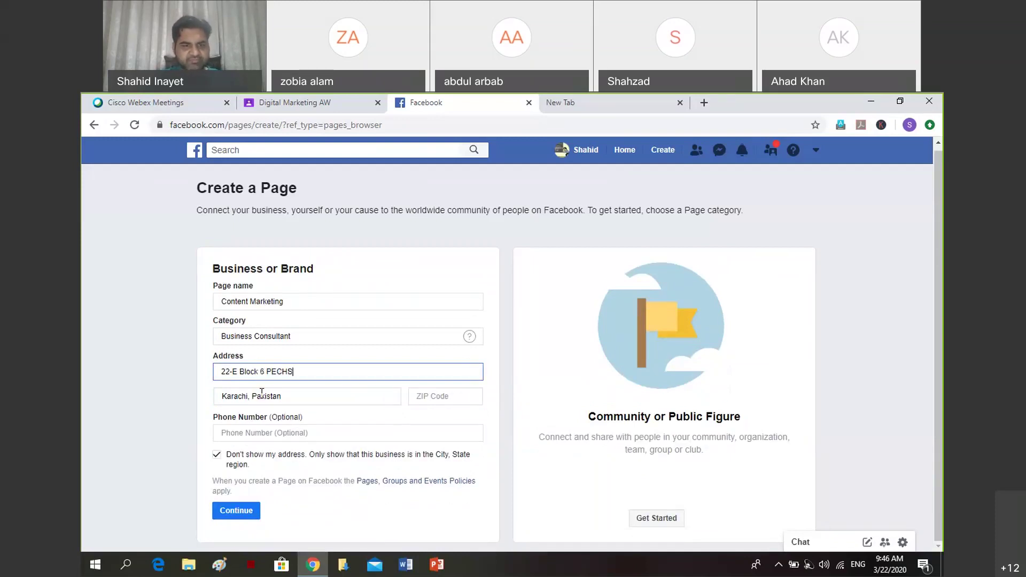
click(235, 510)
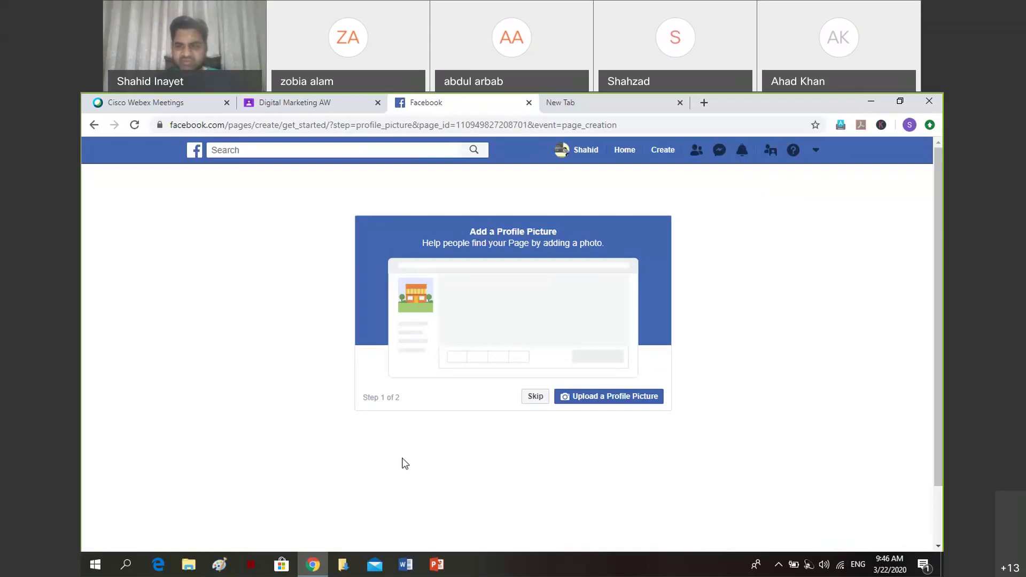
Skip both the profile picture and cover photo steps.
click(535, 402)
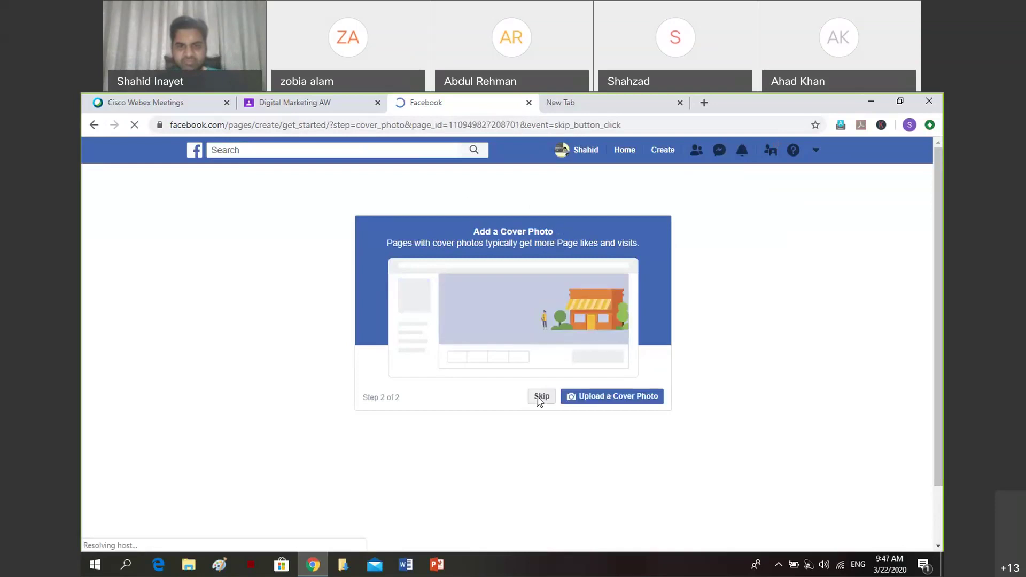
click(539, 406)
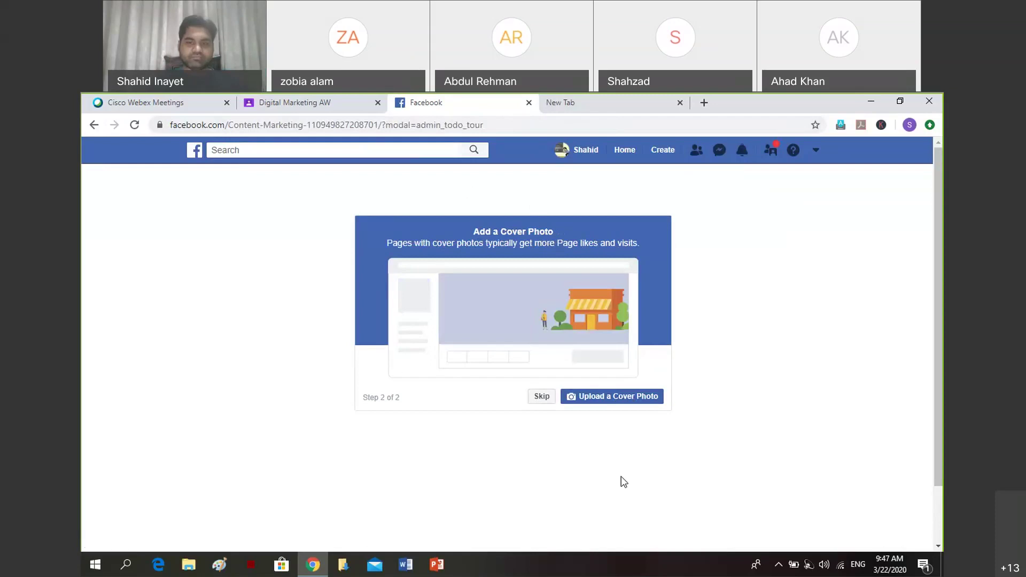
click(541, 403)
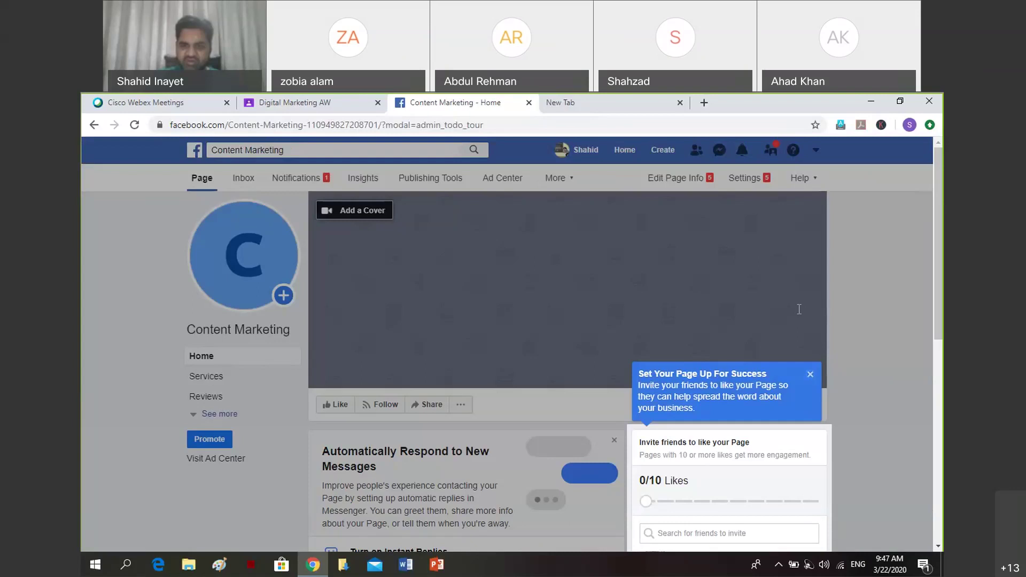
Clear the earlier search text from the invite friends box.
click(696, 541)
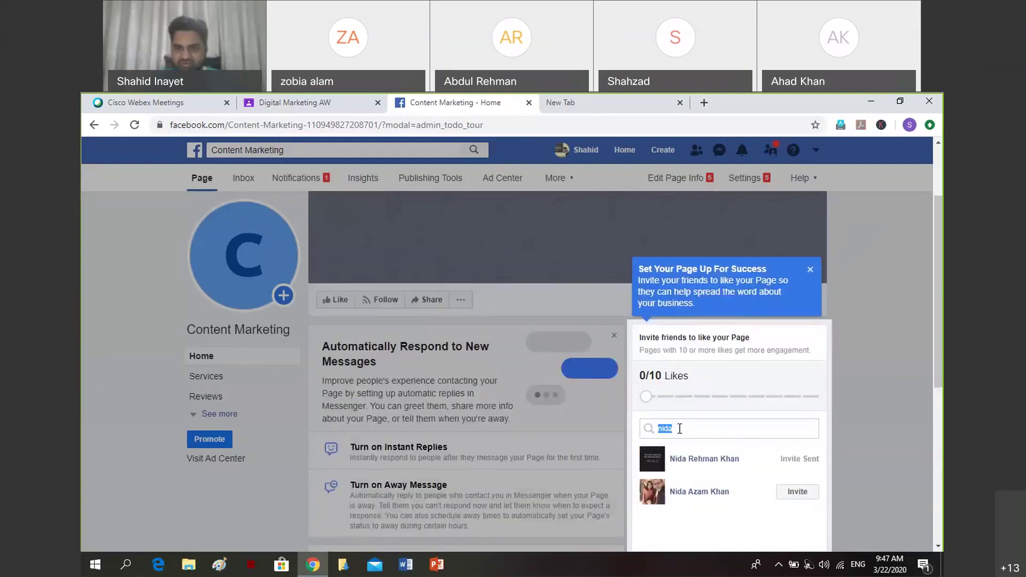
key(BackSpace)
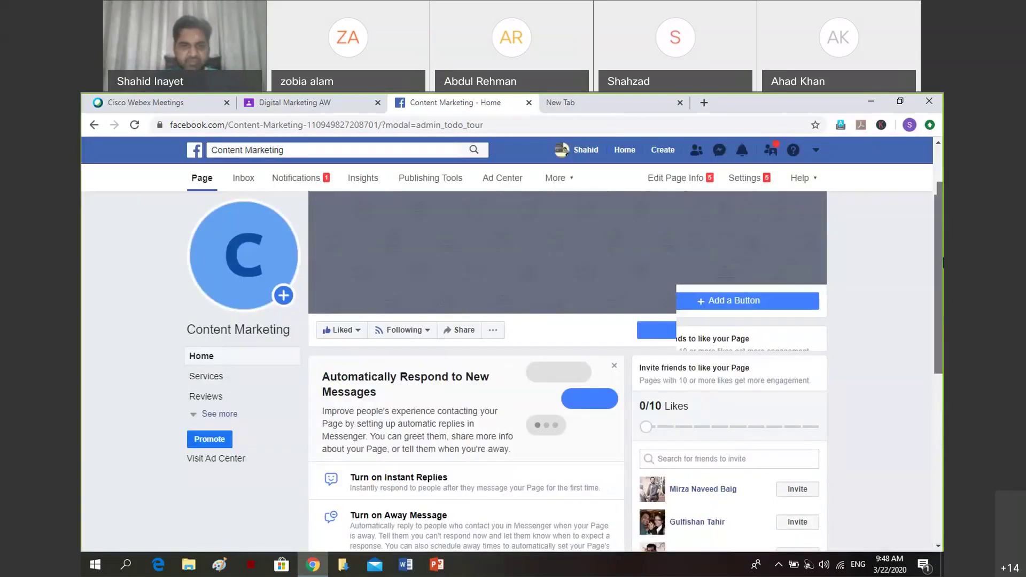
Start a new service in the page's Services section and name it 'Youtube Marketing'.
click(209, 378)
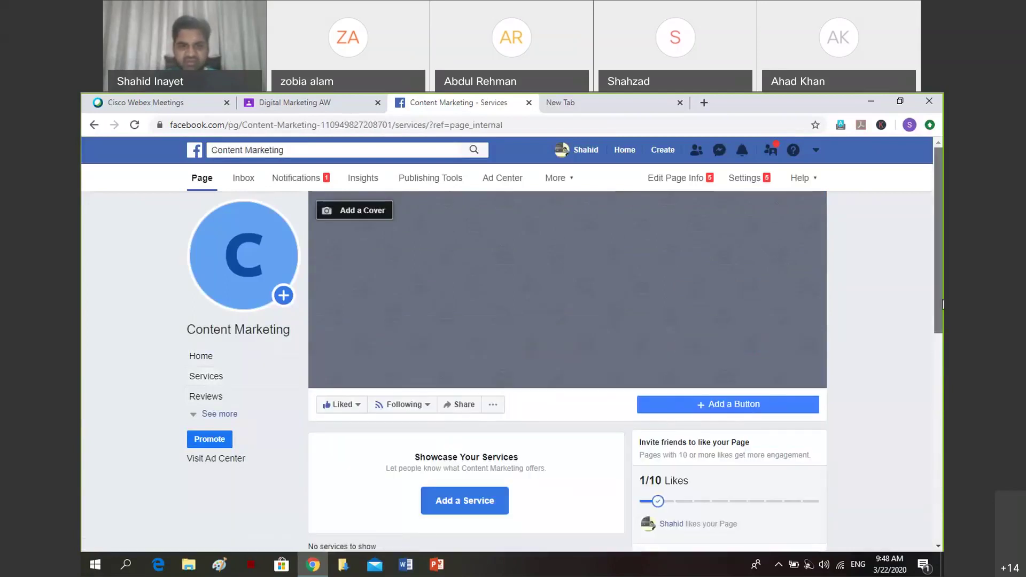
scroll(943, 305, down, 3)
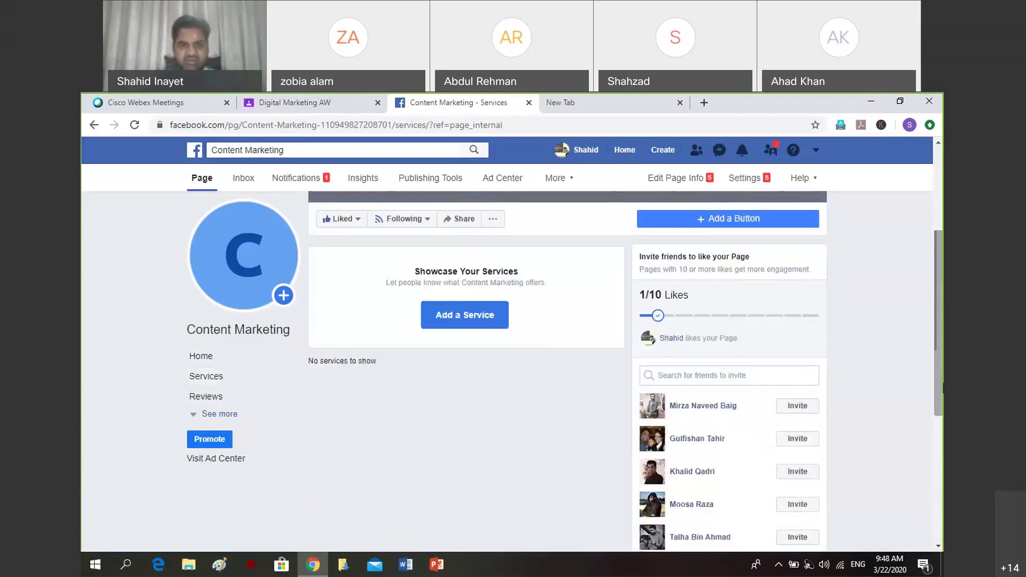
click(450, 324)
click(422, 219)
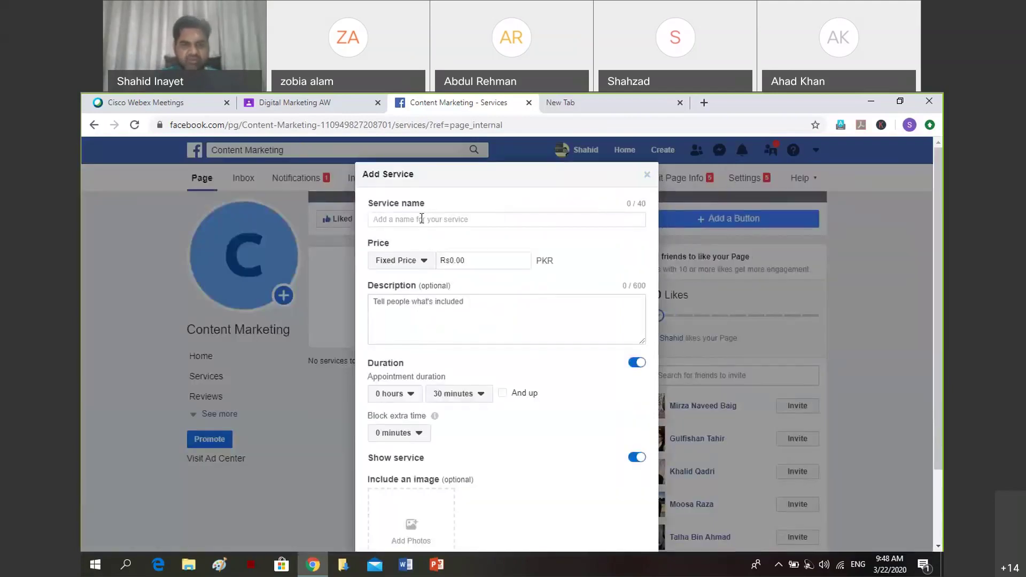
text(Youtube )
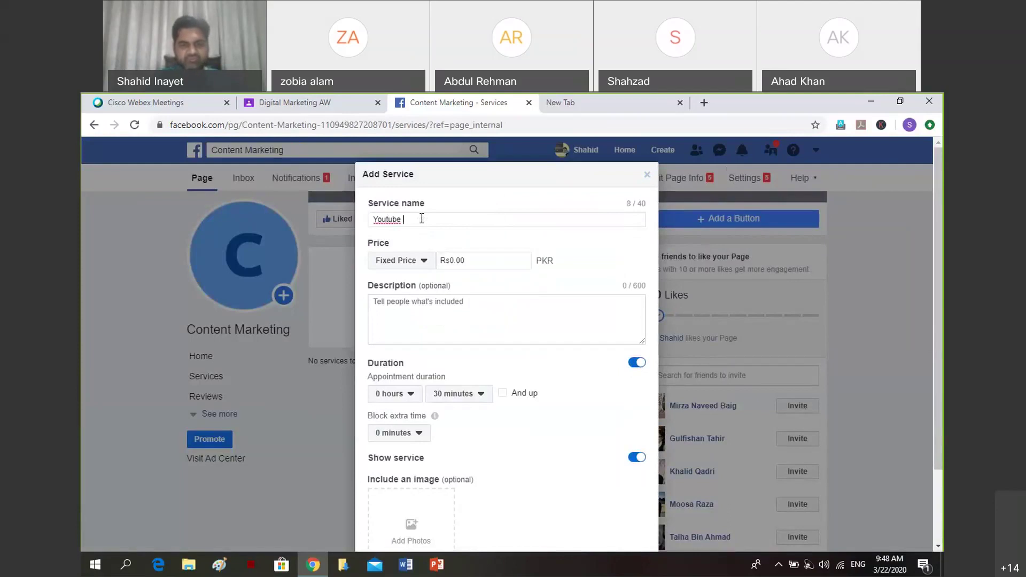
text(m)
key(BackSpace)
text(Marketing)
click(487, 260)
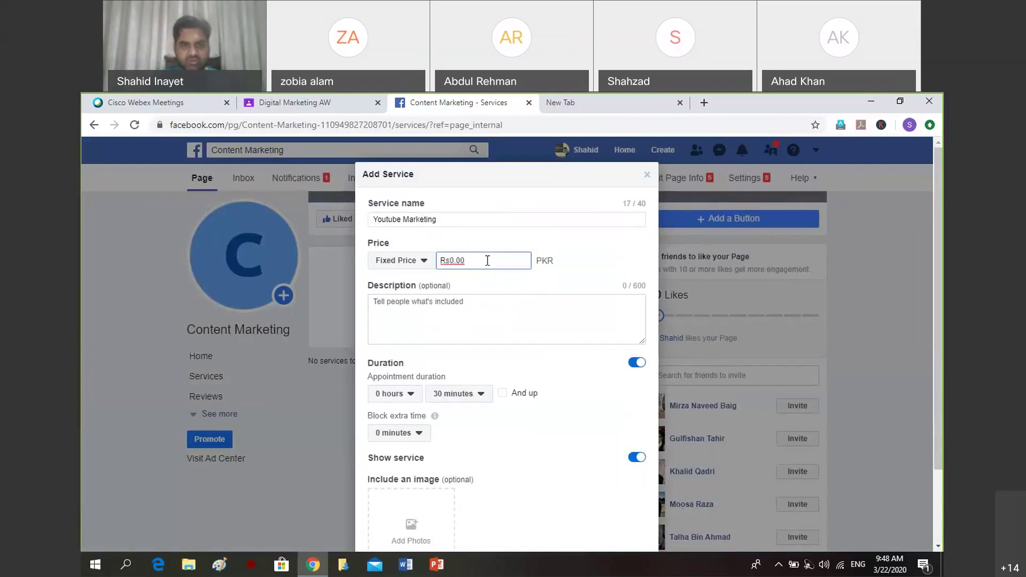
Describe the service as consultancy on how to start your own YouTube channel and make money.
click(418, 310)
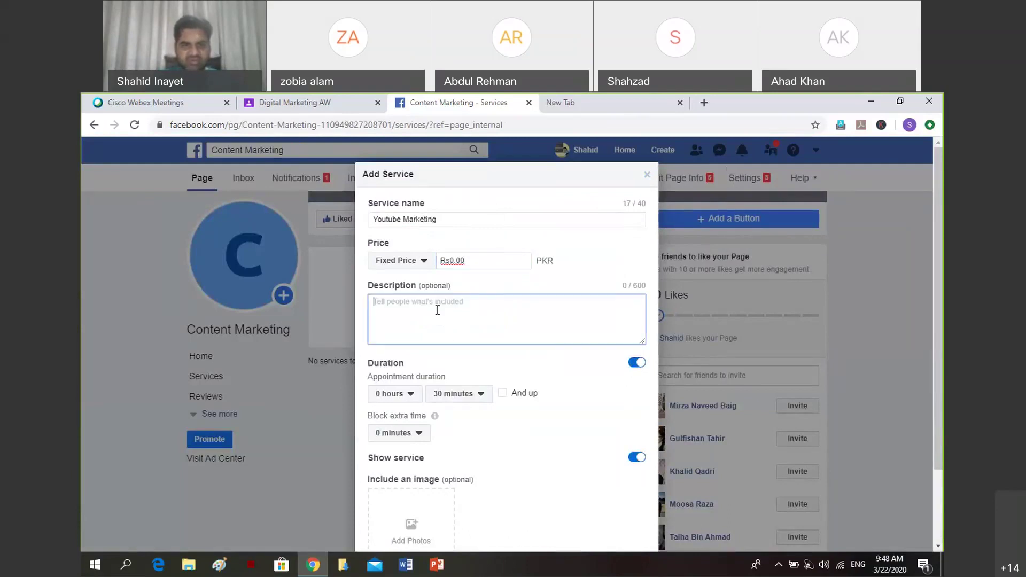
text(Cont)
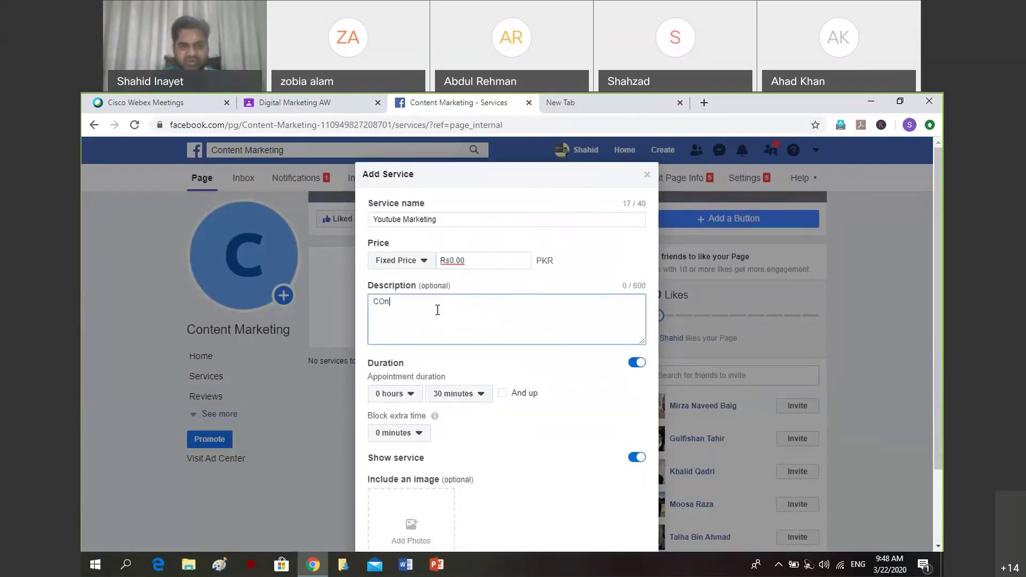
key(BackSpace)
key(BackSpace)
text(nsultancy about yo)
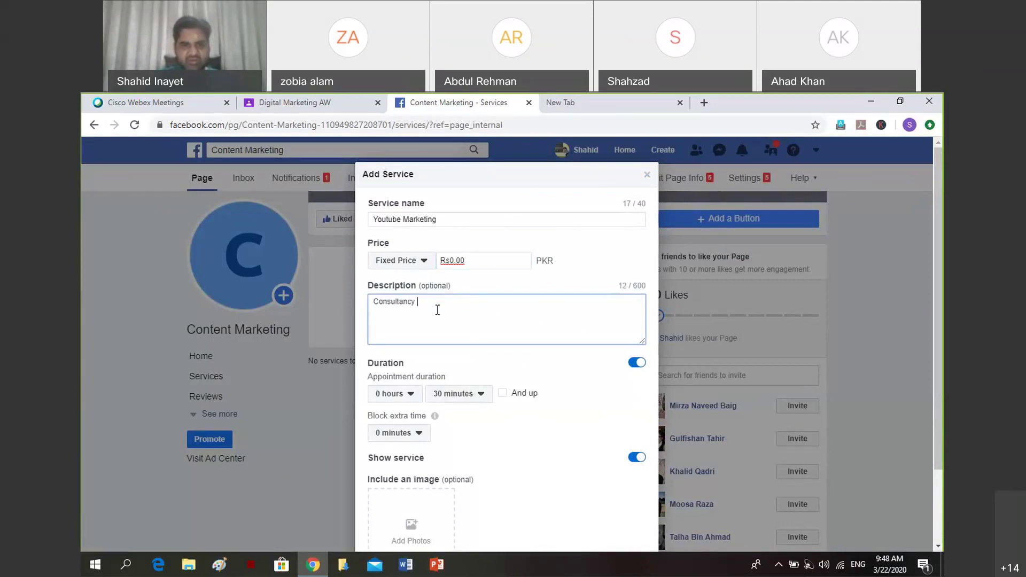
key(BackSpace)
key(BackSpace)
text(how to start yo)
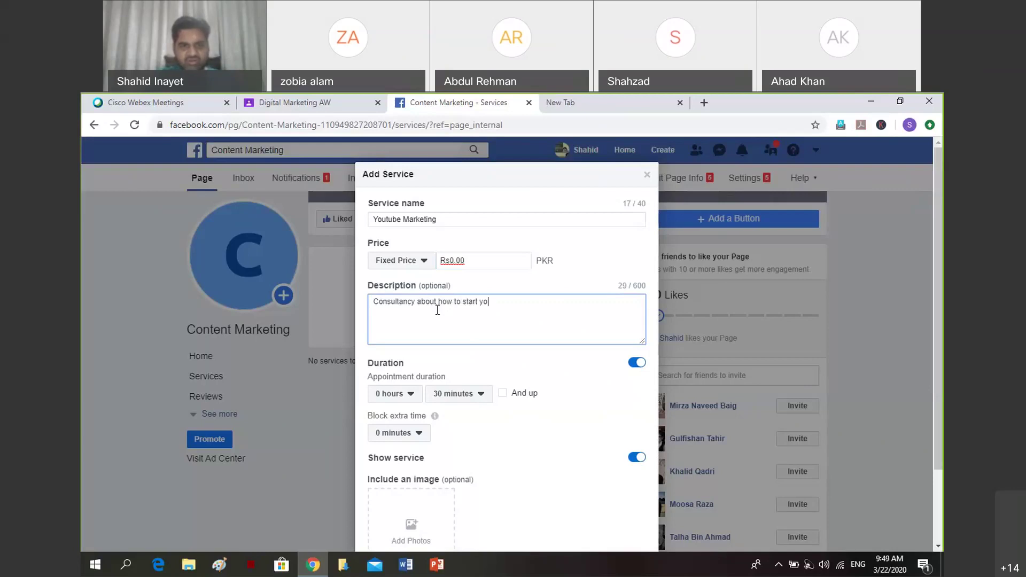
text(ur own youtube chan)
text(nel a)
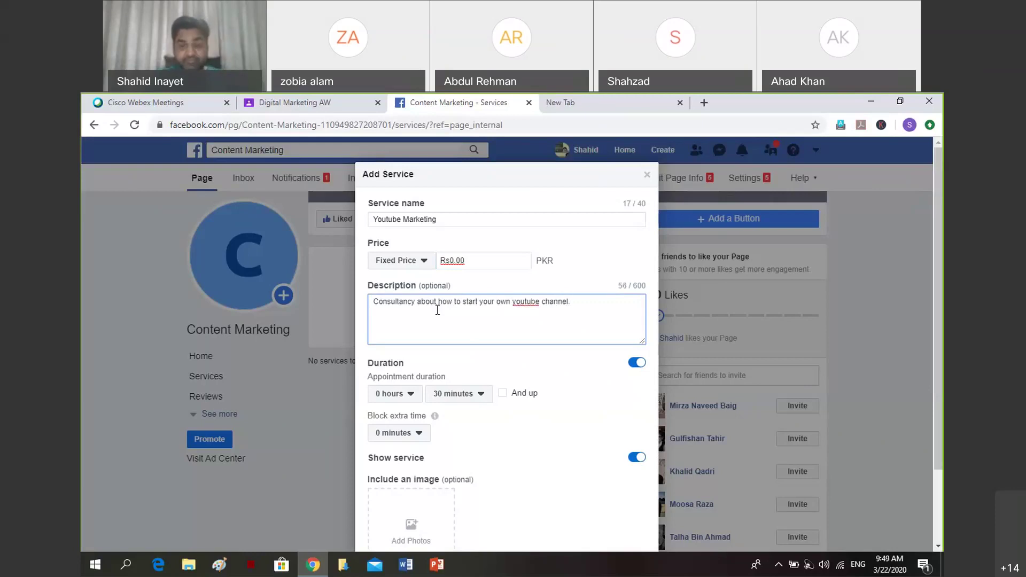
text(nd make money)
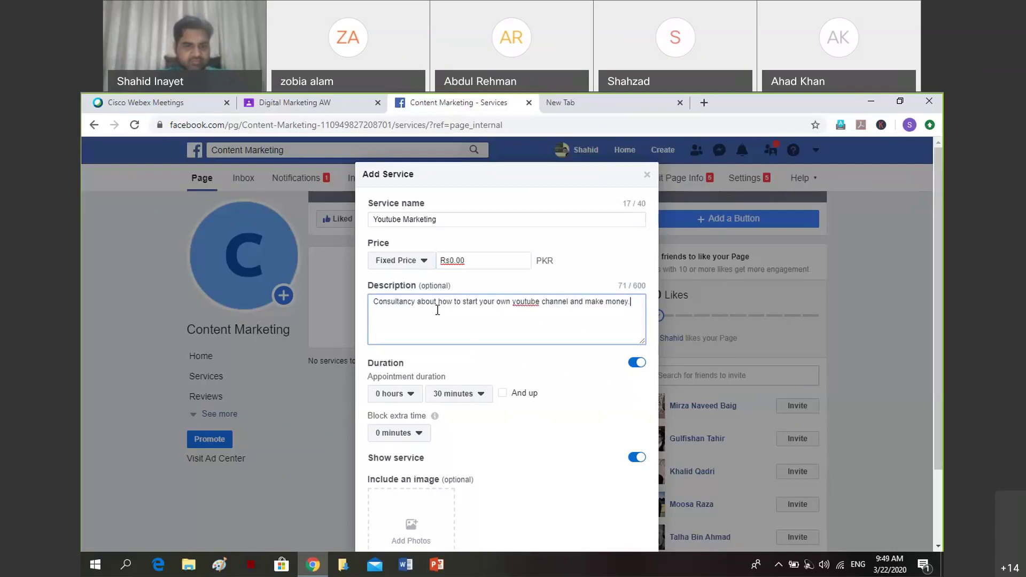
Set the service price to Rs100, save it, and return to the page home.
scroll(280, 414, down, 2)
click(460, 169)
key(BackSpace)
key(BackSpace)
text(1000)
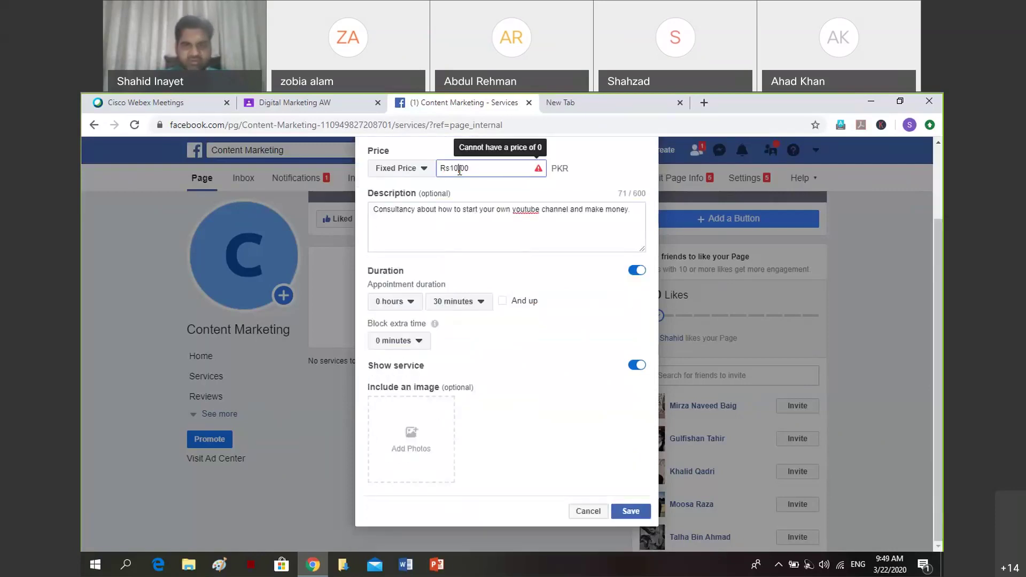
click(626, 512)
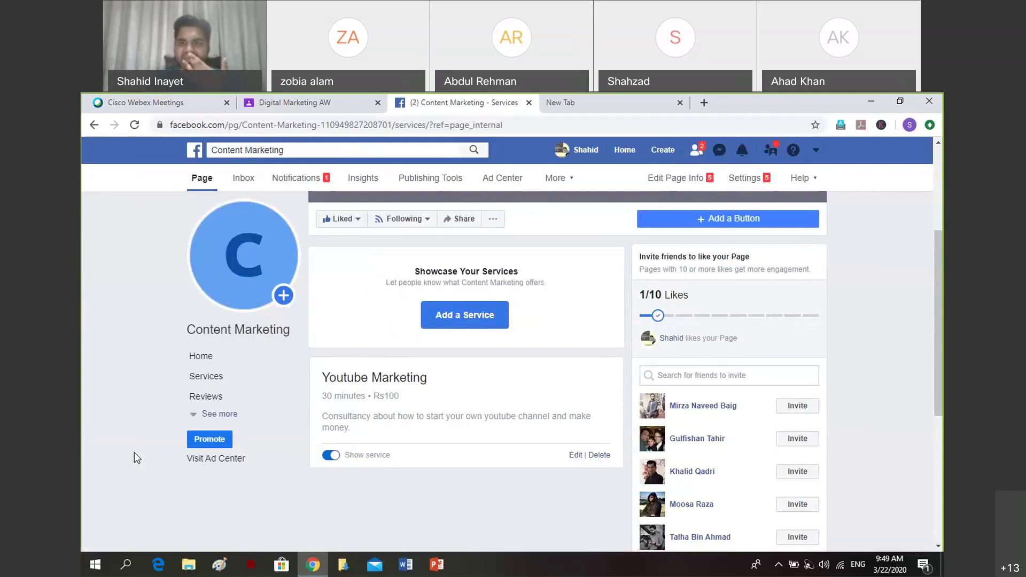
click(203, 360)
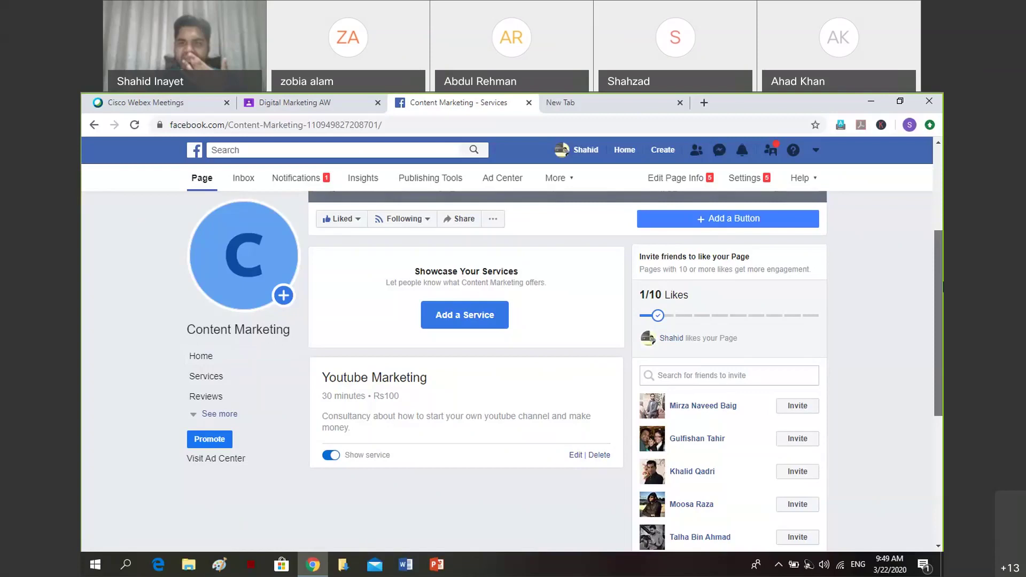
Scroll to the top of the Content Marketing page and go back to the Google search tab.
scroll(568, 374, up, 3)
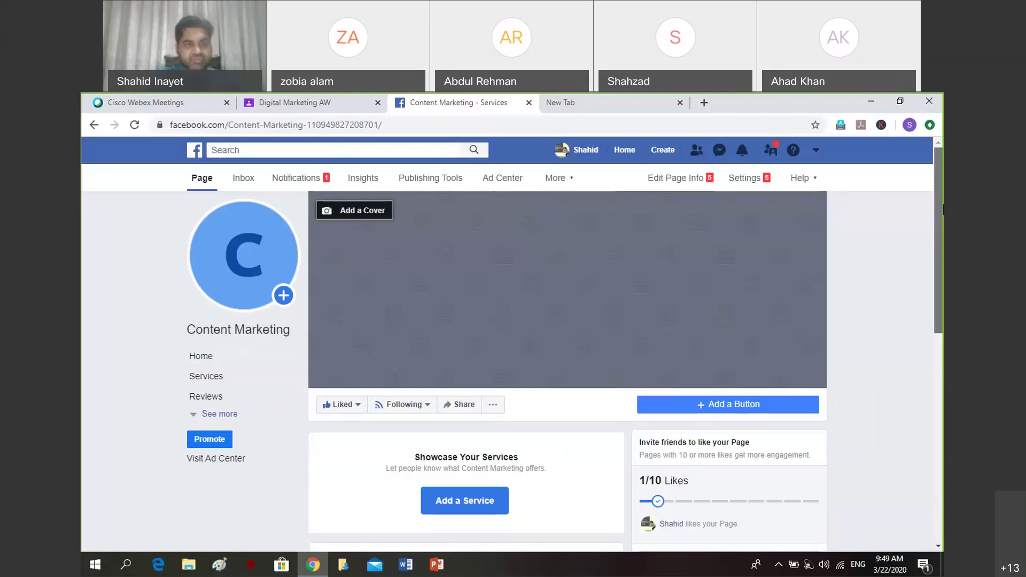
click(588, 103)
Search Google for 'youtubers success in the world' and scroll through the results.
text(in)
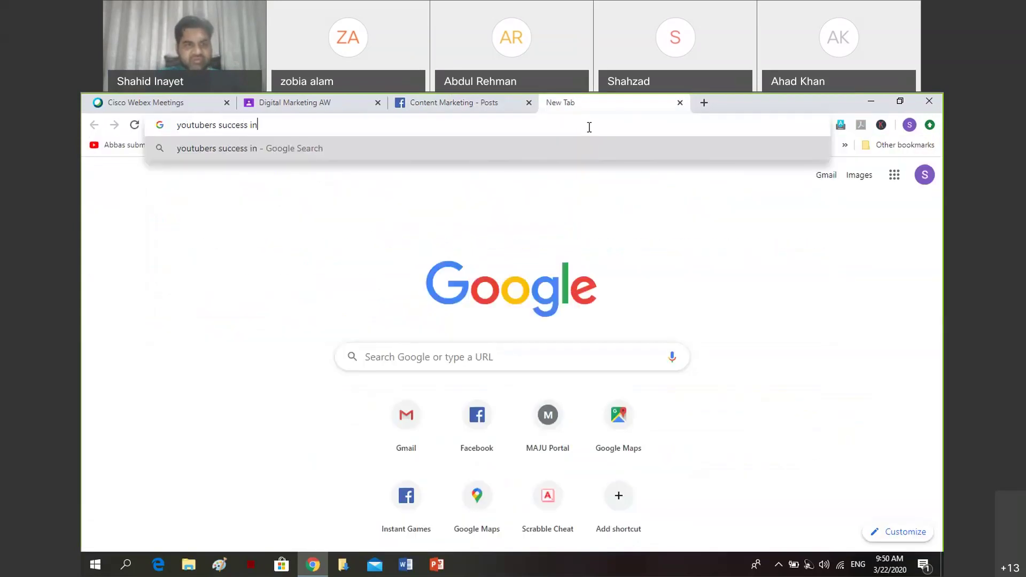
text( the world)
key(Return)
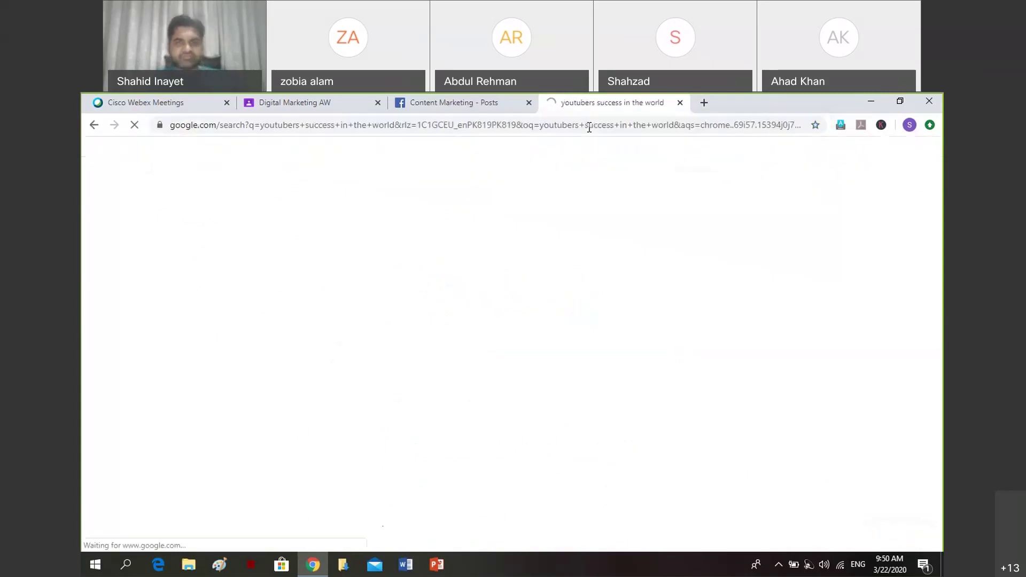
scroll(545, 336, down, 1)
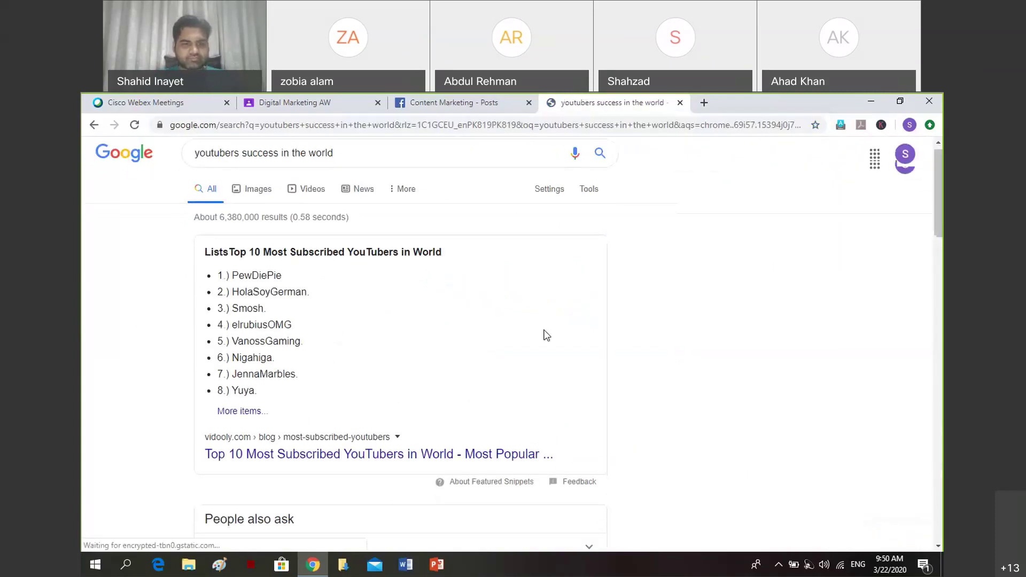
scroll(546, 336, down, 2)
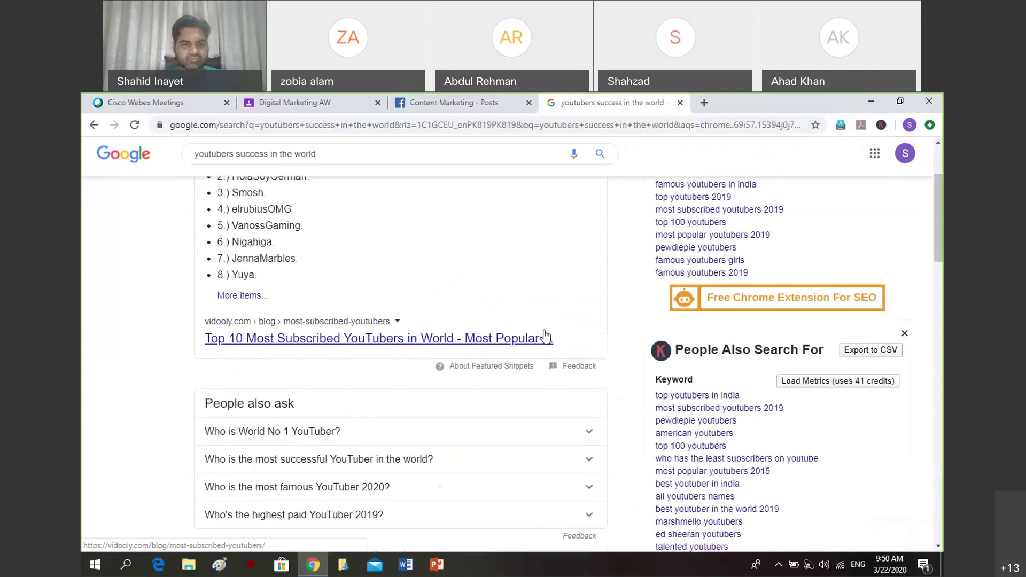
scroll(545, 336, down, 1)
scroll(545, 336, down, 1)
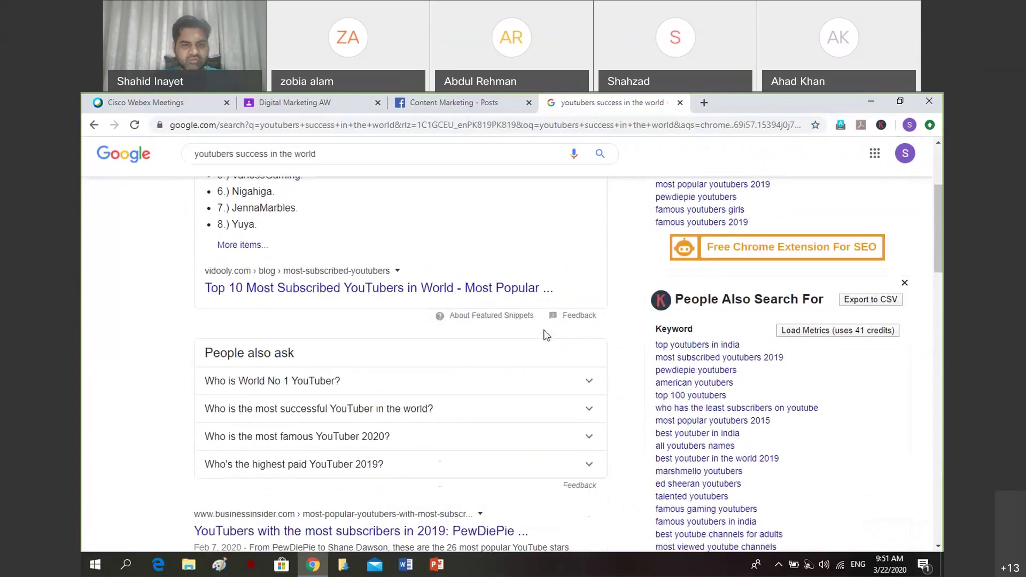
scroll(547, 336, down, 3)
scroll(545, 336, down, 2)
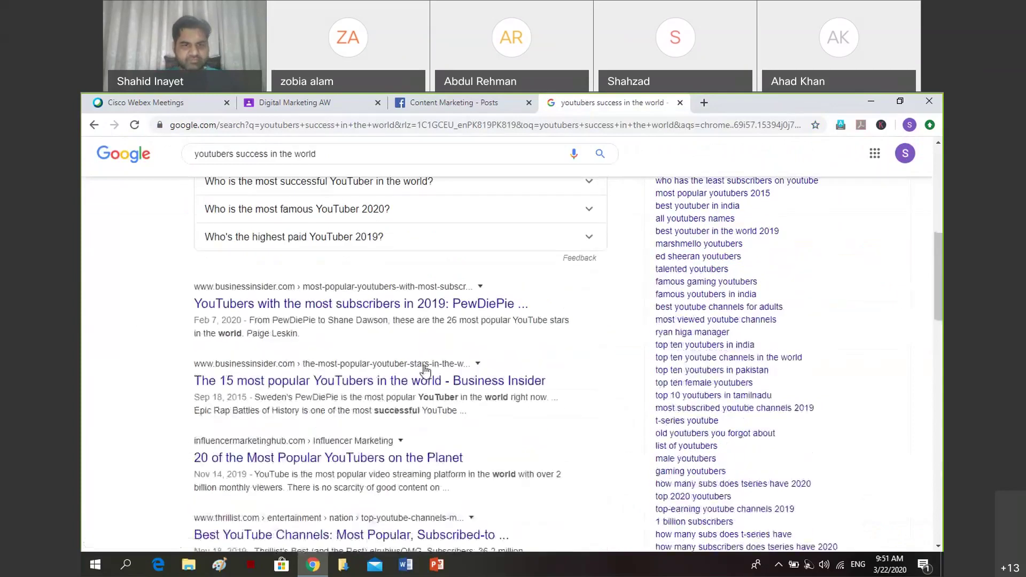
Open the Business Insider '15 most popular YouTubers' article and grab its web address.
click(307, 381)
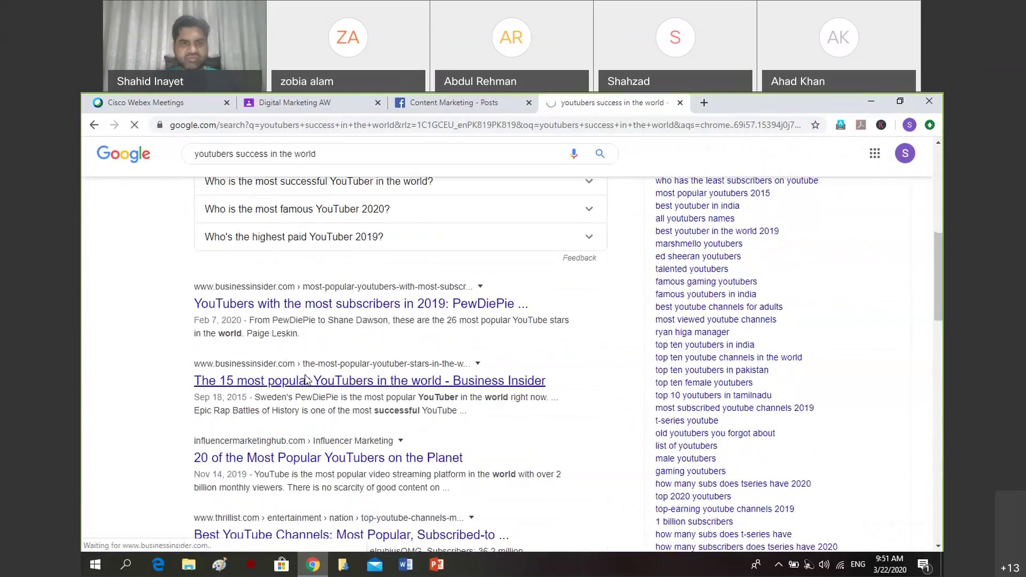
click(447, 127)
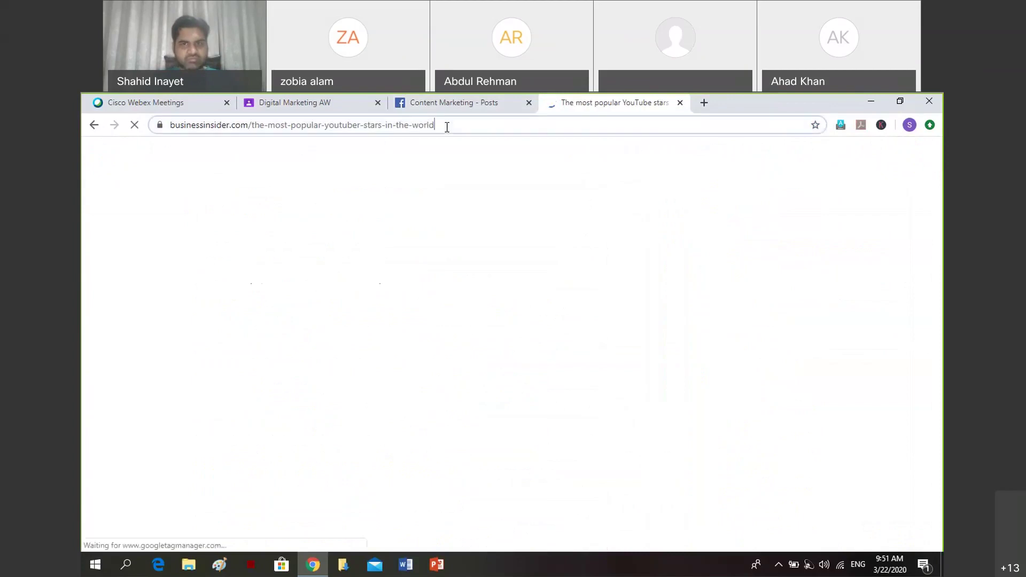
key(ctrl+a)
key(ctrl+c)
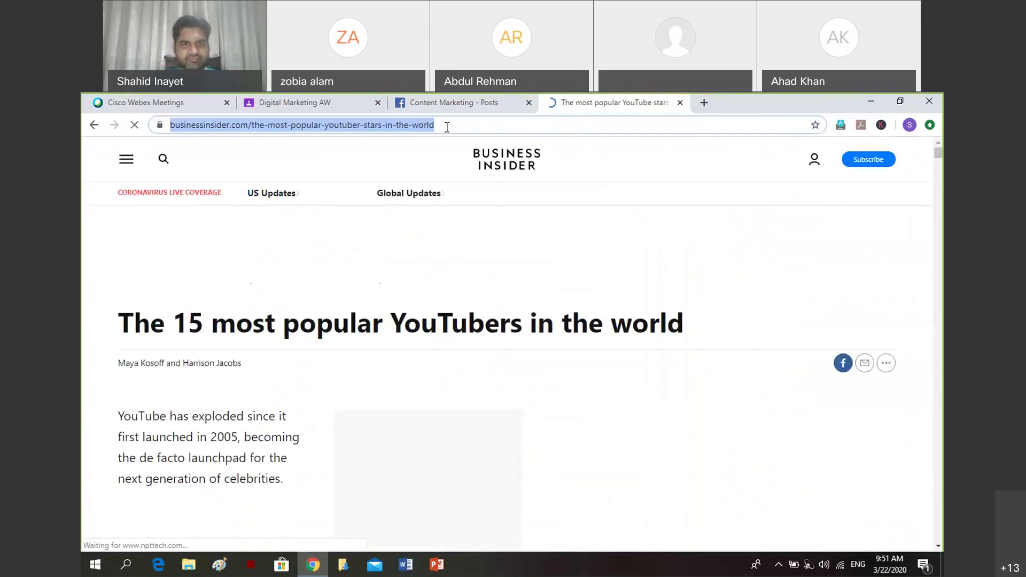
key(ctrl+shift+Tab)
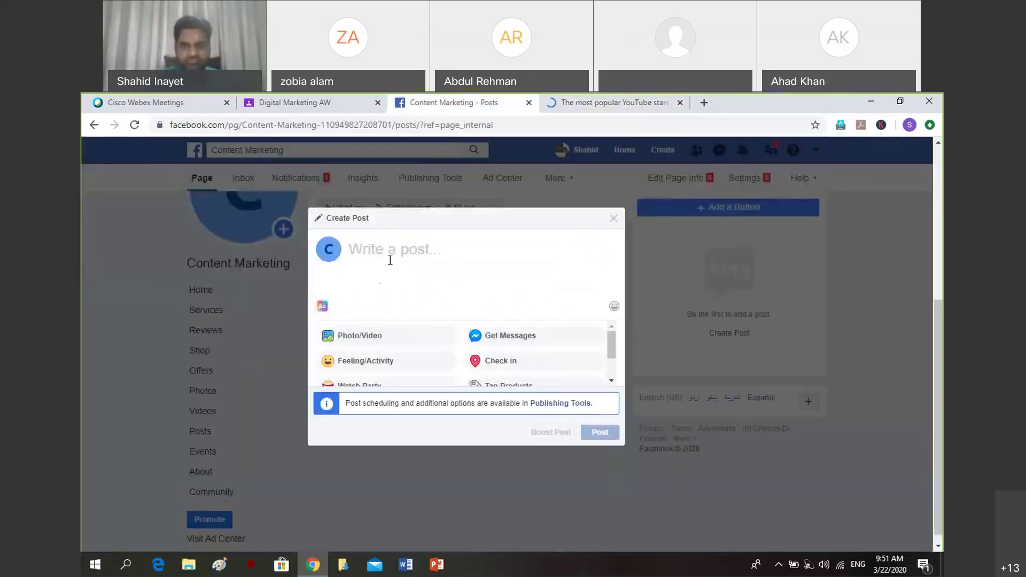
Write 'What makes a successful youtuber?' and paste the Business Insider link on the next line.
text(EN)
key(BackSpace)
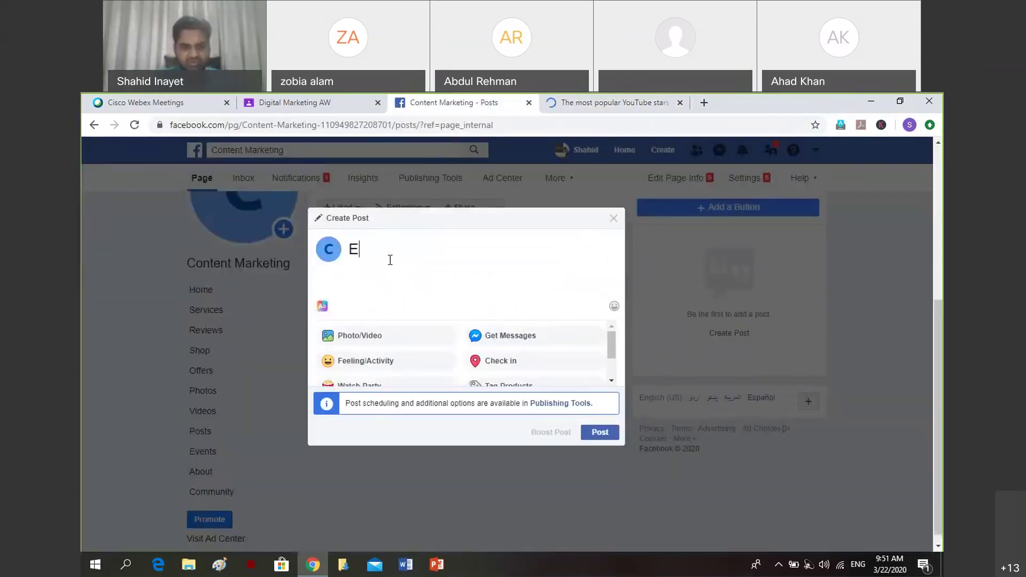
key(BackSpace)
text(What mak)
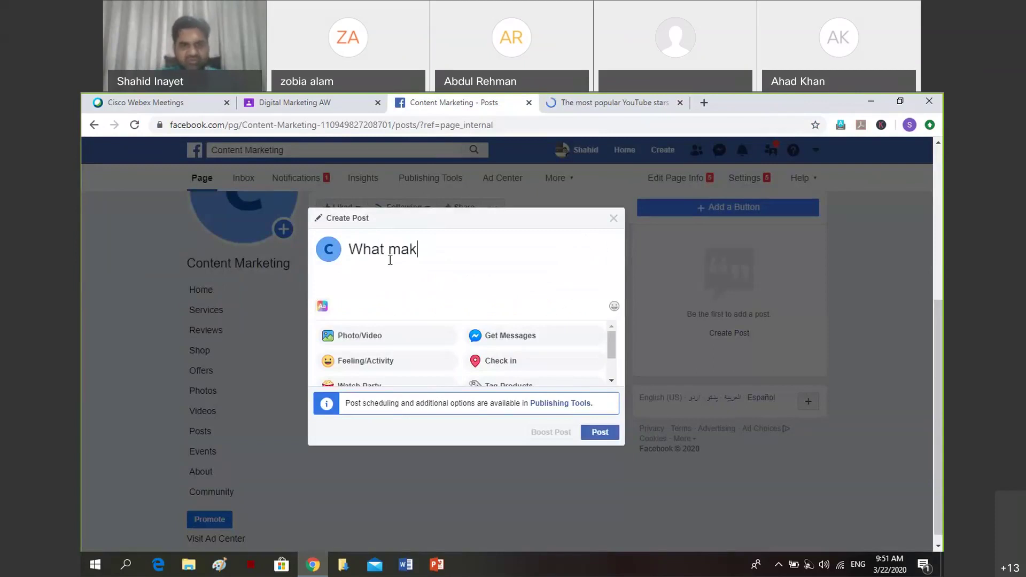
text(es a)
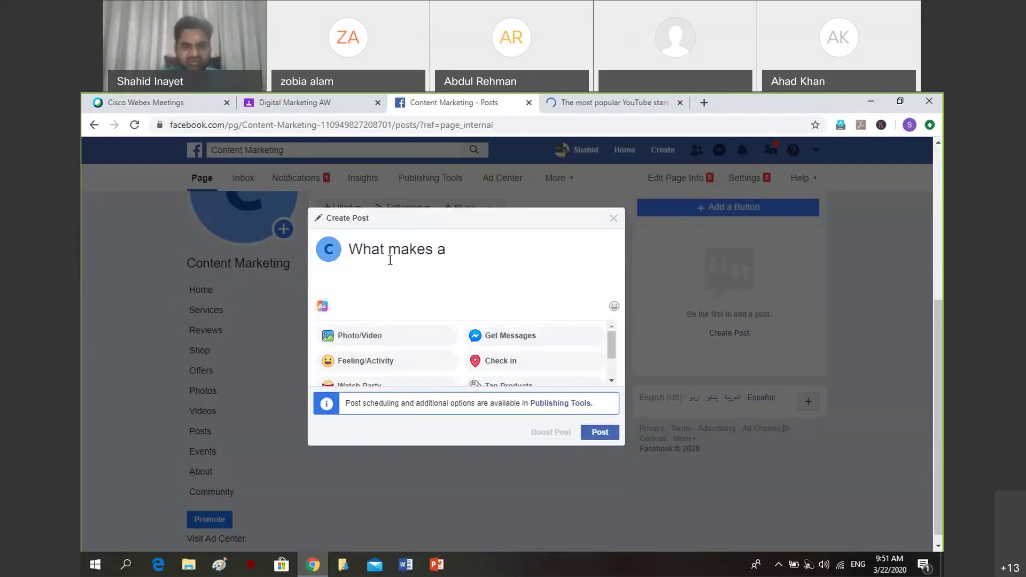
text( successfu)
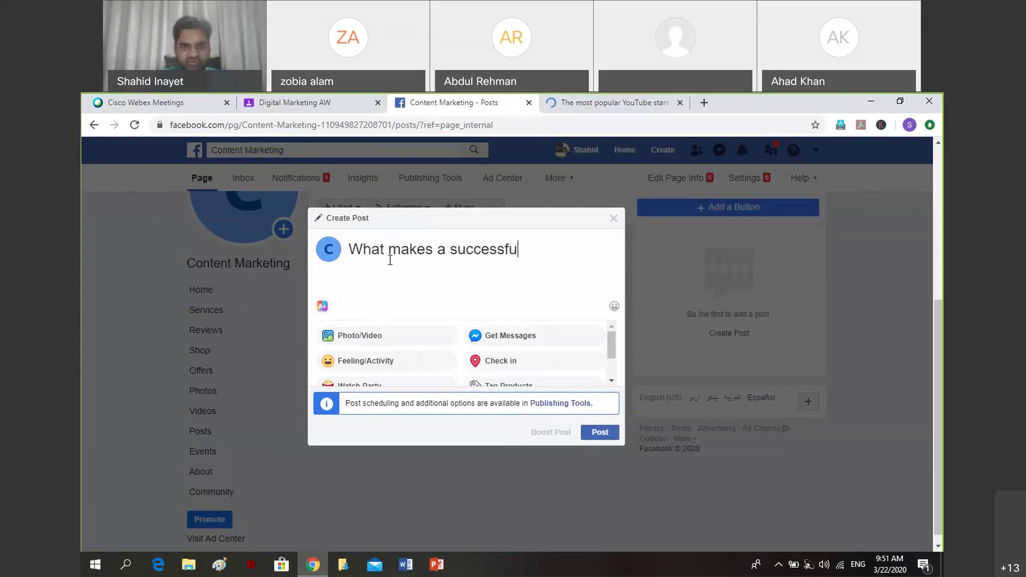
text(l youtuber?)
key(Return)
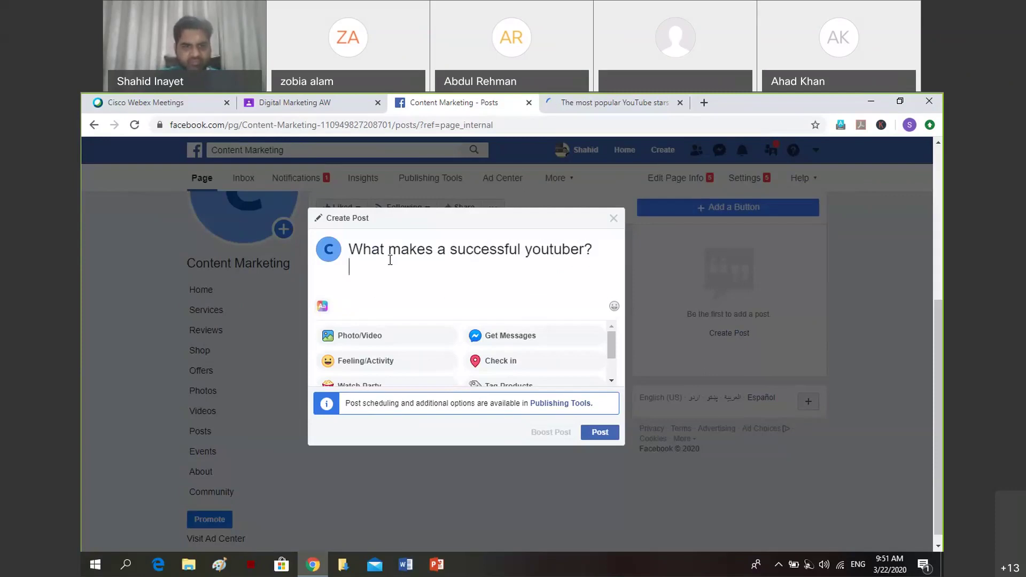
key(ctrl+v)
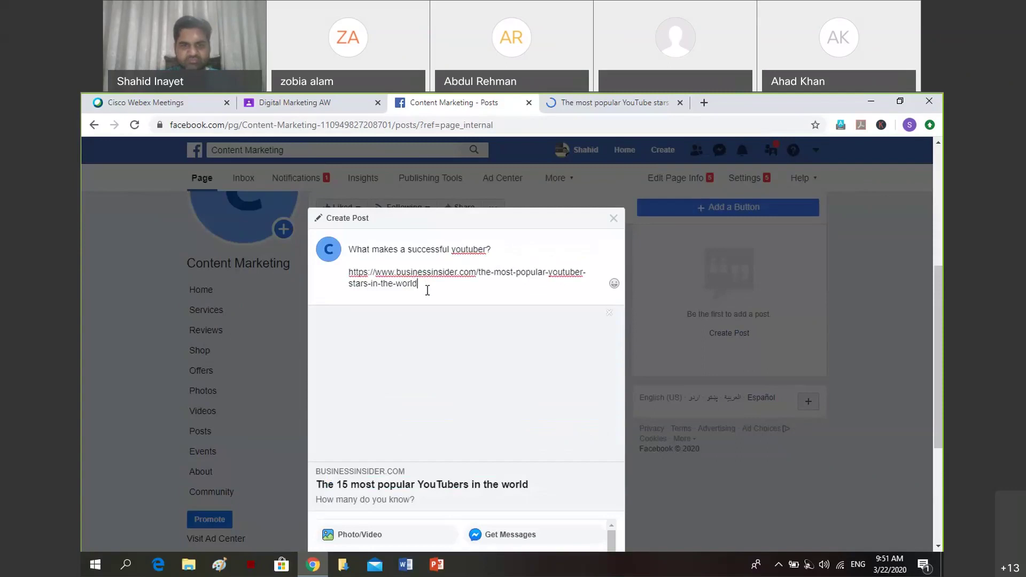
drag(428, 284, 344, 272)
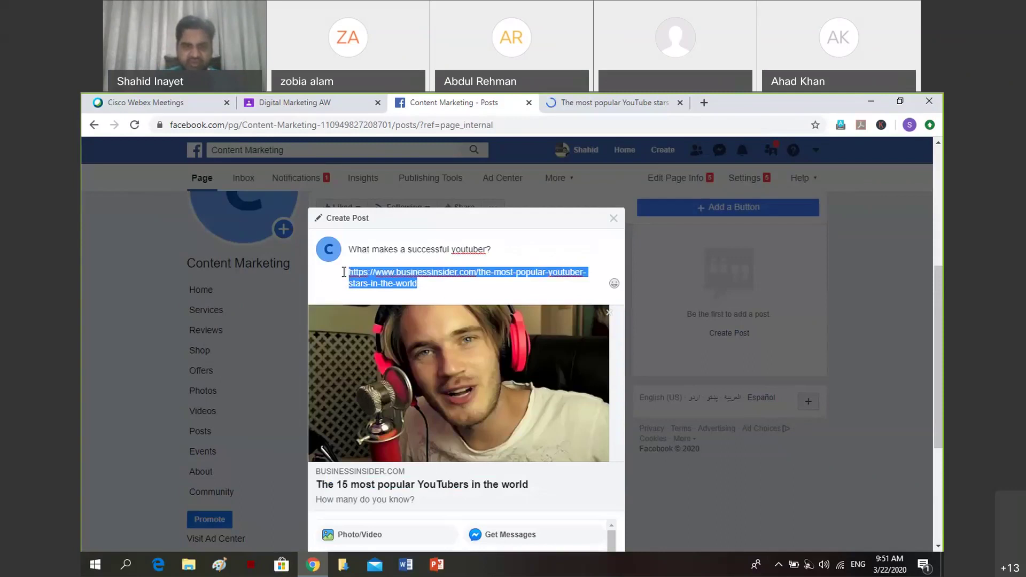
Replace the link text with hashtags #Yotuber, #ContentMarketing and #Consultancy on separate lines.
key(BackSpace)
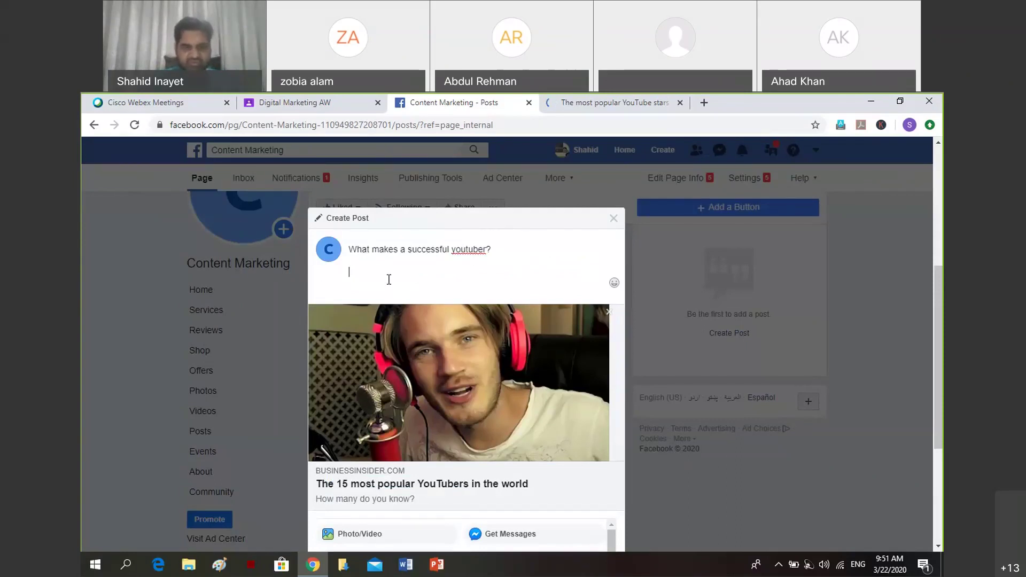
text(#)
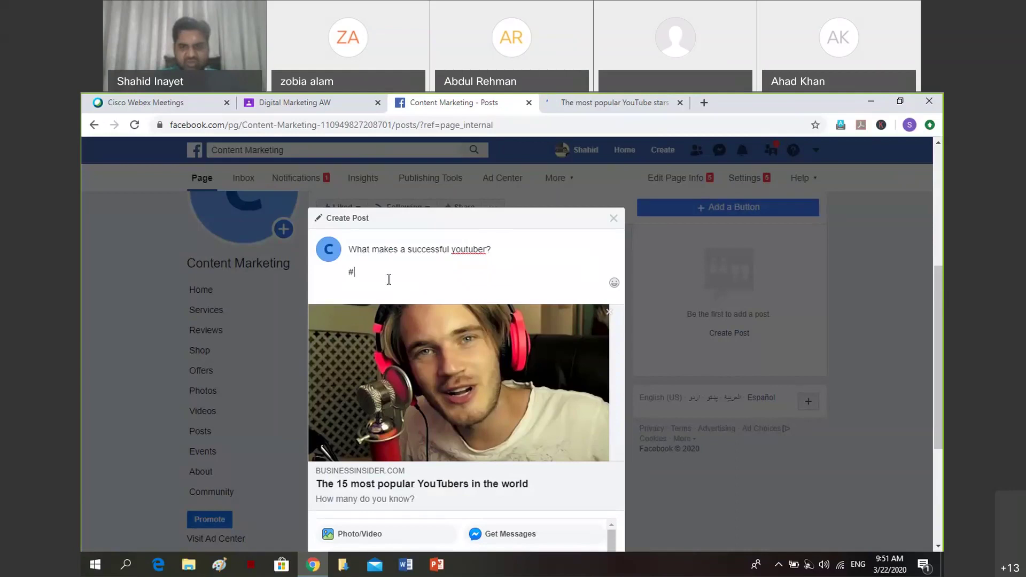
text(Yotuber)
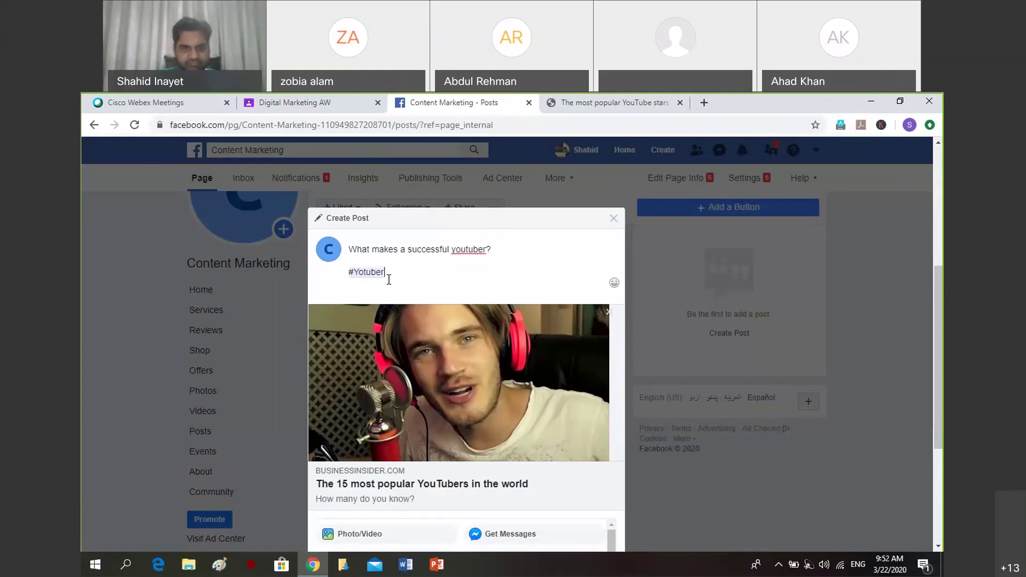
key(Return)
text(#)
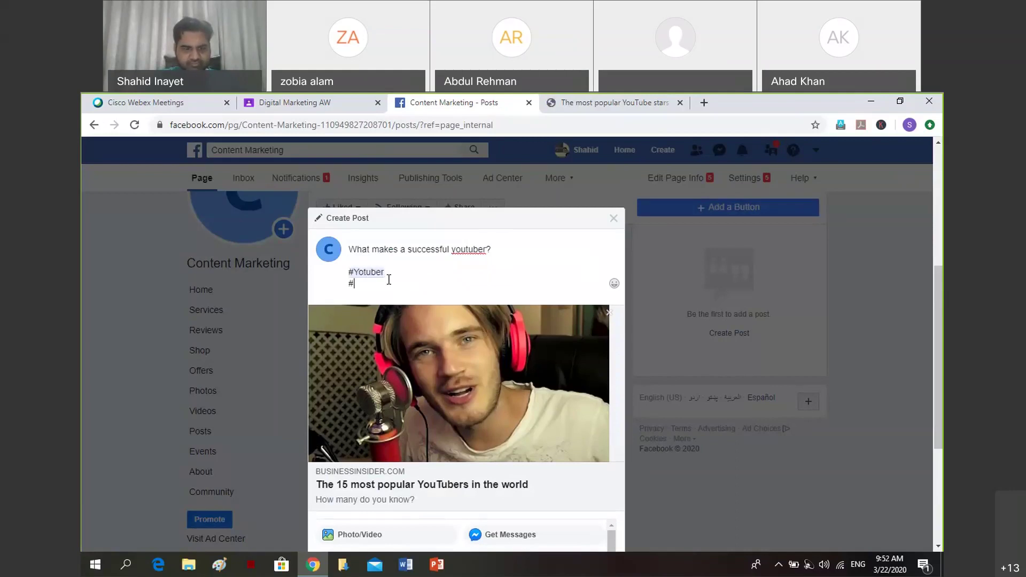
text(Conte)
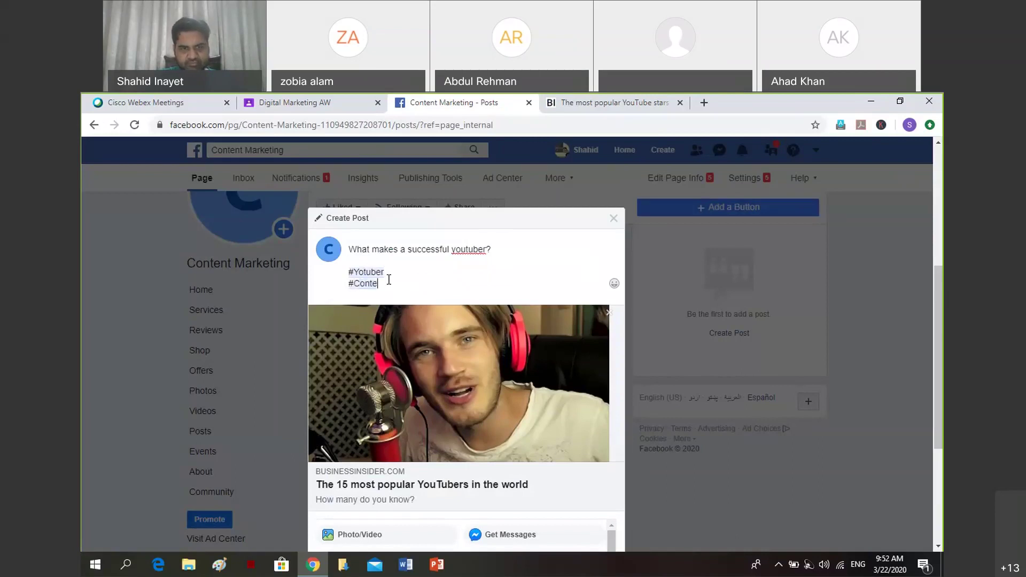
text(ntMarketing)
key(Return)
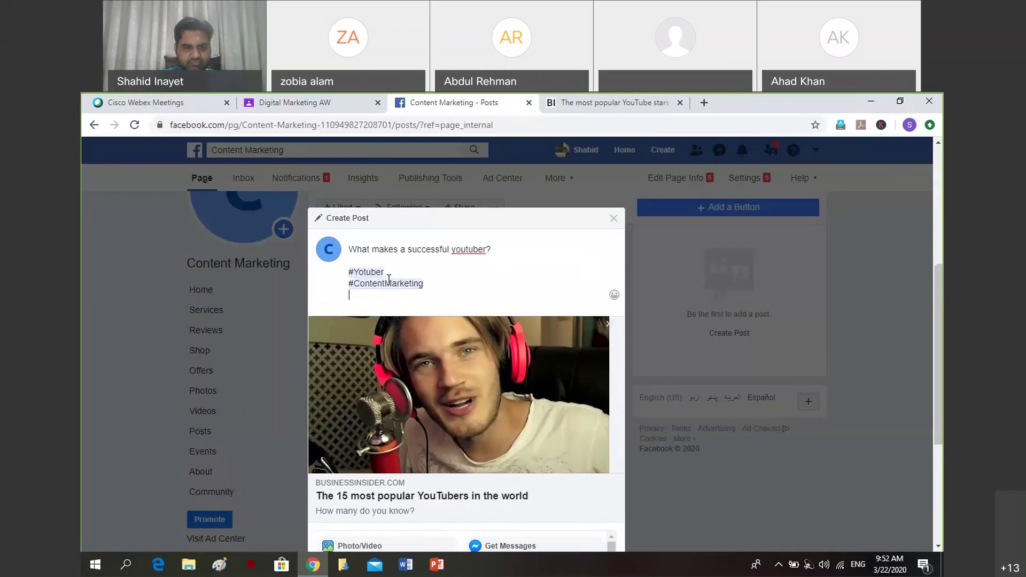
text(#)
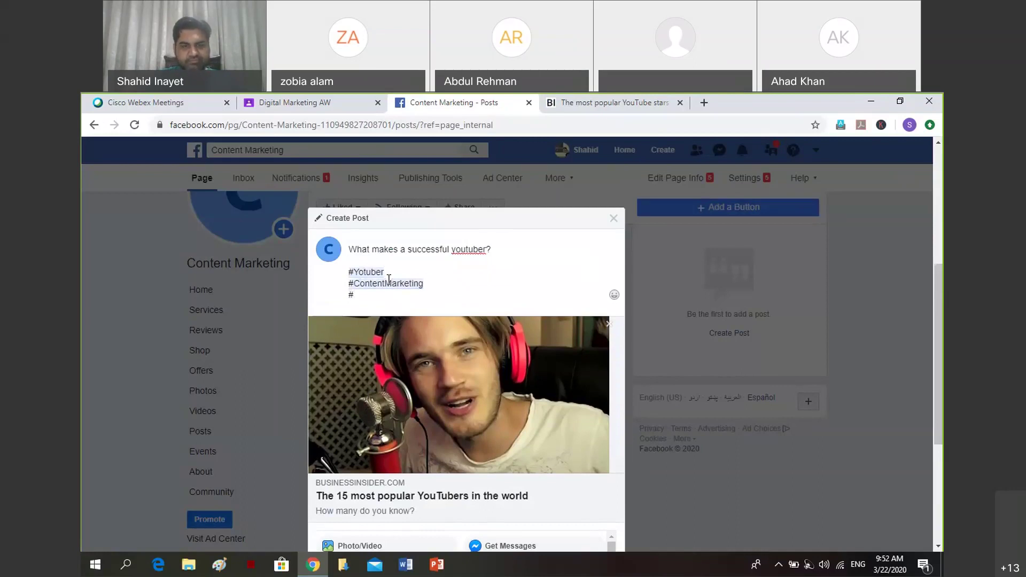
text(Consu)
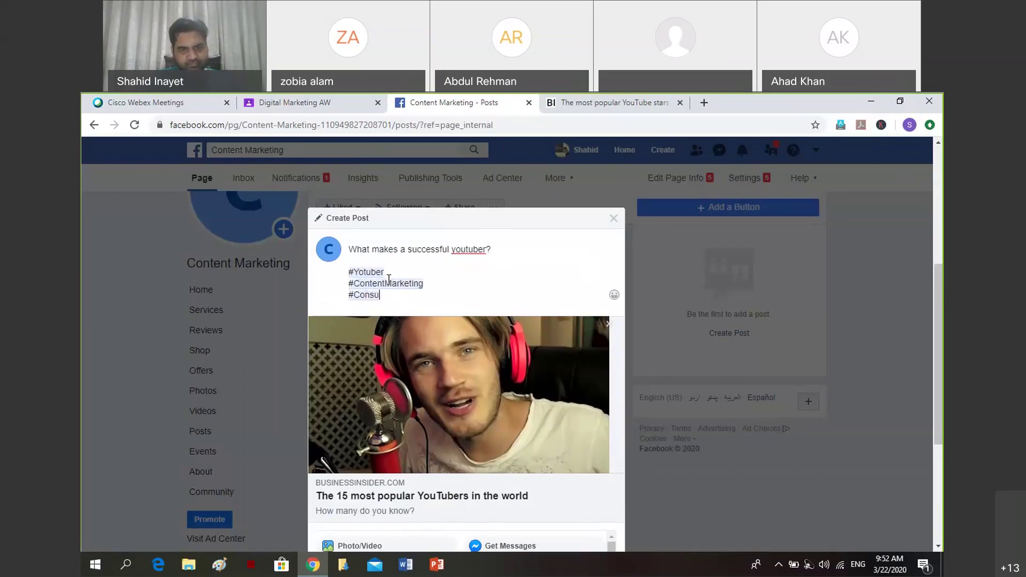
text(ltancy)
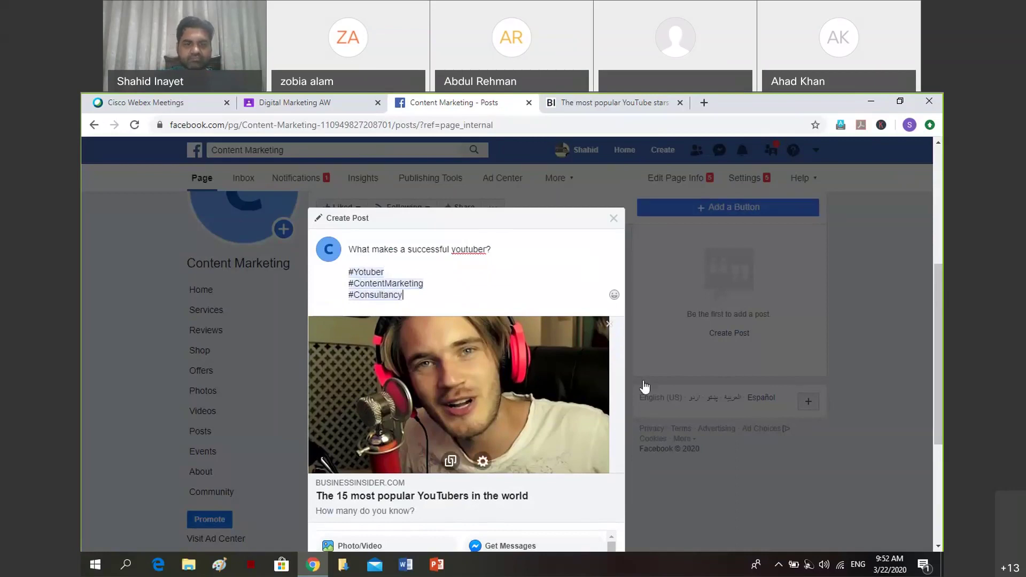
scroll(941, 308, down, 1)
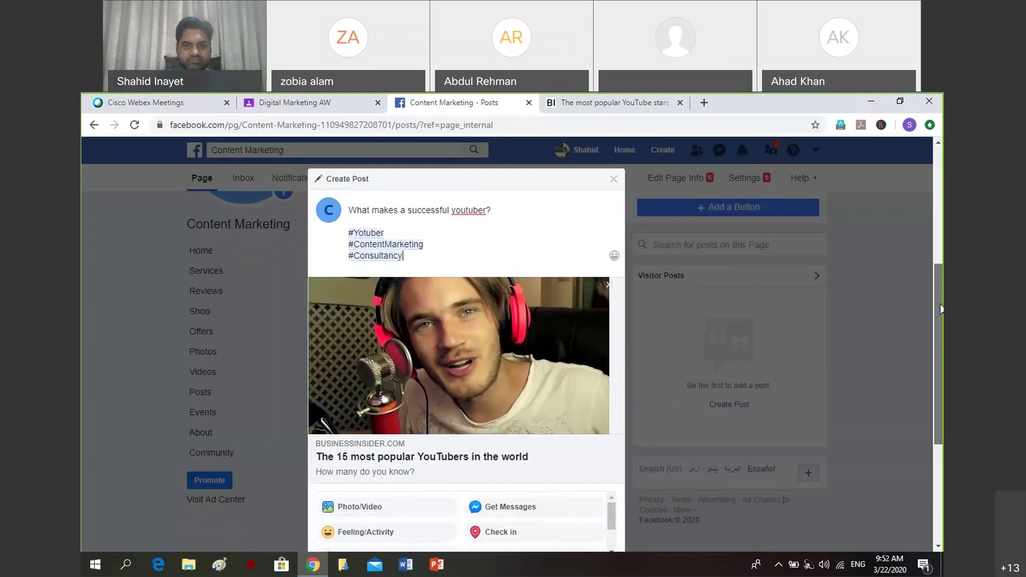
scroll(941, 309, down, 1)
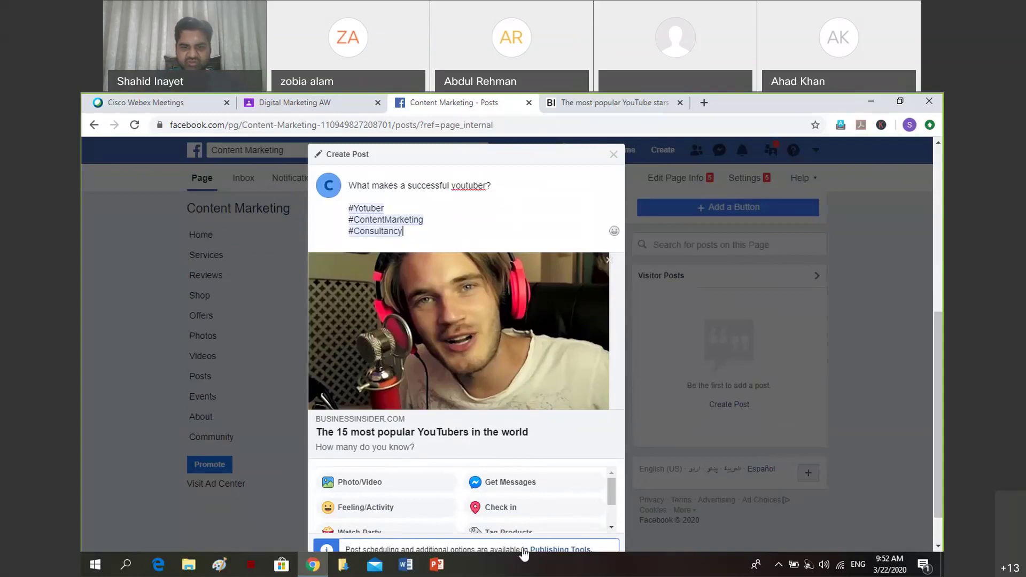
drag(612, 495, 612, 497)
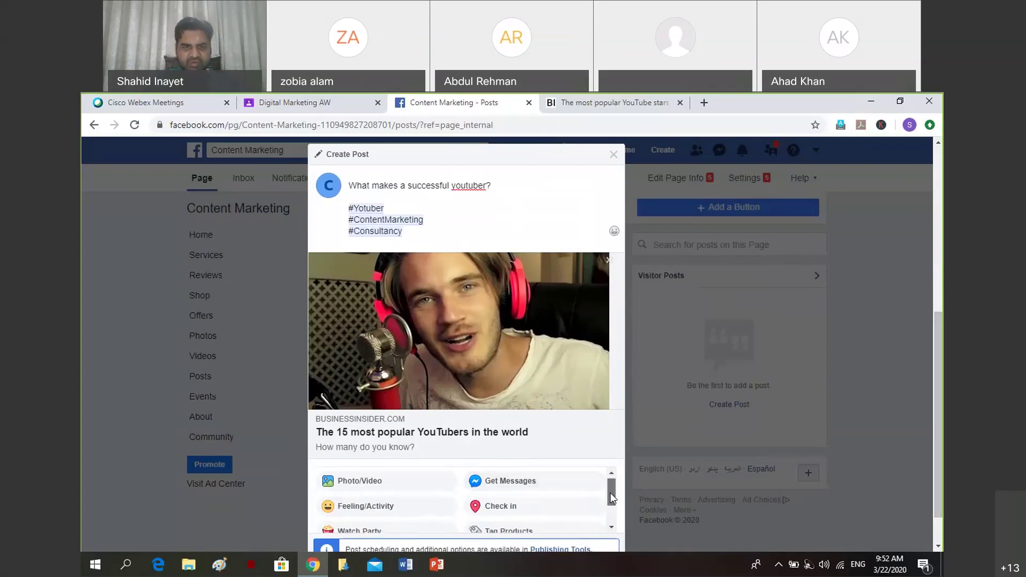
drag(612, 497, 612, 512)
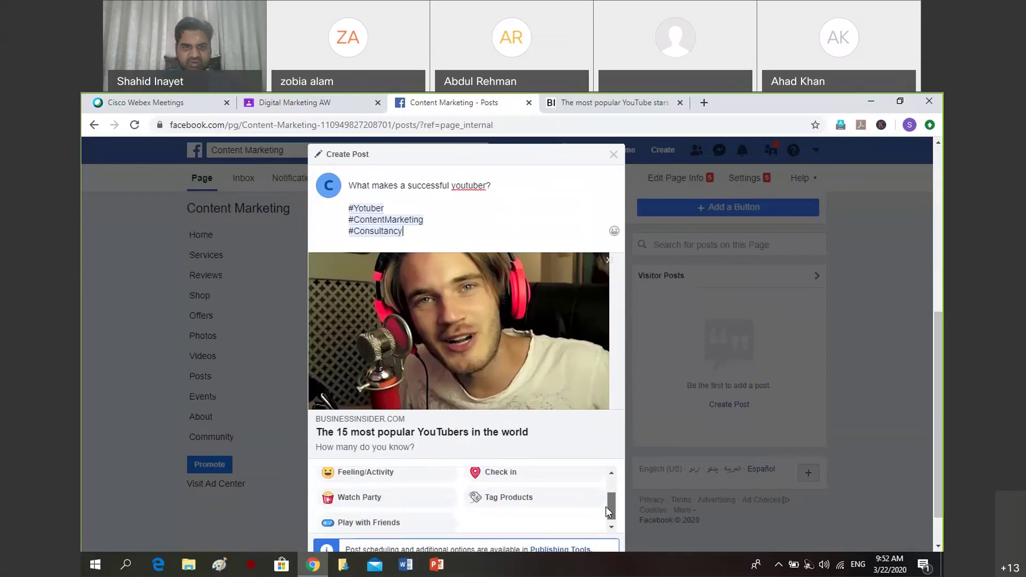
scroll(513, 320, down, 1)
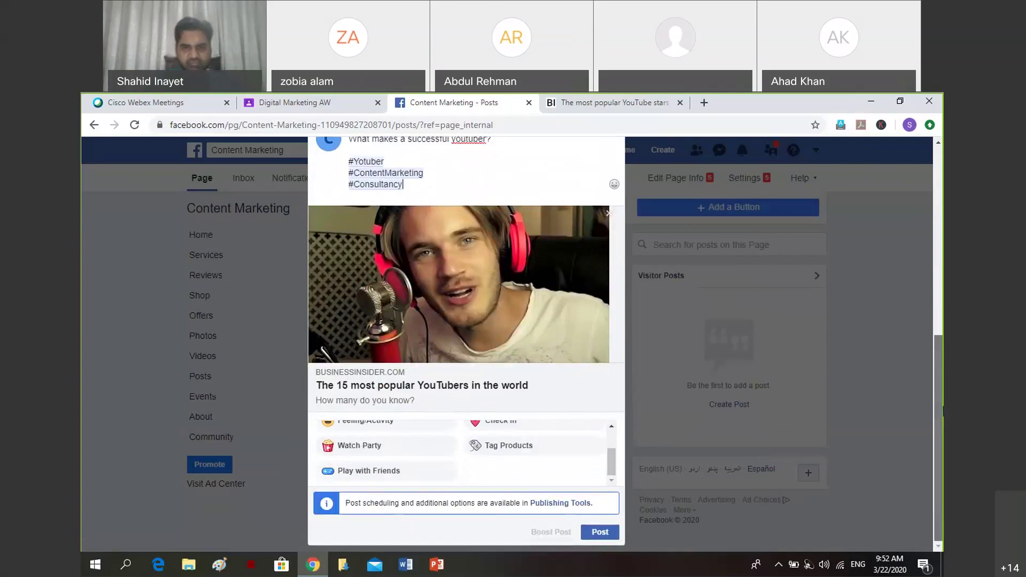
Publish the YouTuber post, check the Page notifications, and return to the Page home.
key(ctrl+Return)
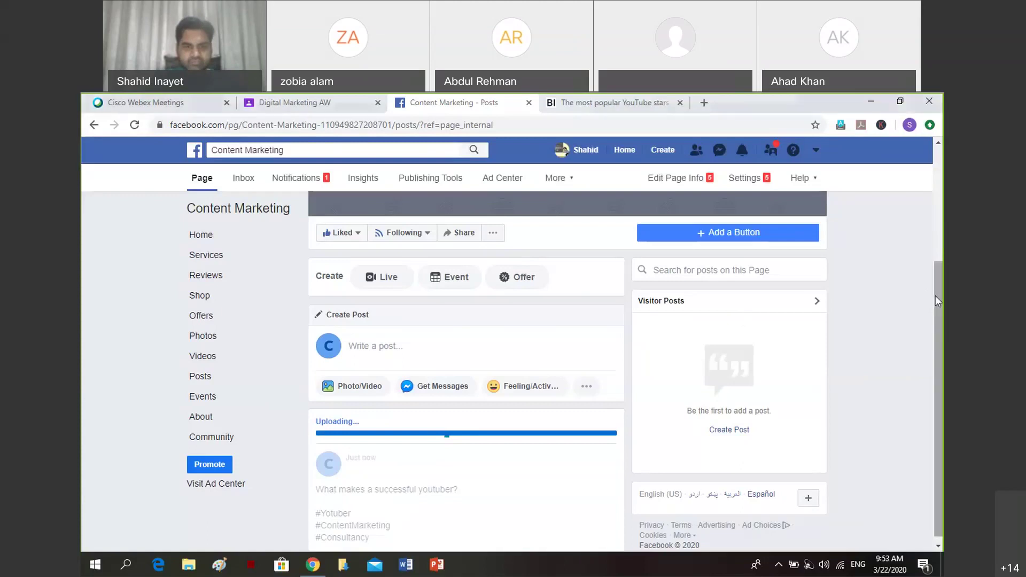
scroll(935, 296, down, 1)
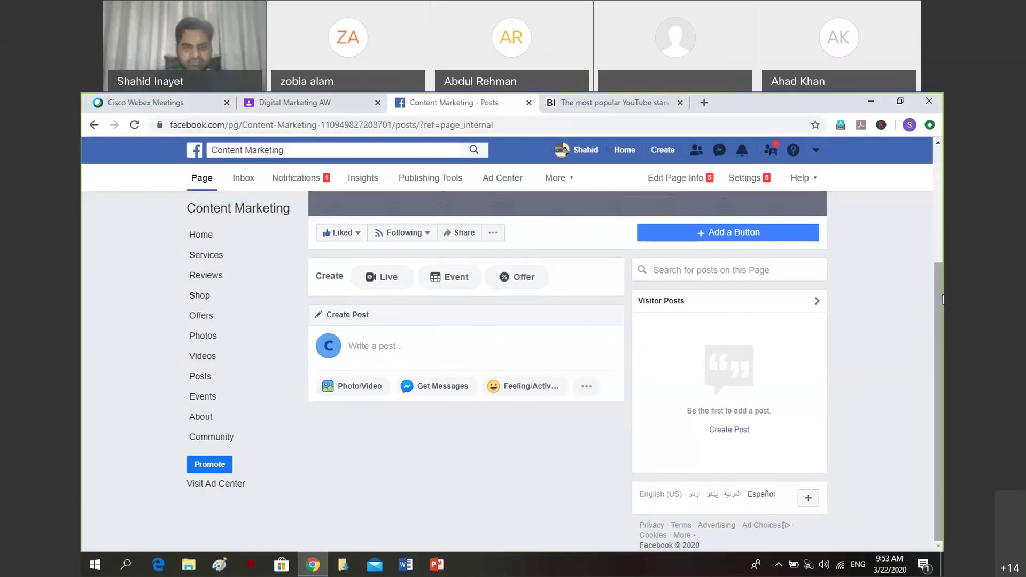
click(300, 185)
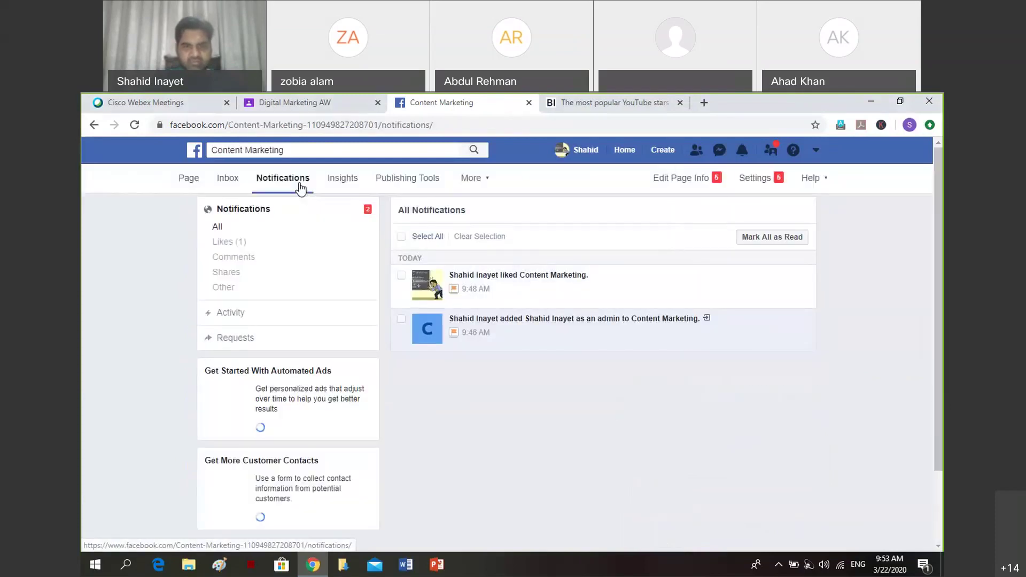
click(195, 185)
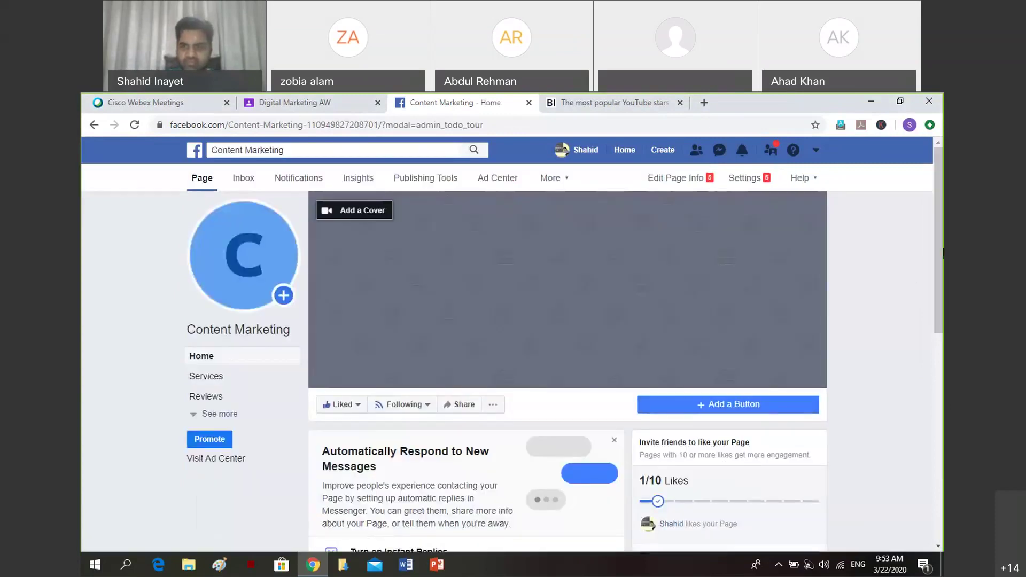
drag(942, 263, 943, 307)
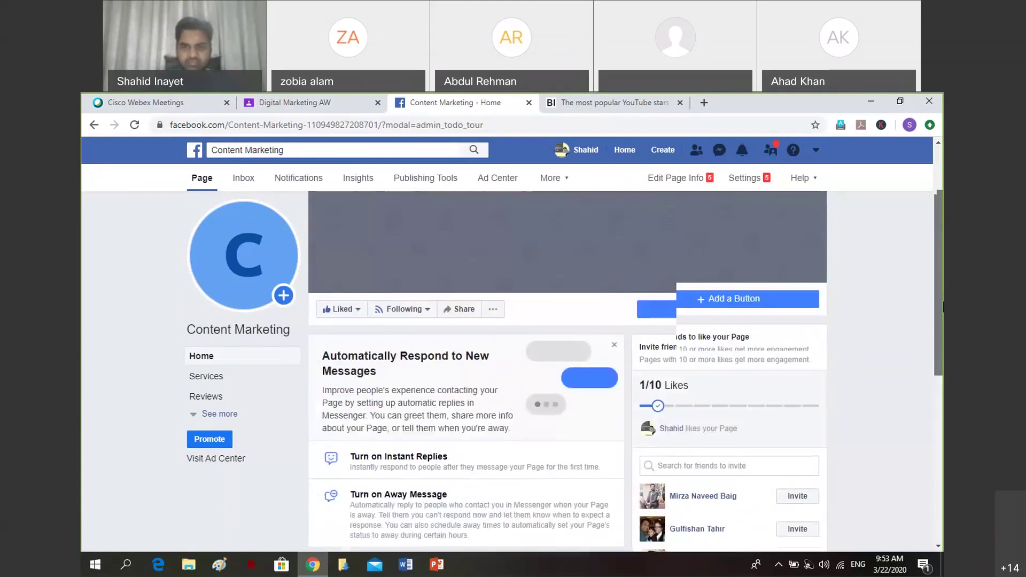
Search for a friend by name in the invite panel and invite them to like the Page.
click(673, 463)
text(a)
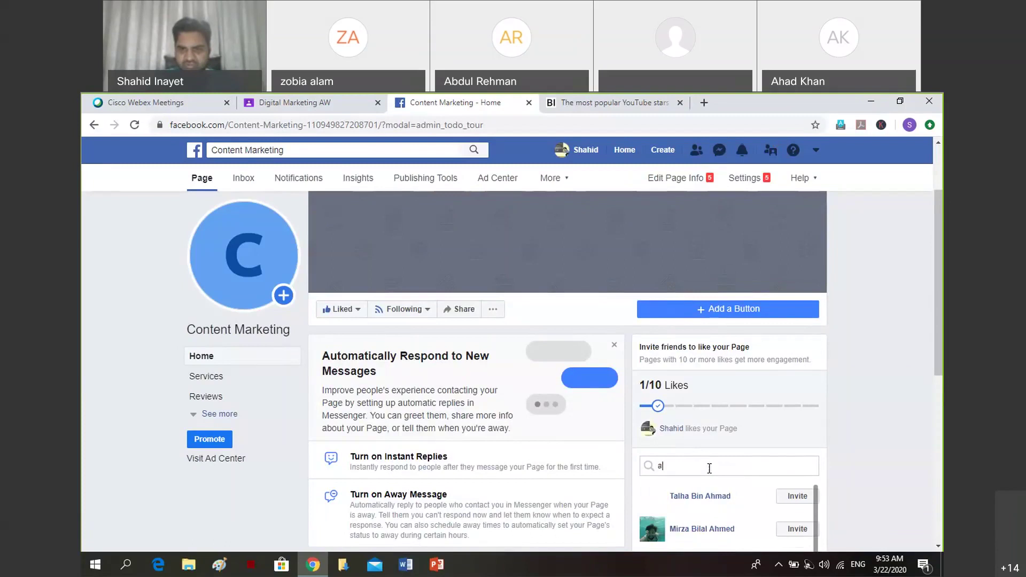
text(rbab)
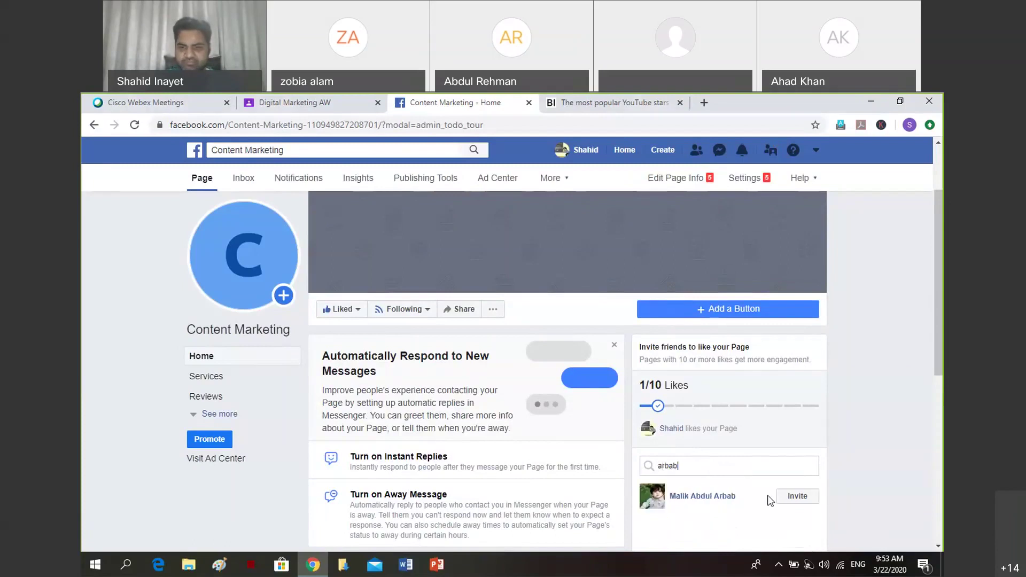
click(797, 496)
drag(939, 281, 939, 404)
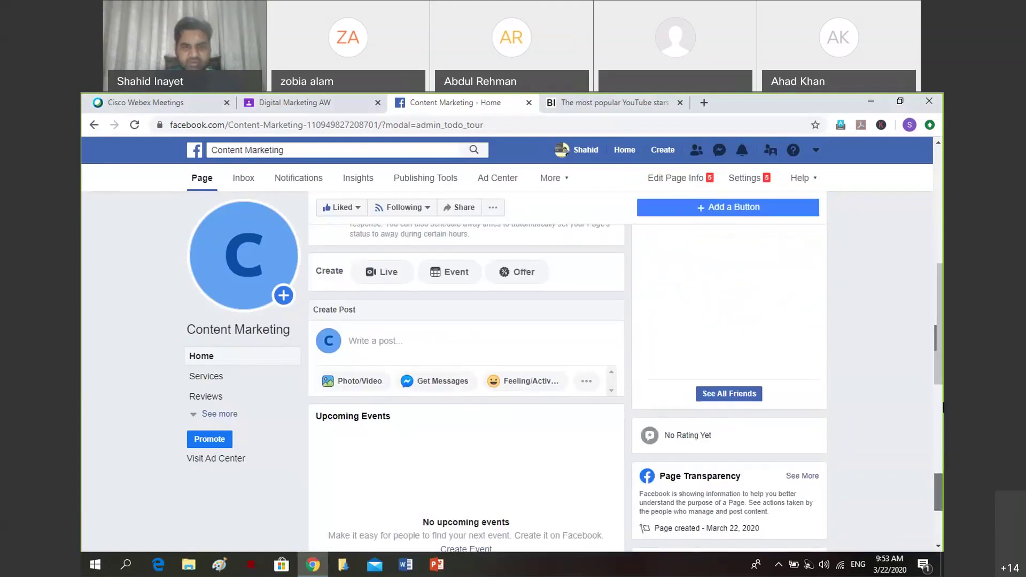
Scroll the Page timeline down to the published YouTuber post.
drag(942, 314, 941, 458)
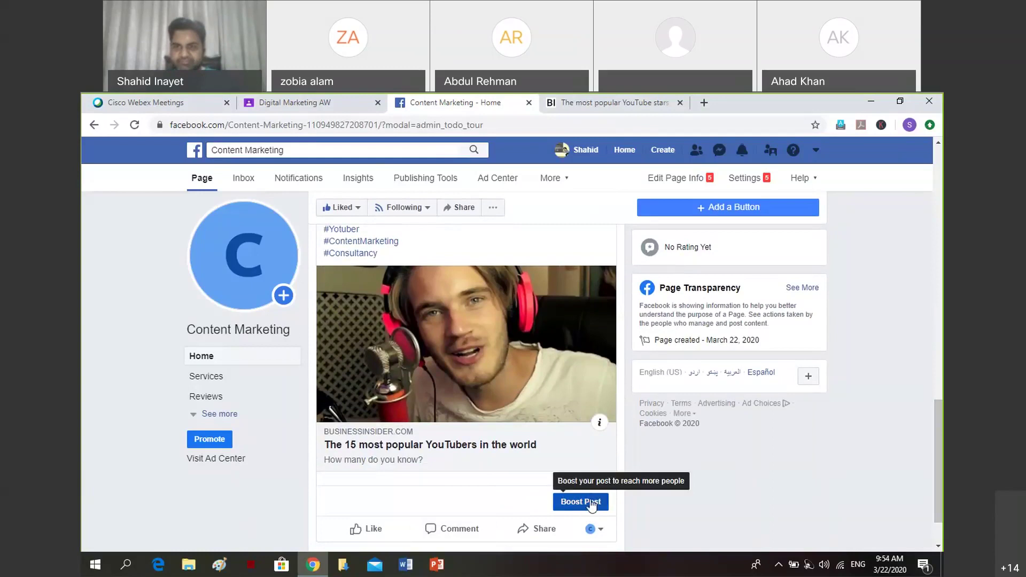
Open Boost Post for the YouTuber post and scroll through its settings.
click(591, 502)
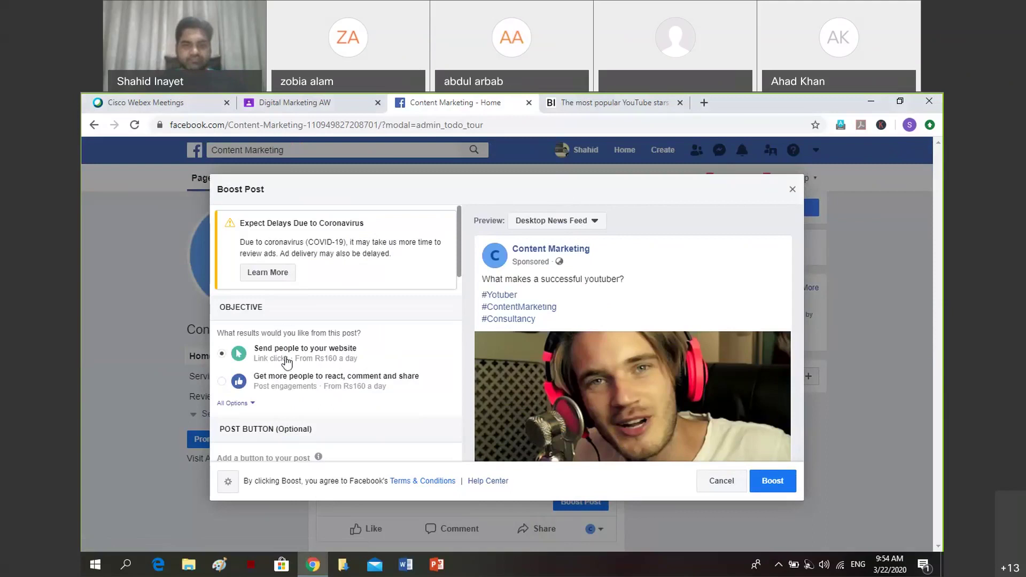
scroll(287, 363, down, 2)
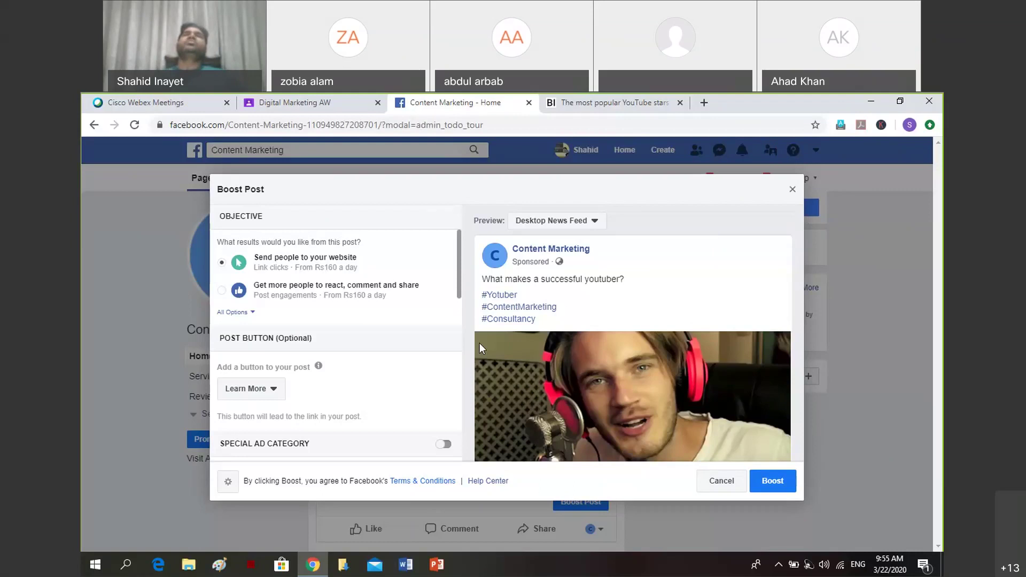
Scroll to the boost's Audience section and open its editor showing Pakistan, ages 18–65+.
scroll(457, 322, down, 5)
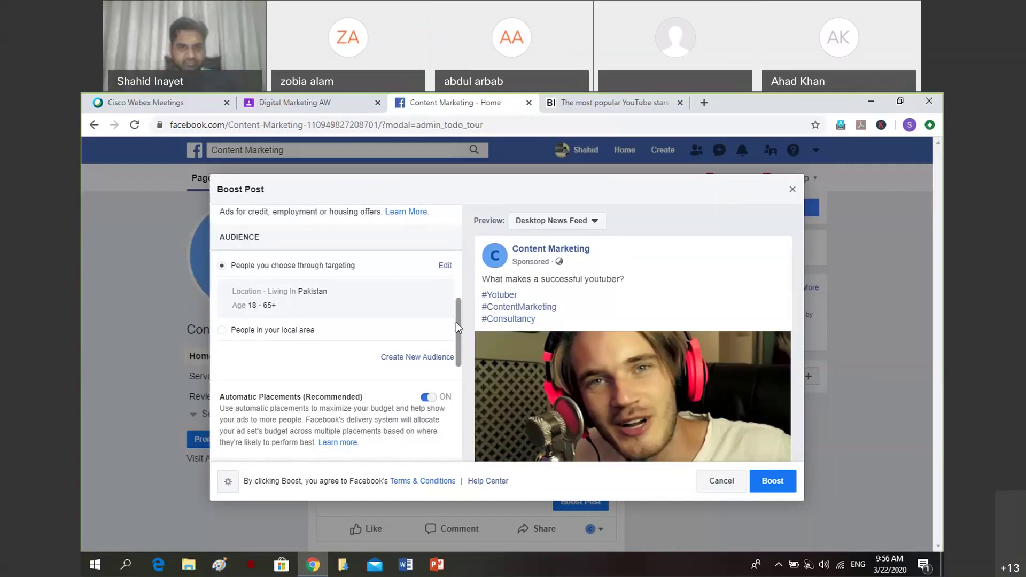
click(445, 265)
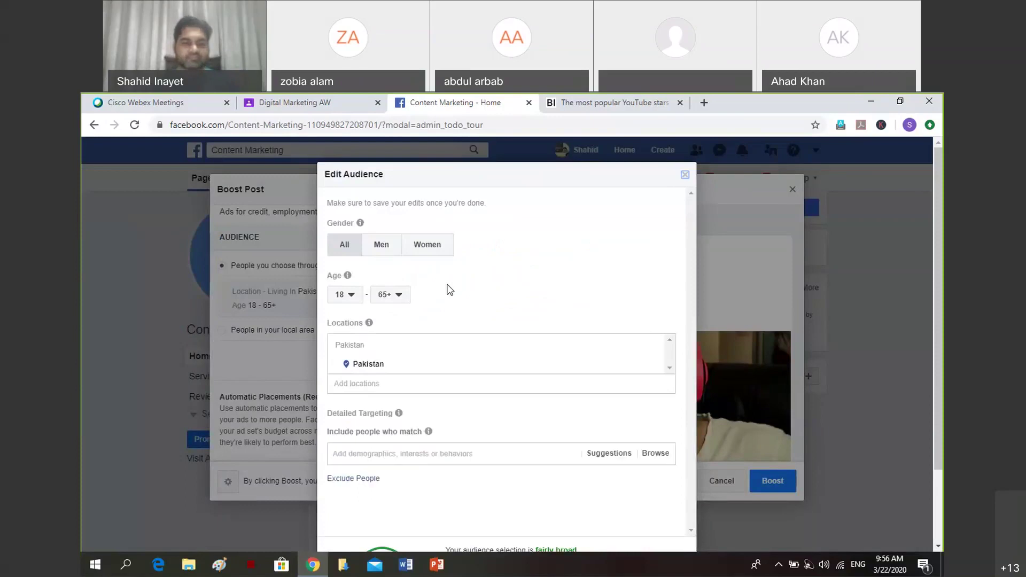
click(383, 246)
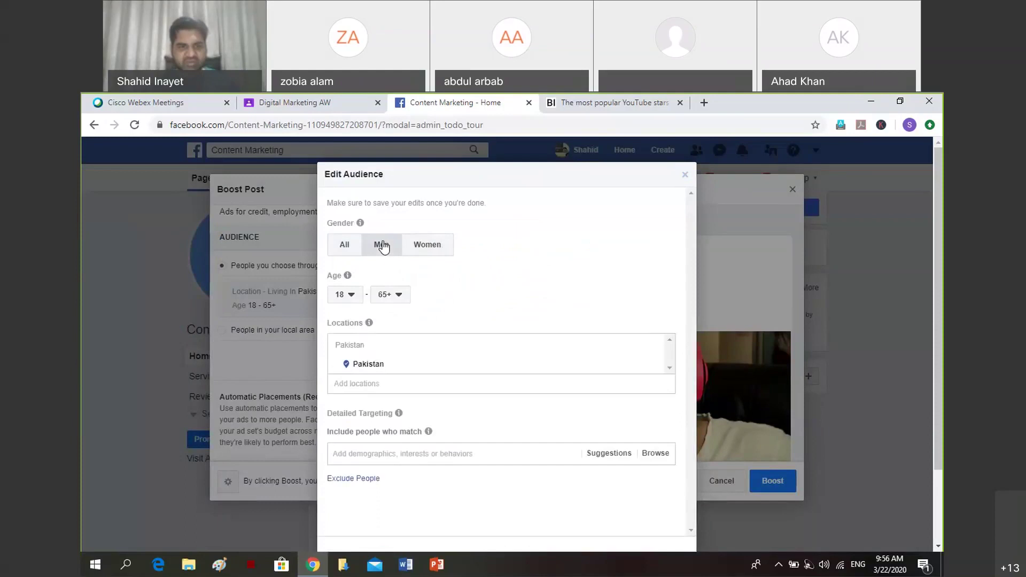
click(345, 245)
click(357, 384)
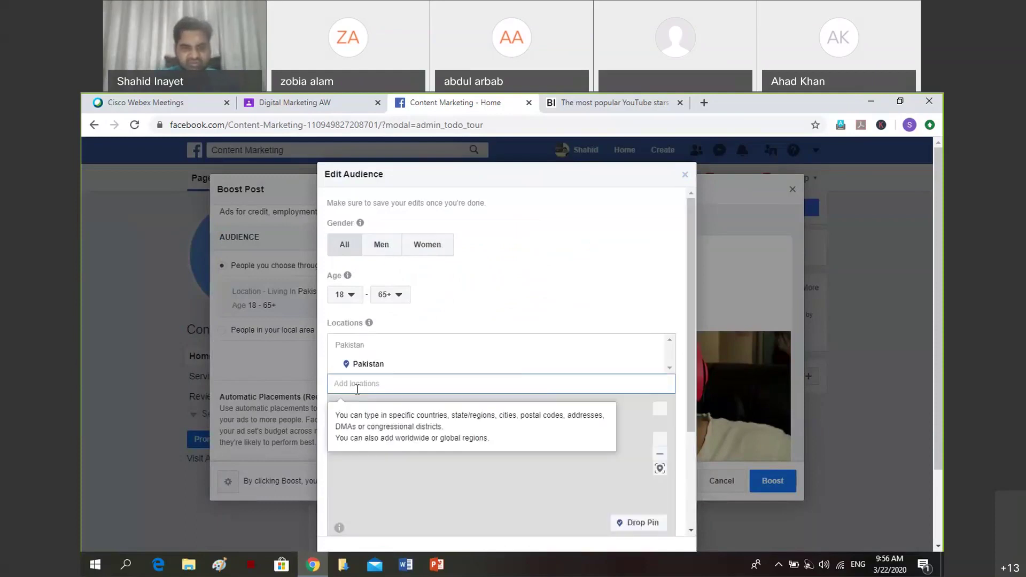
text(K)
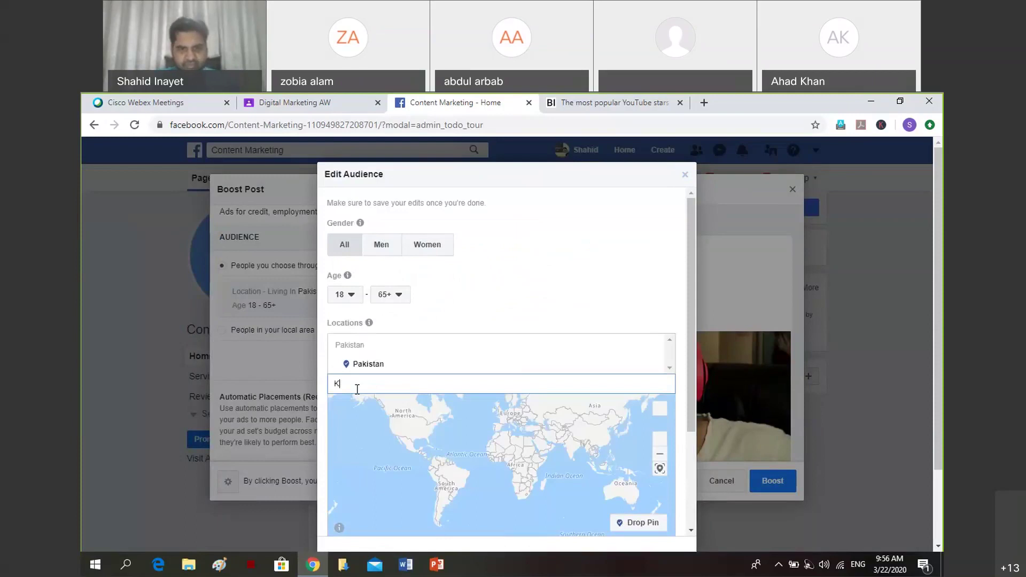
text(arachi)
double_click(386, 379)
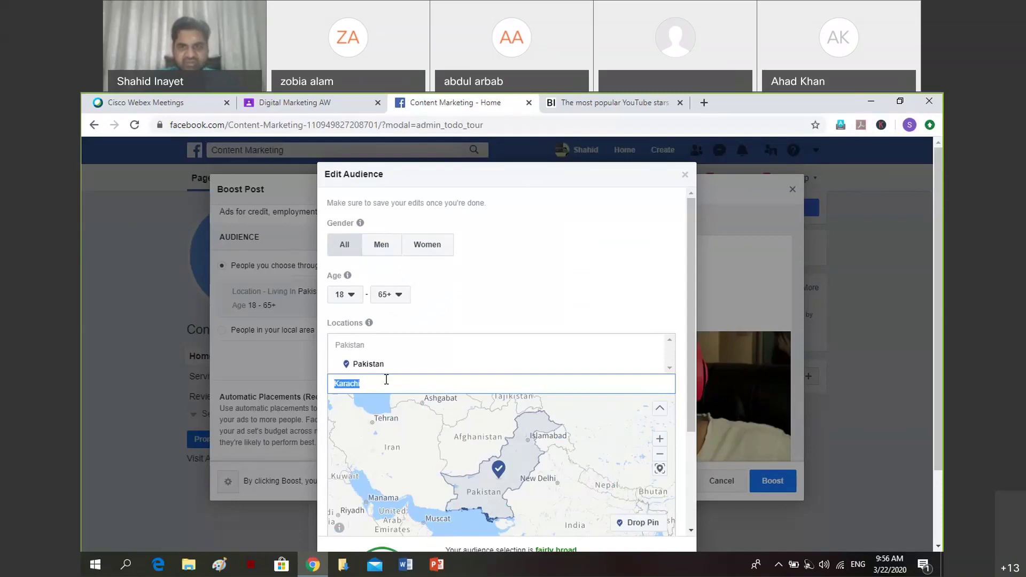
key(BackSpace)
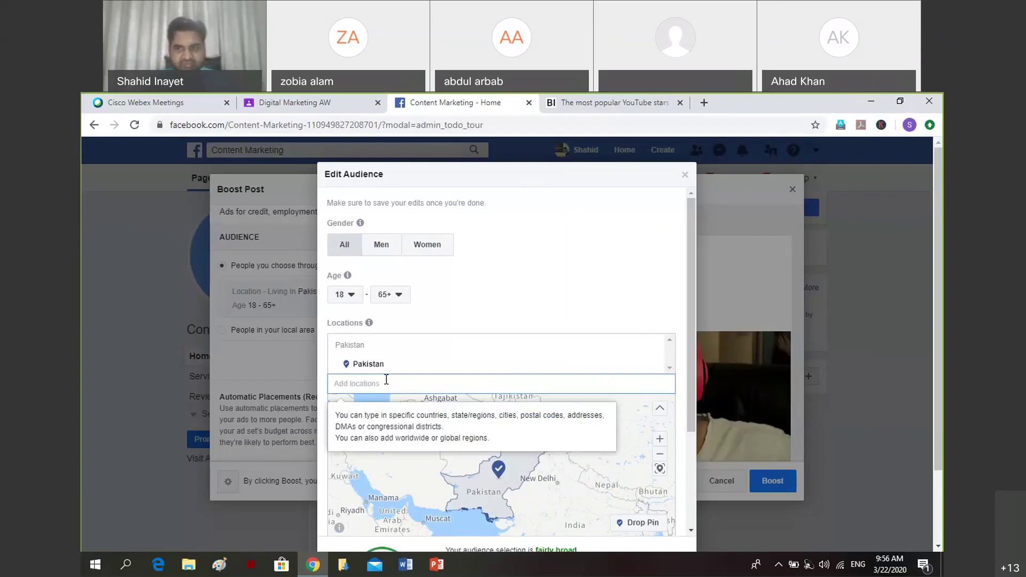
scroll(933, 415, down, 1)
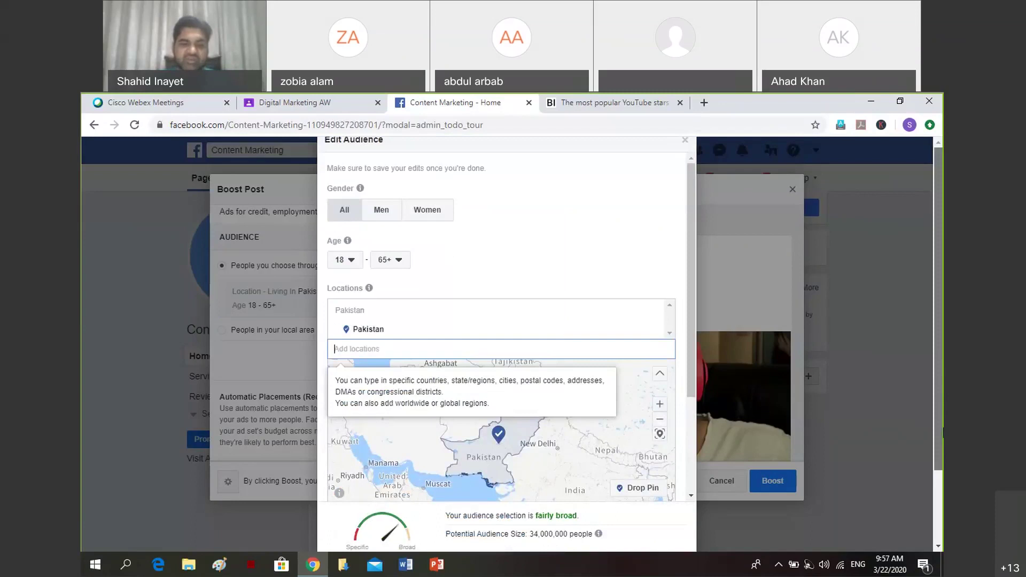
scroll(933, 414, down, 1)
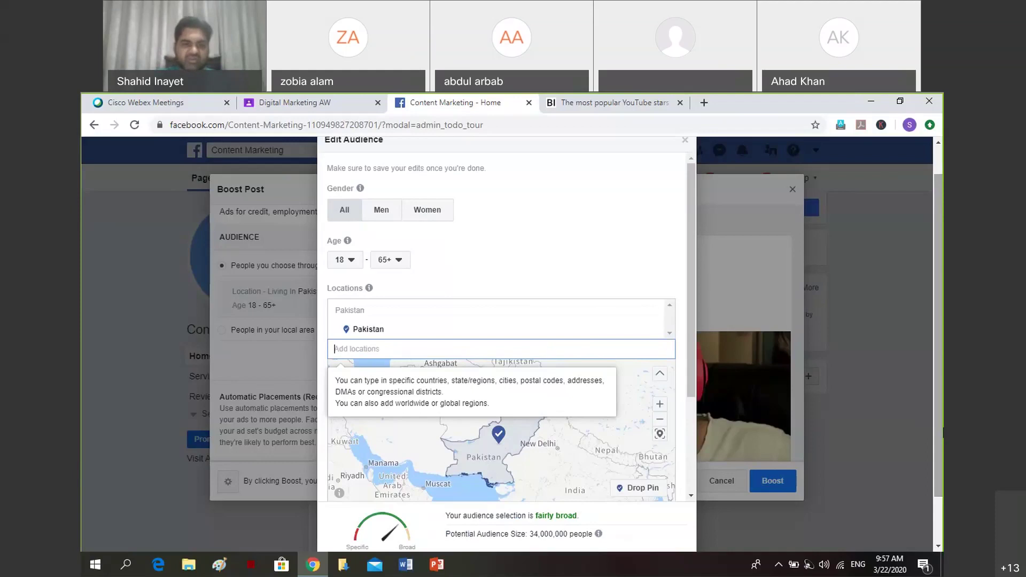
scroll(662, 377, down, 1)
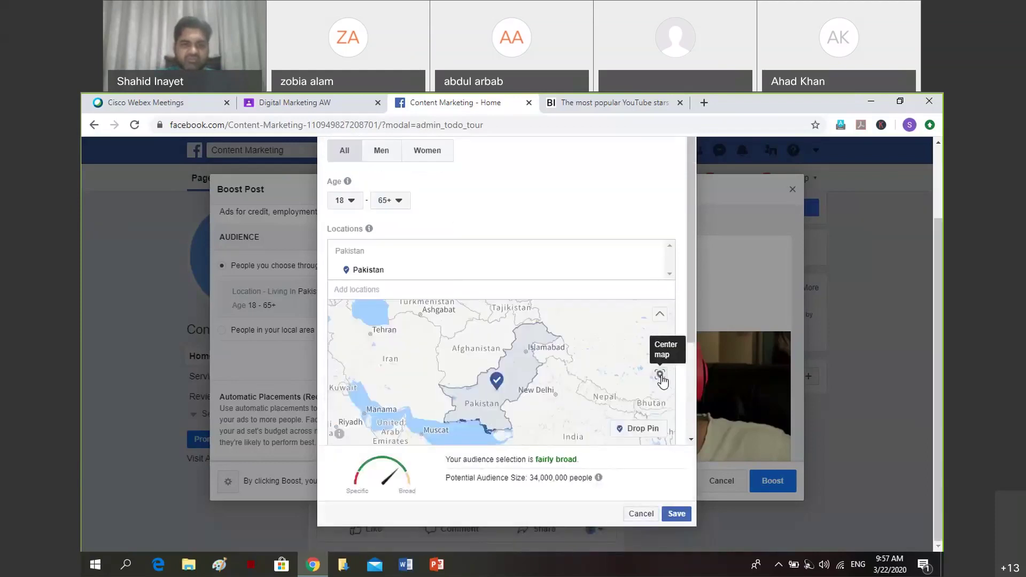
Center the boost audience map on Karachi, Sindh +25mi, zoom and pan it, then add another location.
click(661, 377)
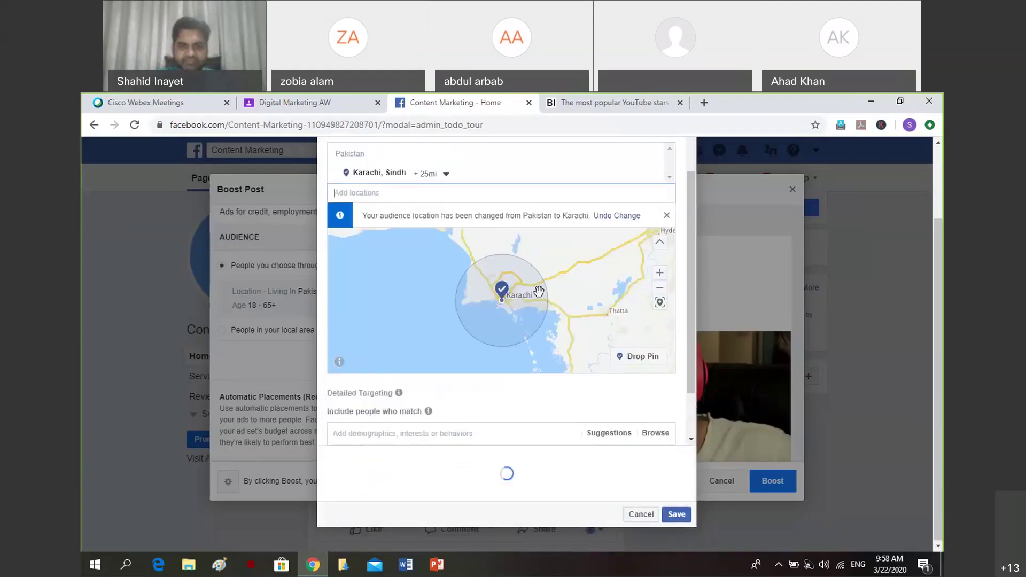
click(661, 279)
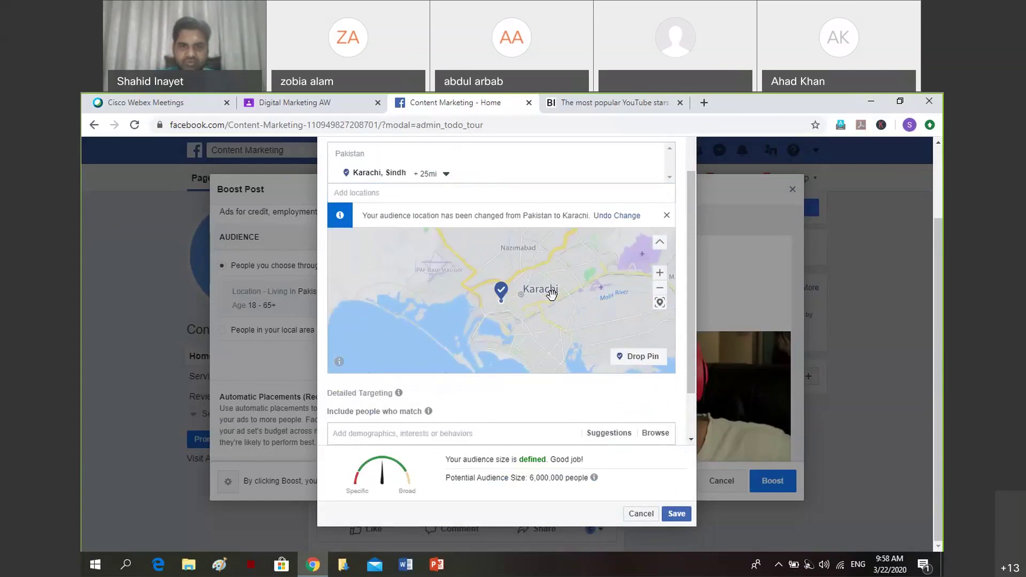
drag(551, 293, 529, 316)
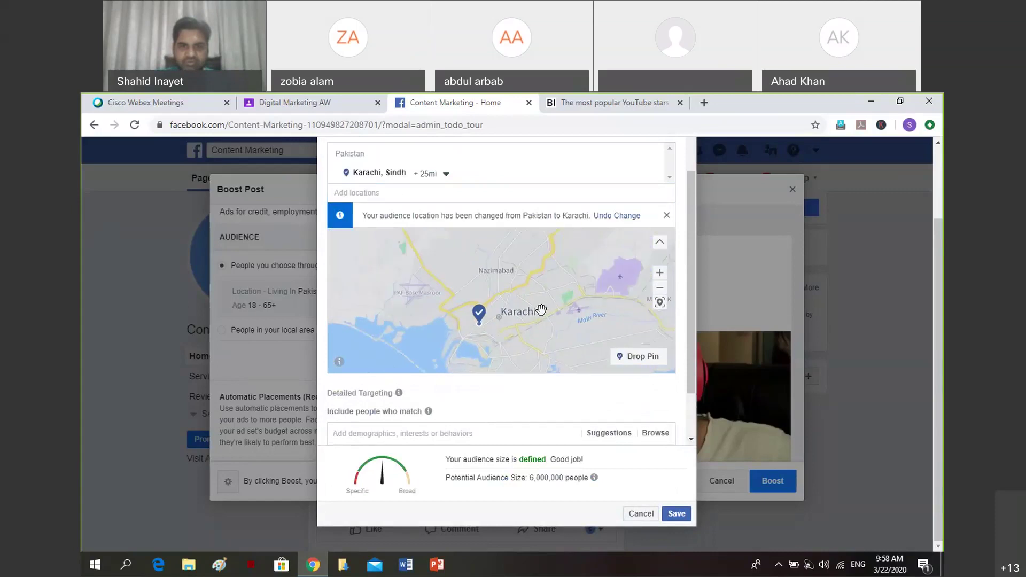
click(405, 189)
text(P)
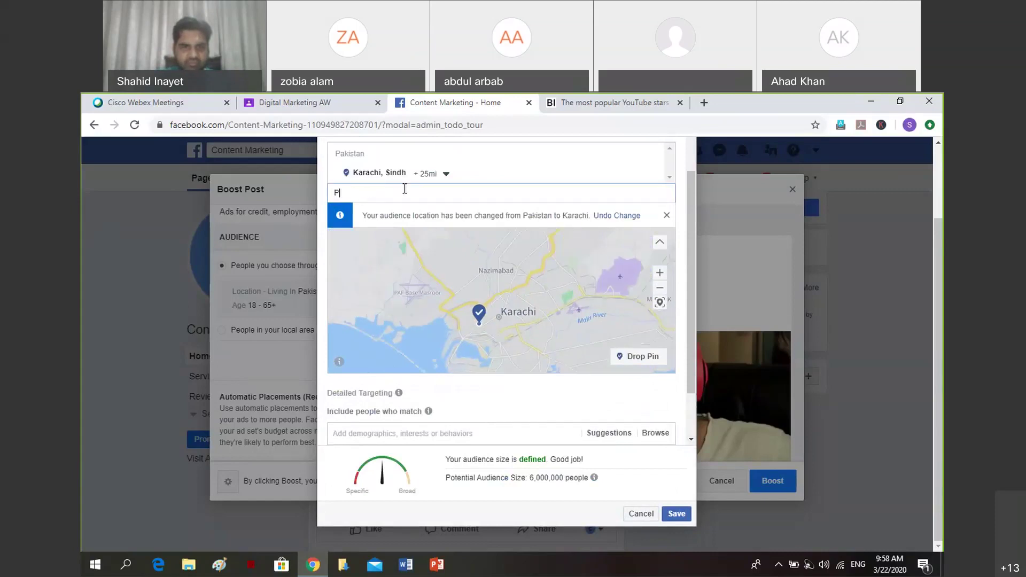
text(ECHS)
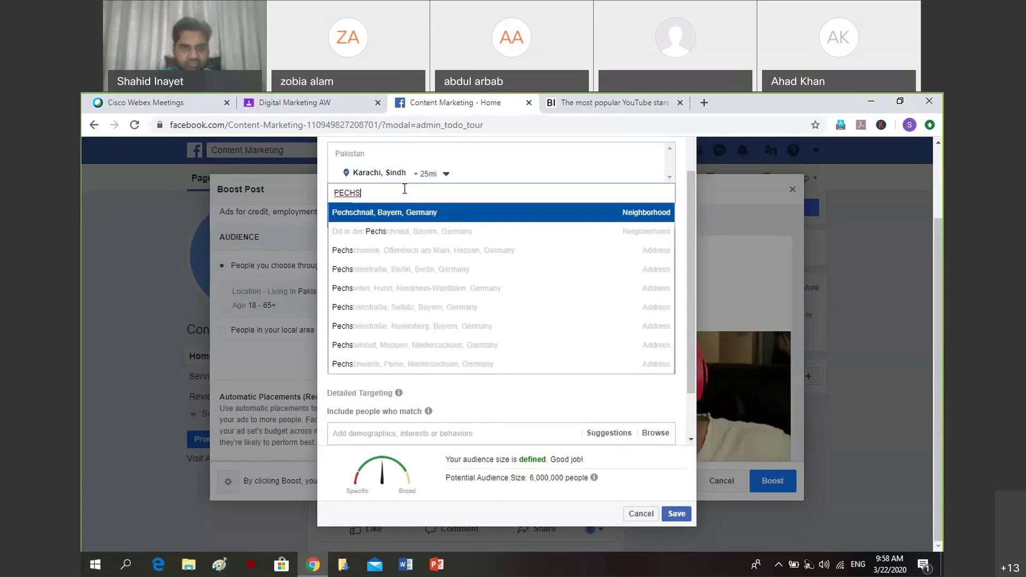
text( karachi)
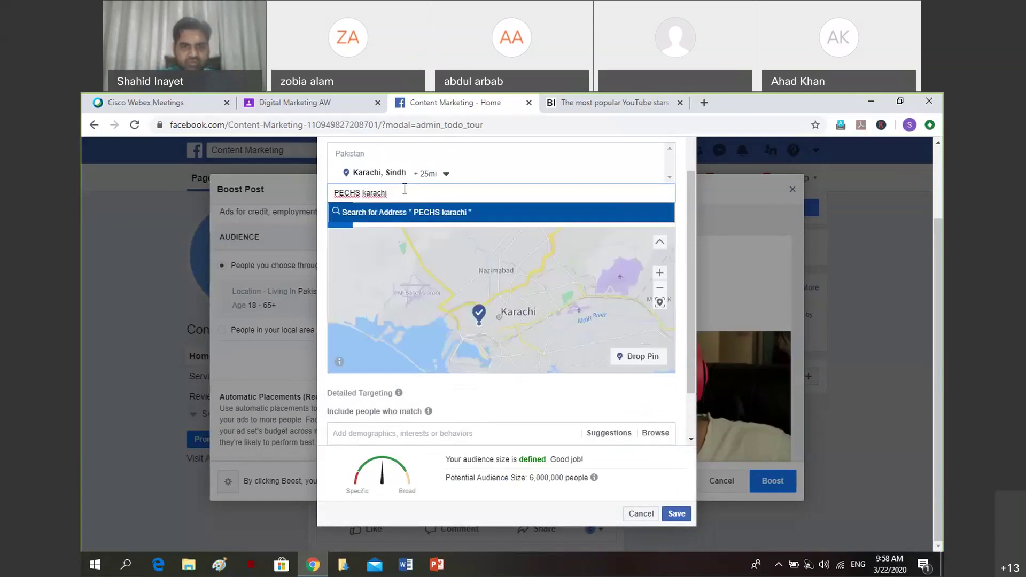
key(Return)
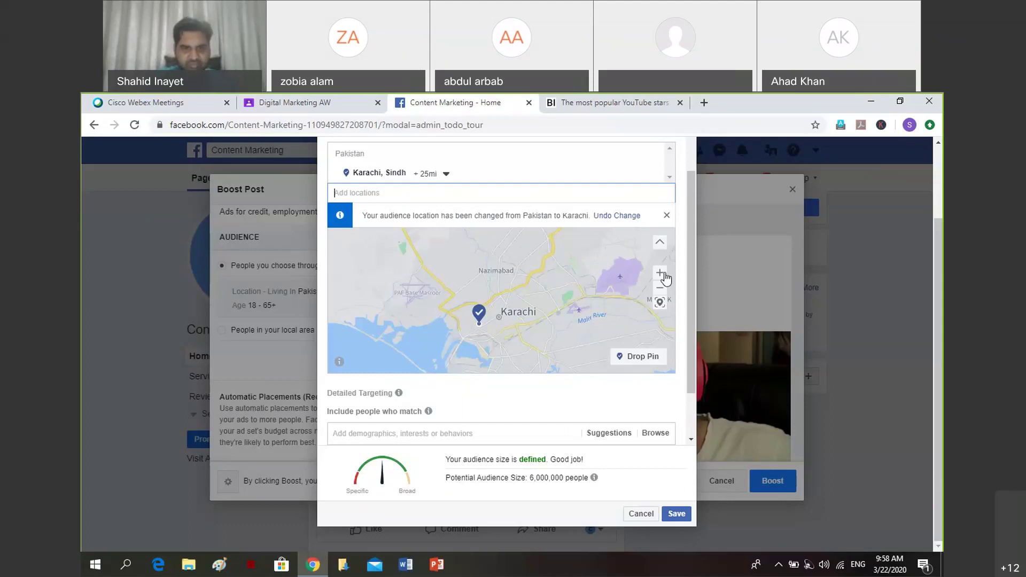
scroll(431, 370, down, 1)
click(432, 370)
text(th)
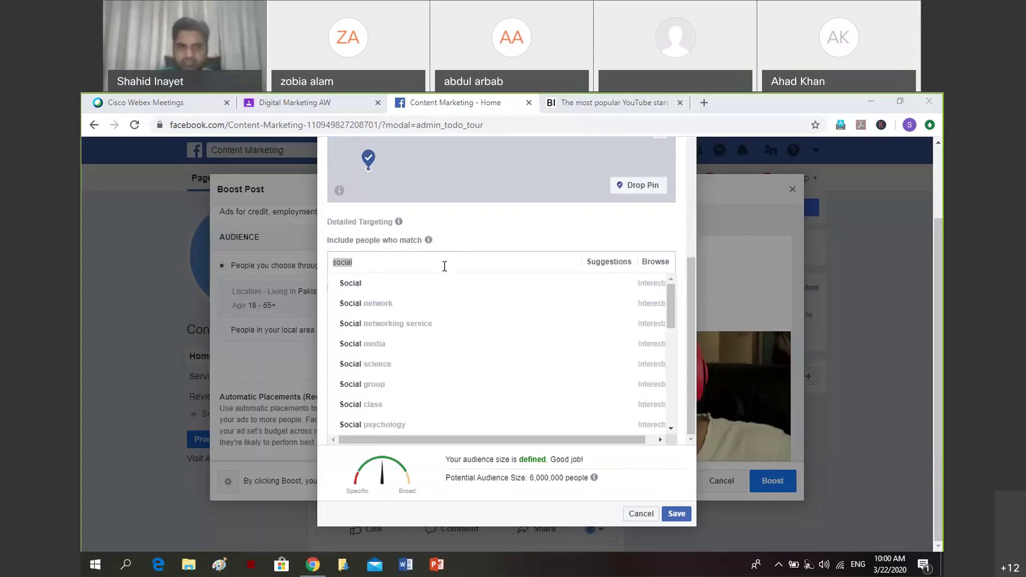
Replace 'social' in the detailed targeting search, briefly trying 'youtube', with 'who watch youtube'.
click(394, 266)
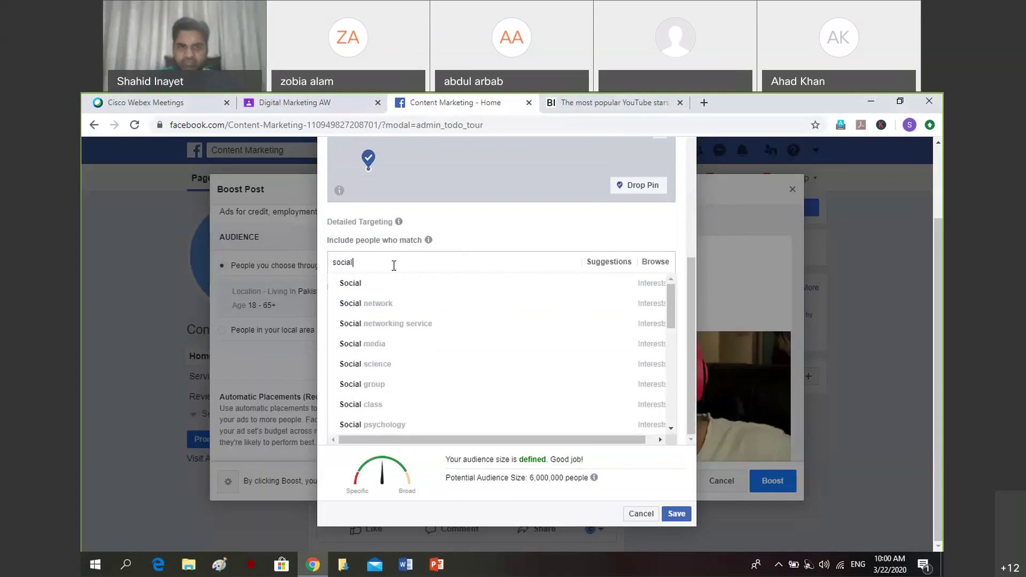
key(BackSpace)
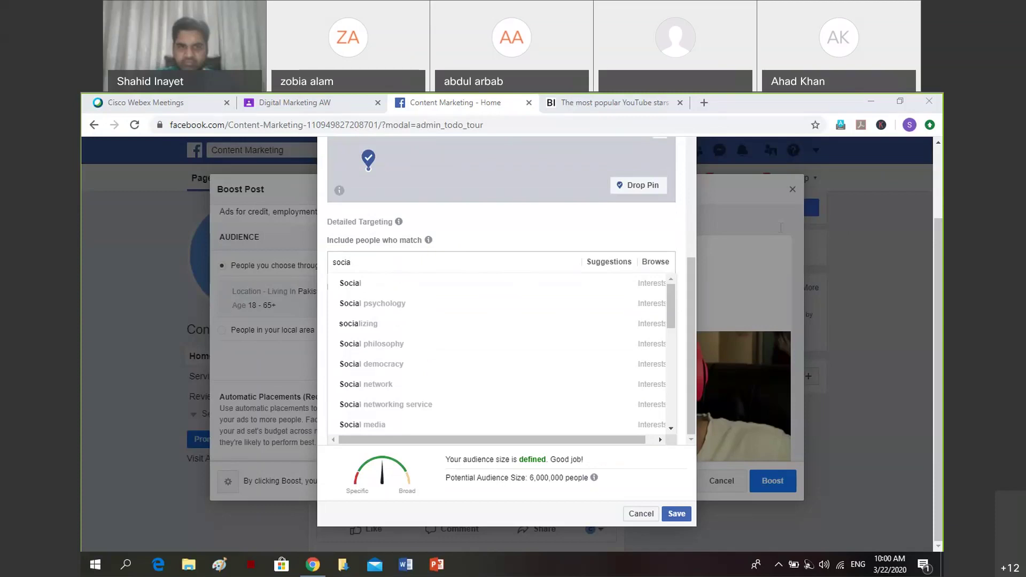
key(BackSpace)
key(BackSpace)
key(BackSpace)
key(BackSpace)
key(BackSpace)
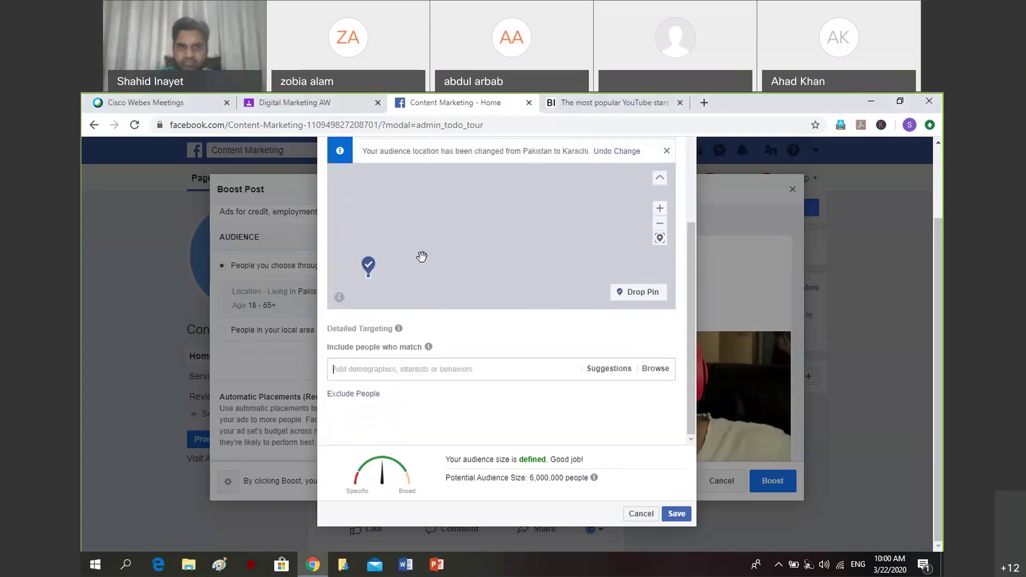
text(y)
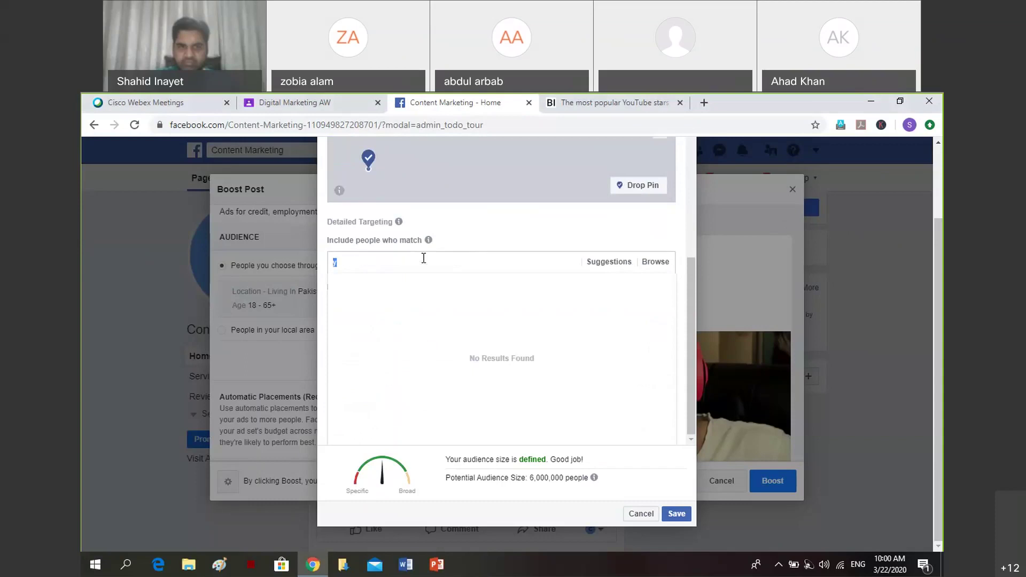
text(outube)
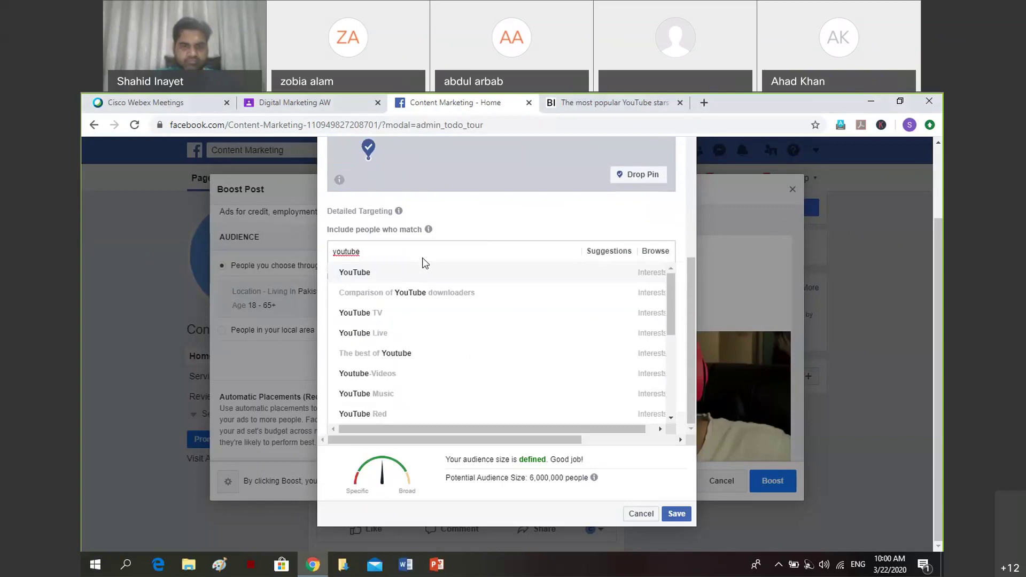
key(BackSpace)
key(BackSpace)
key(BackSpace)
key(BackSpace)
key(BackSpace)
key(BackSpace)
key(BackSpace)
text(who watch)
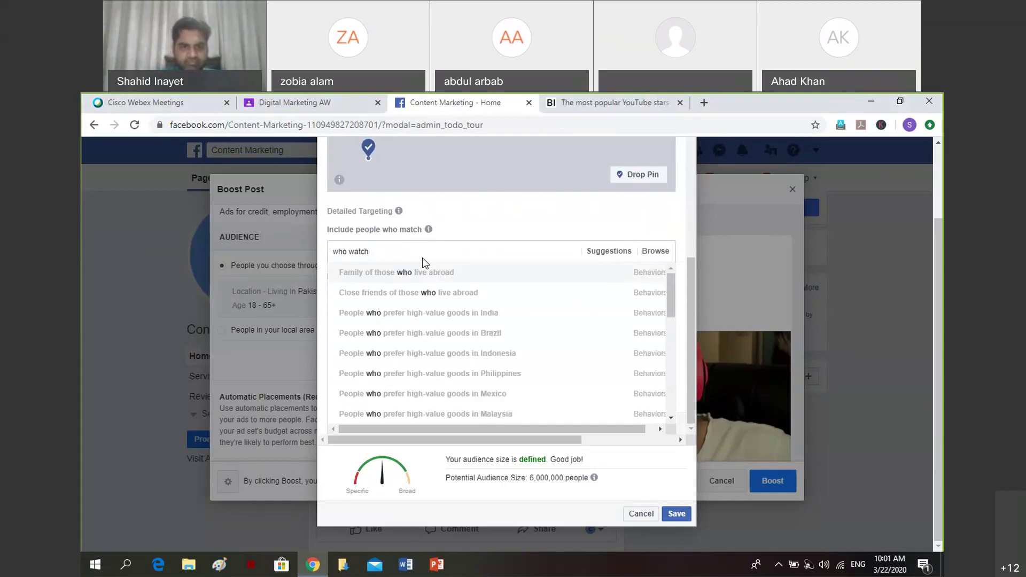
text(youtube)
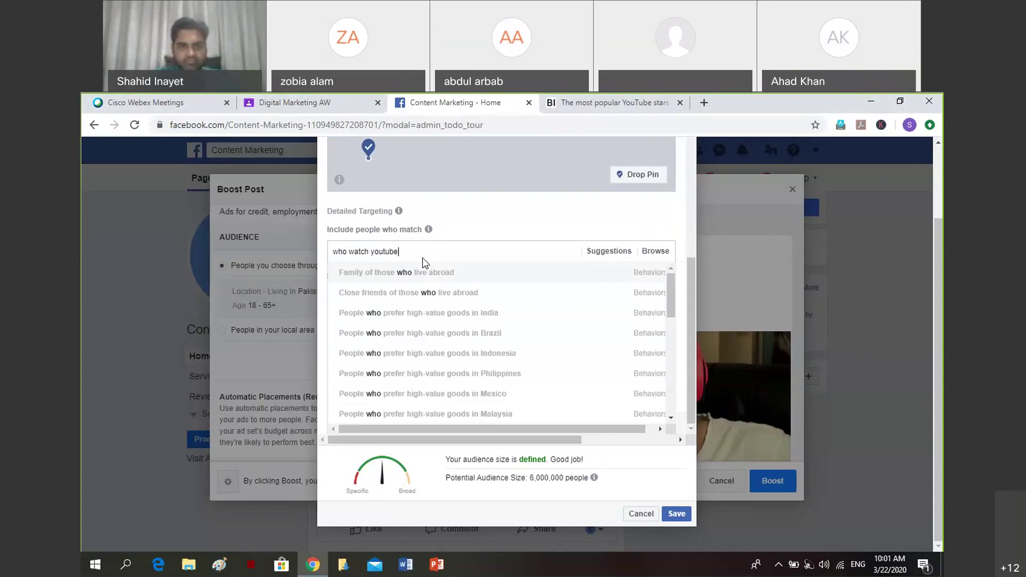
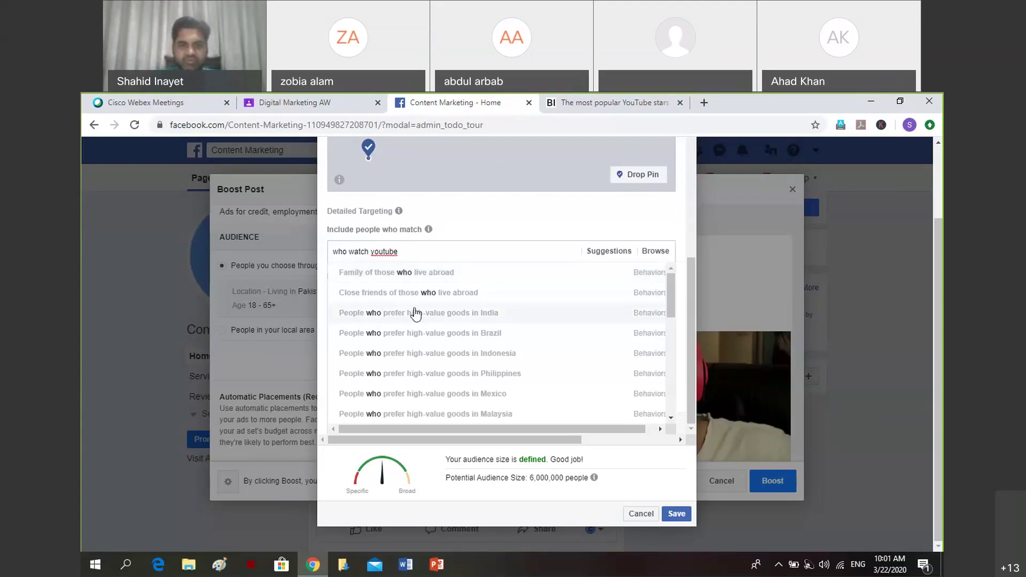
Replace the old Detailed Targeting search text with 'youtube' to list YouTube interest suggestions.
scroll(442, 242, up, 1)
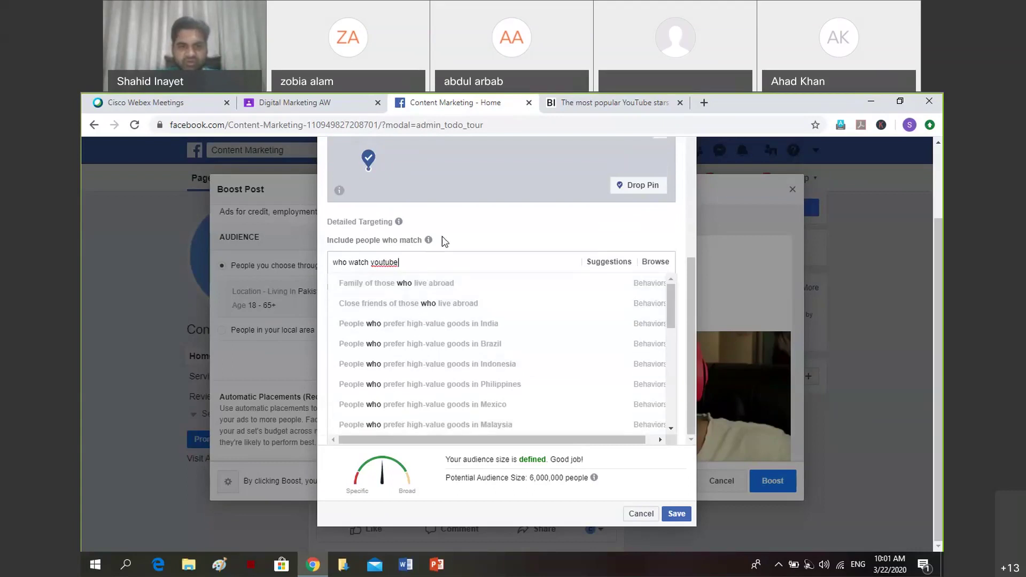
key(ctrl+a)
key(BackSpace)
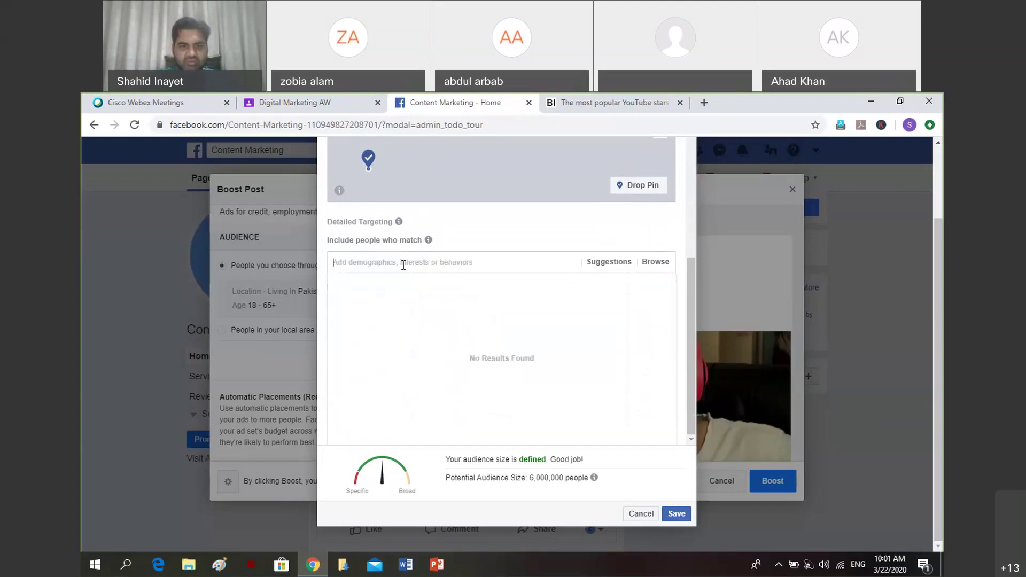
text(youtube)
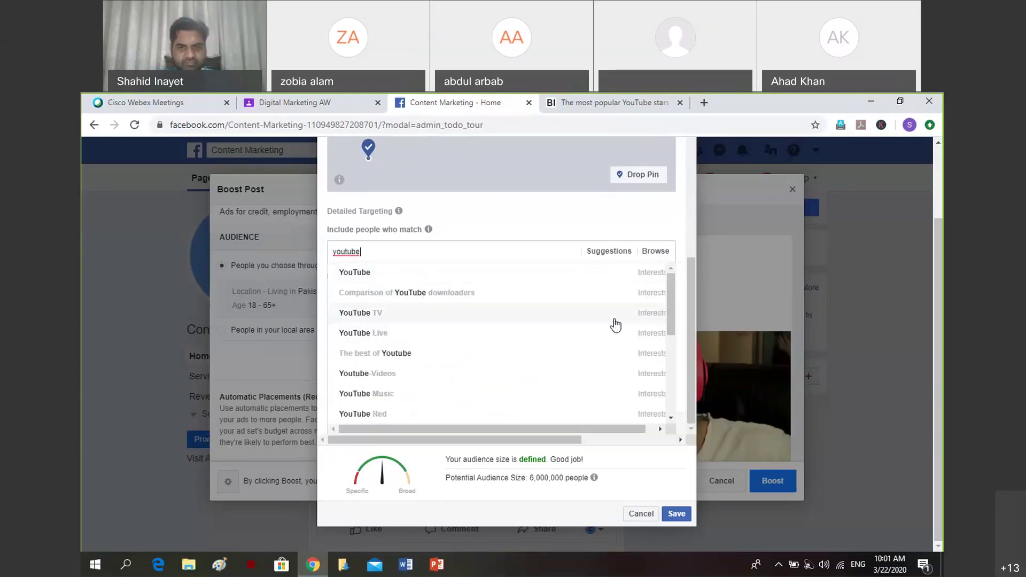
drag(672, 312, 669, 406)
drag(673, 363, 676, 298)
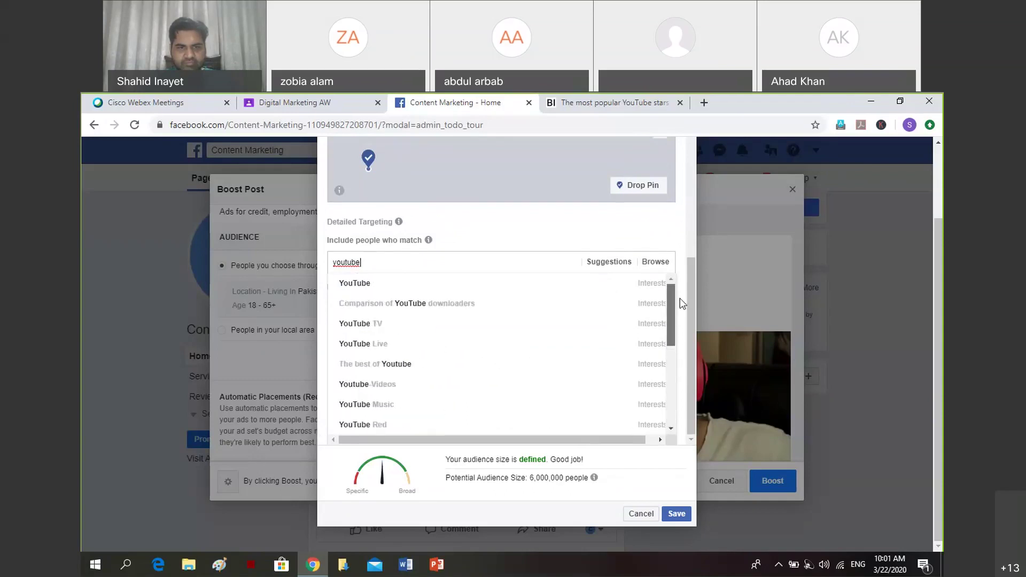
Add YouTube Live as an interest, remove it, then clear the targeting search box.
click(377, 348)
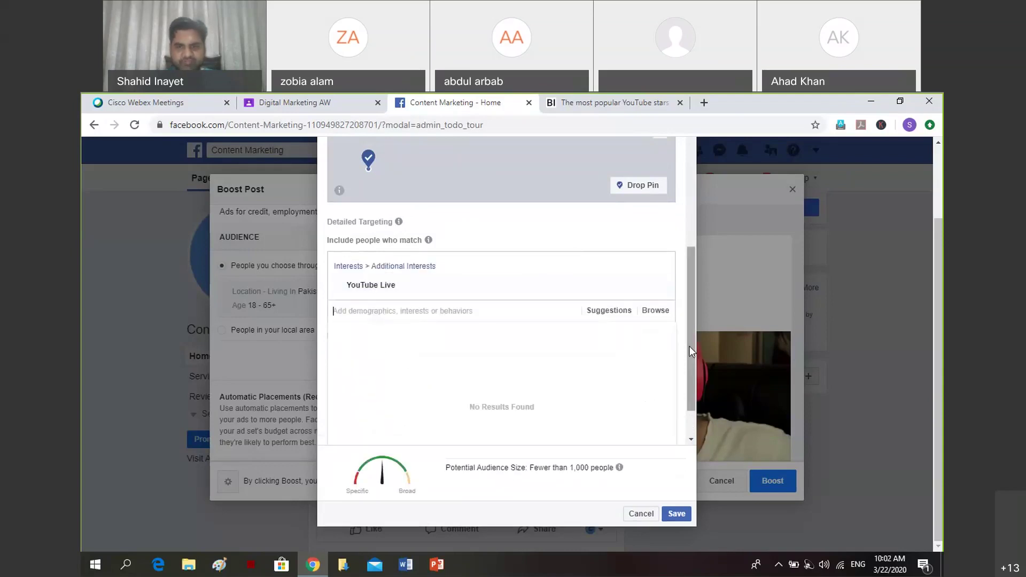
drag(689, 345, 692, 374)
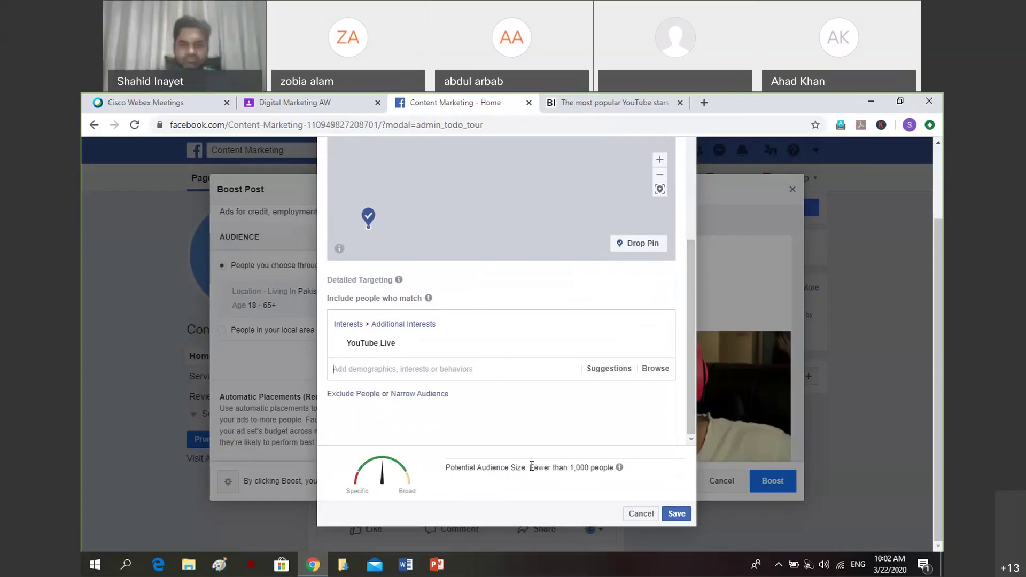
click(659, 343)
click(413, 262)
text(facebook)
key(BackSpace)
key(BackSpace)
key(BackSpace)
key(BackSpace)
key(BackSpace)
key(BackSpace)
key(BackSpace)
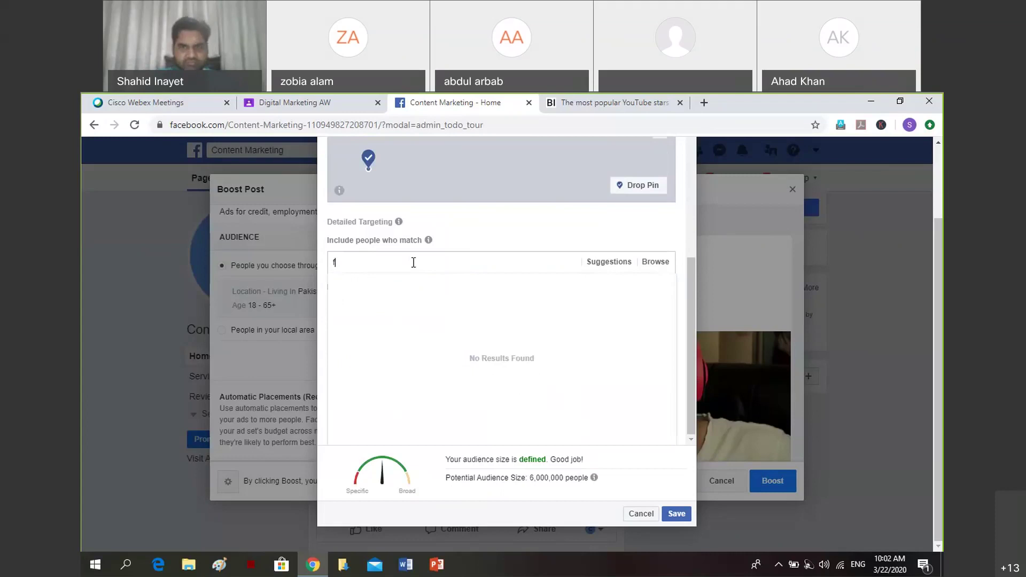
key(BackSpace)
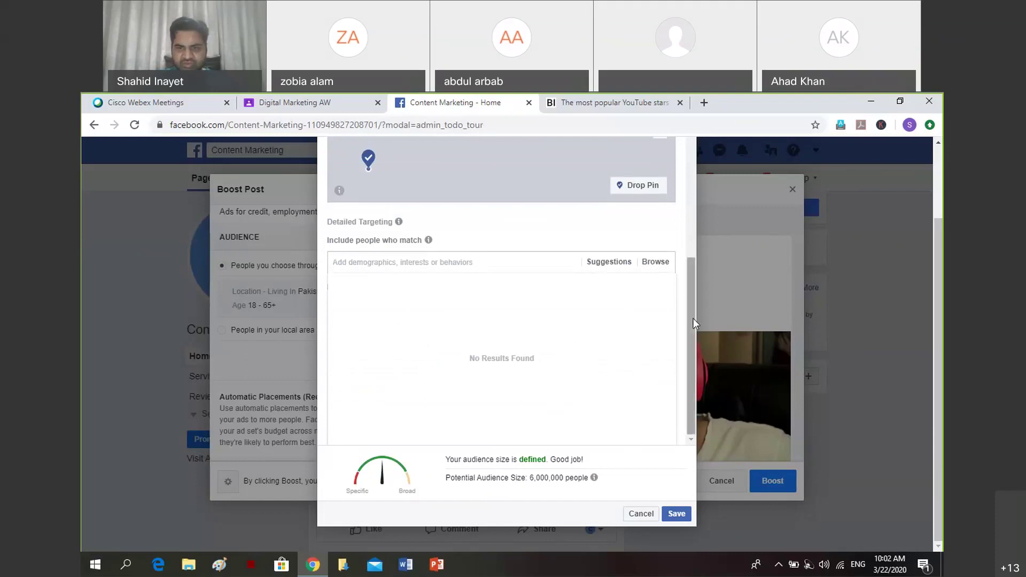
Zoom the location map into Karachi and pan to the Shahrah-e-Faisal area.
scroll(688, 321, up, 2)
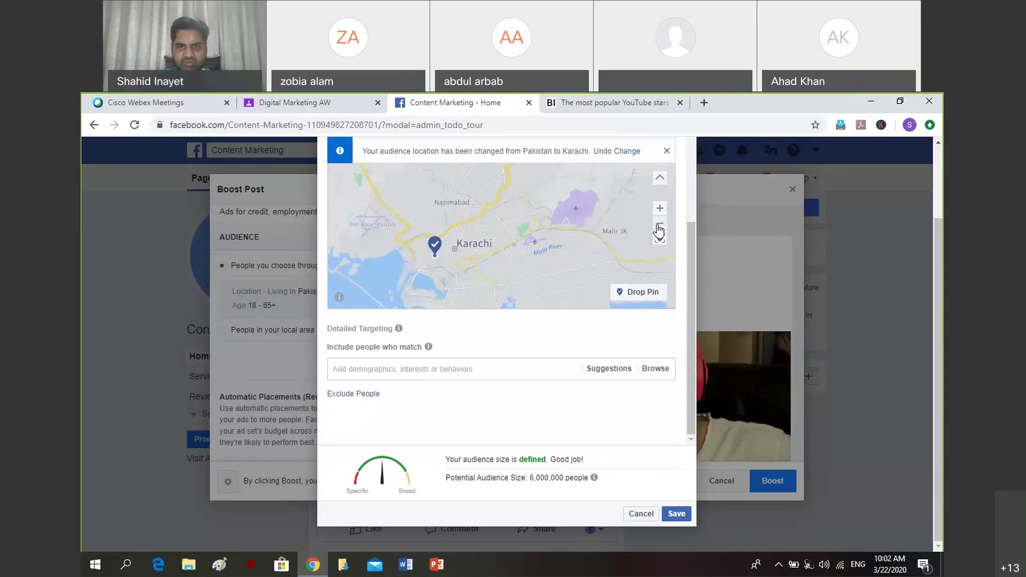
click(660, 209)
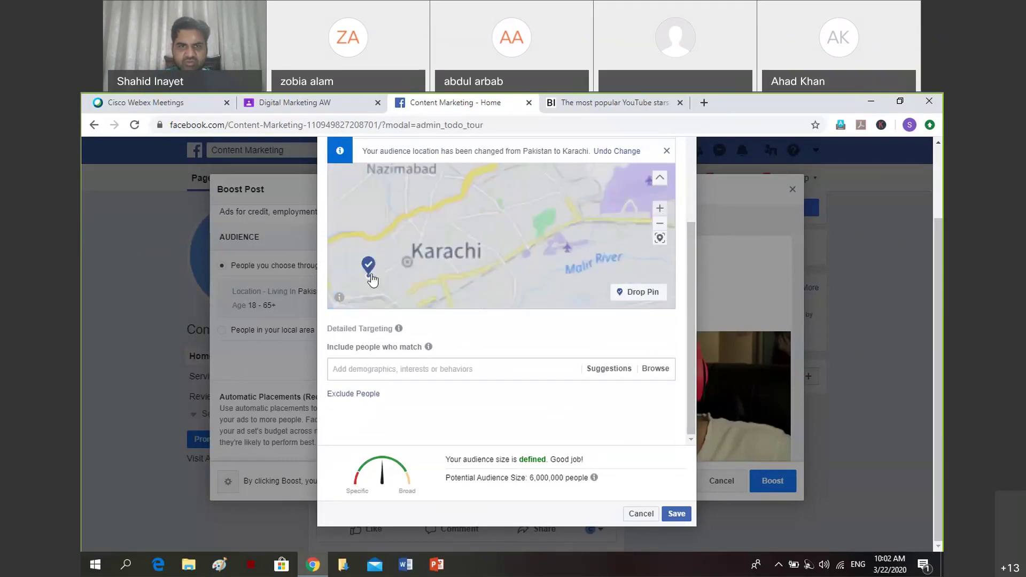
click(609, 201)
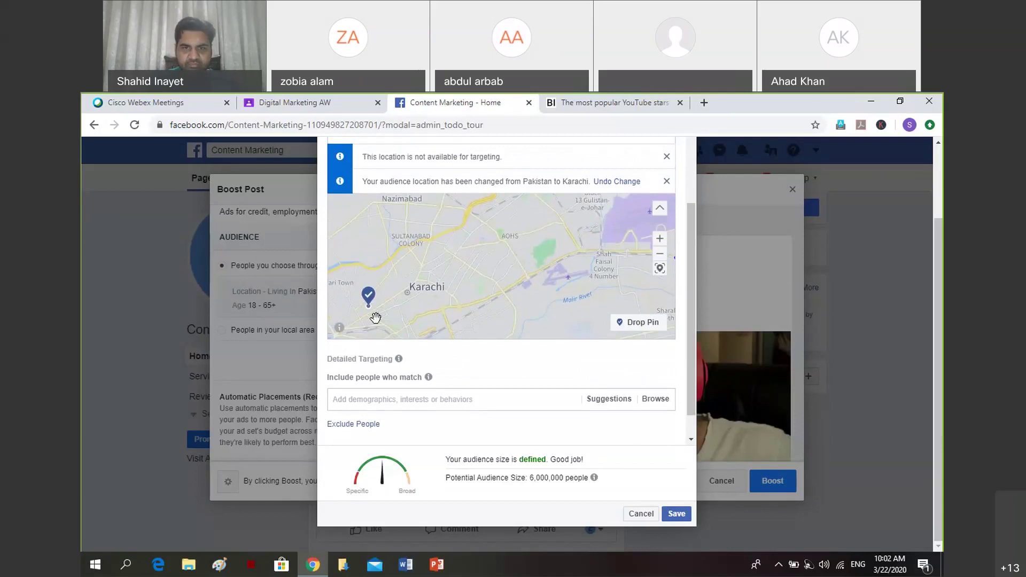
mouse_move(572, 276)
mouse_down()
mouse_move(539, 283)
mouse_move(562, 277)
mouse_up()
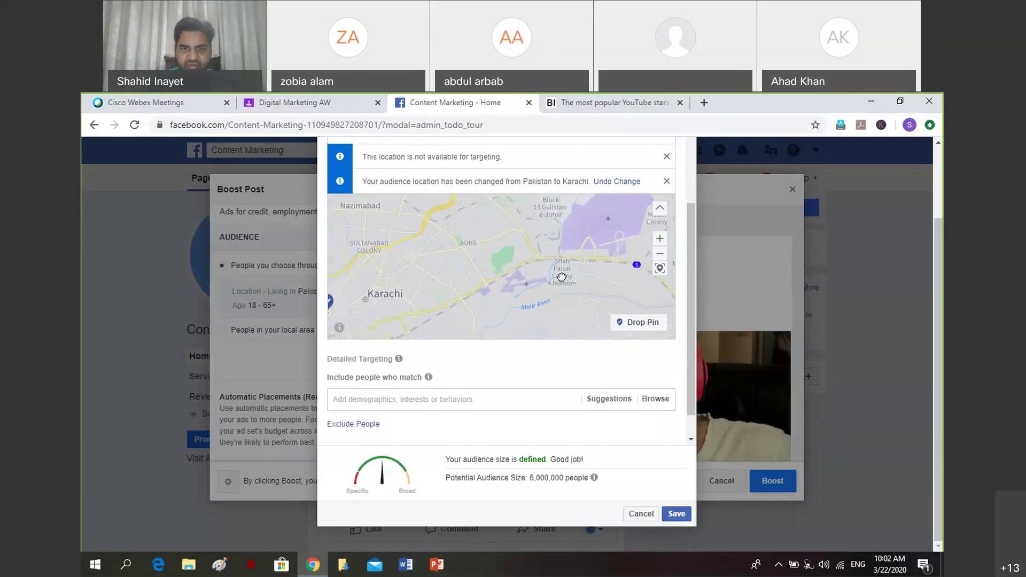
scroll(562, 277, up, 2)
drag(390, 304, 557, 176)
drag(483, 252, 506, 276)
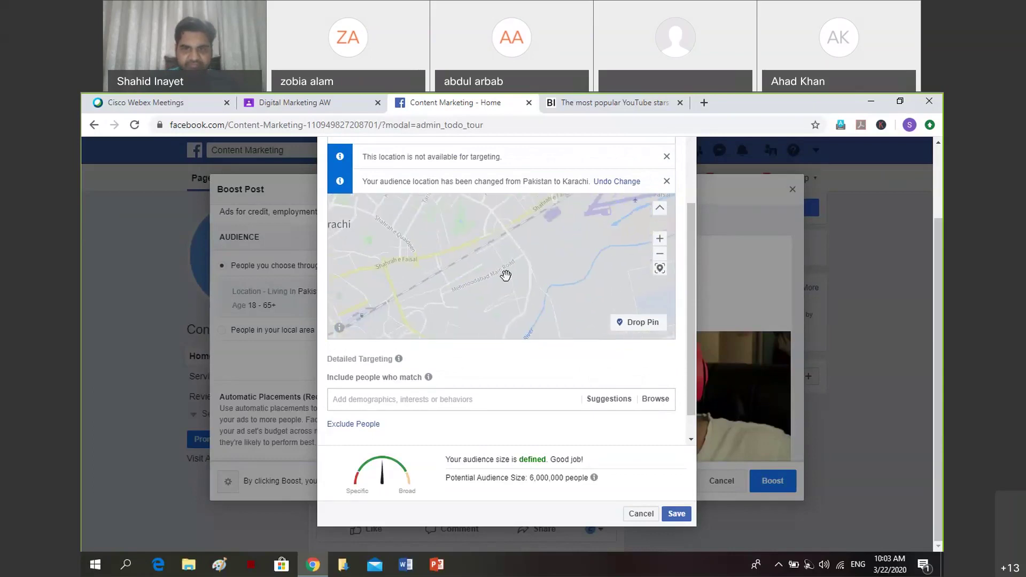
Fine-tune the map's zoom and position around the chosen Karachi spot.
click(660, 240)
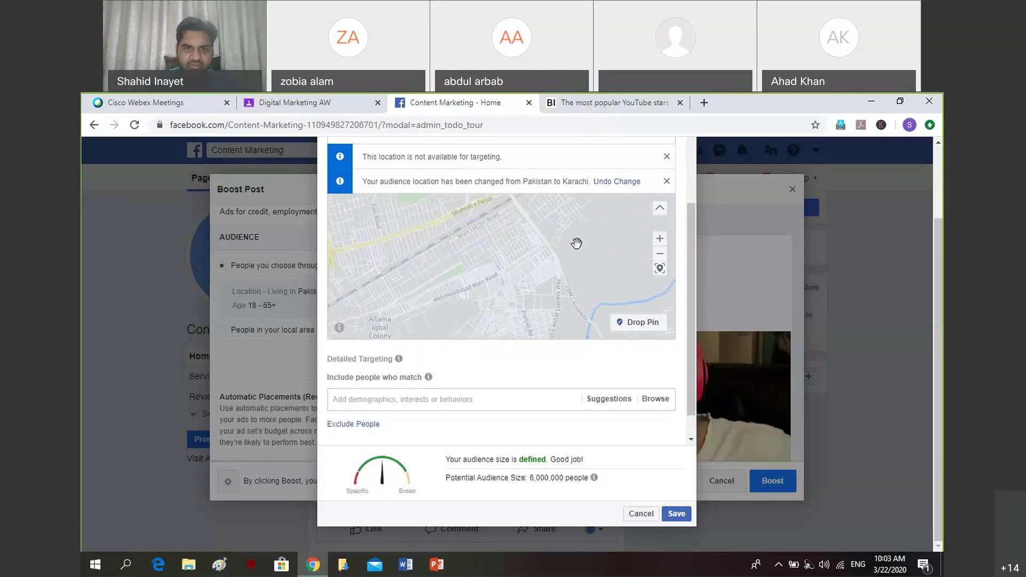
drag(593, 259, 636, 254)
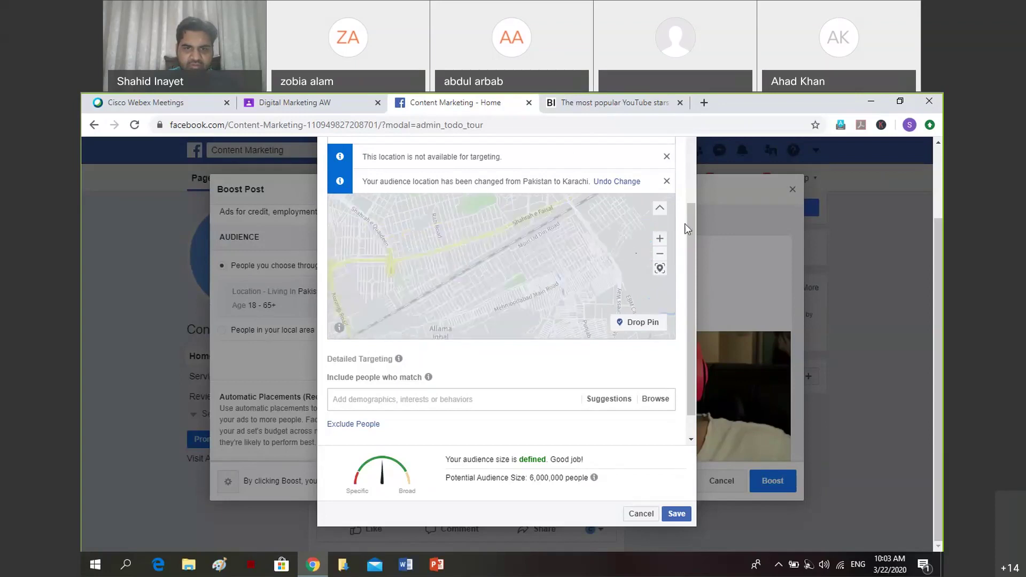
click(661, 241)
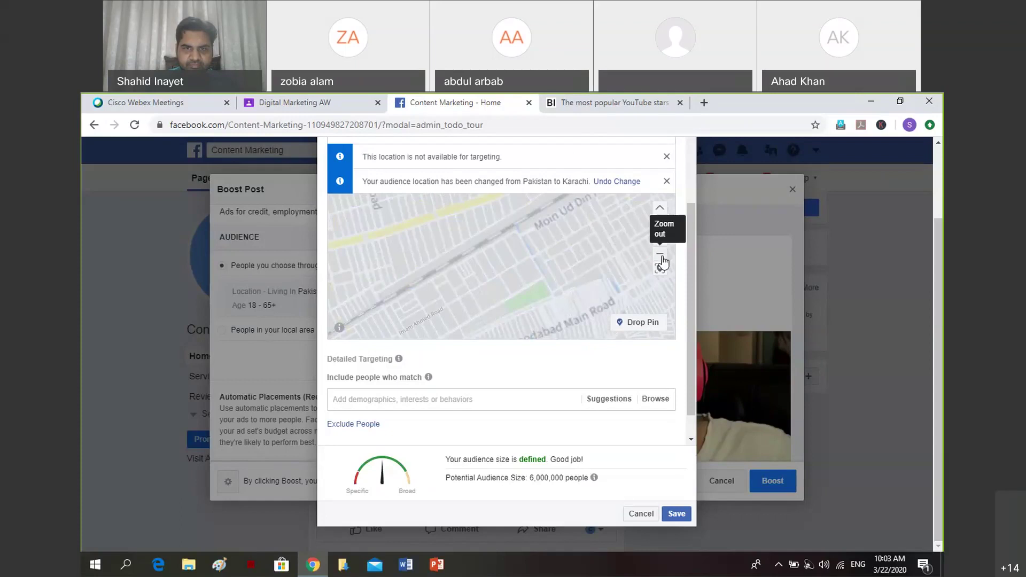
click(662, 262)
drag(661, 261, 488, 266)
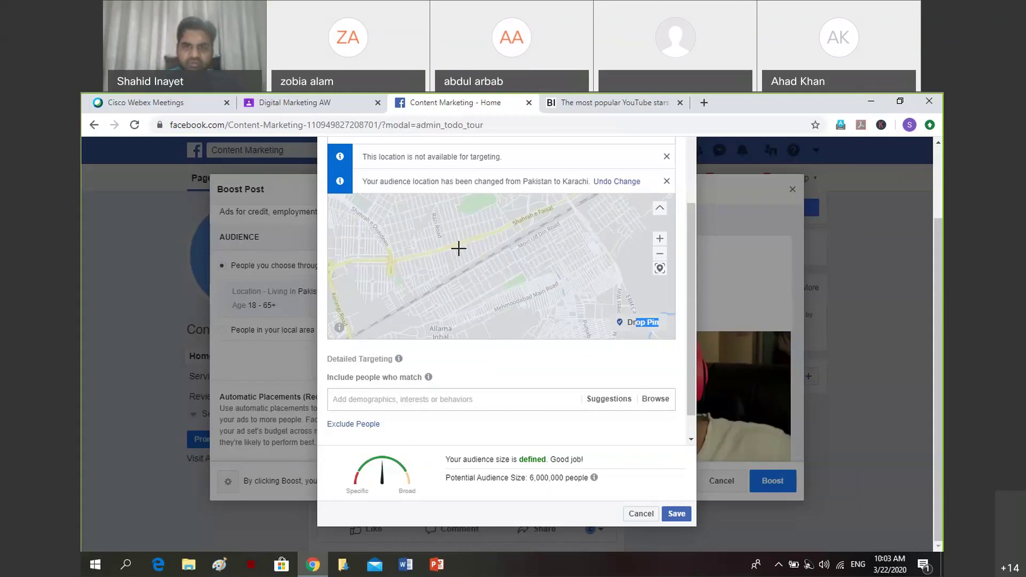
Drop the audience pin at (24.8606, 67.0683) in Karachi and bring up its 10 mi radius setting.
click(458, 251)
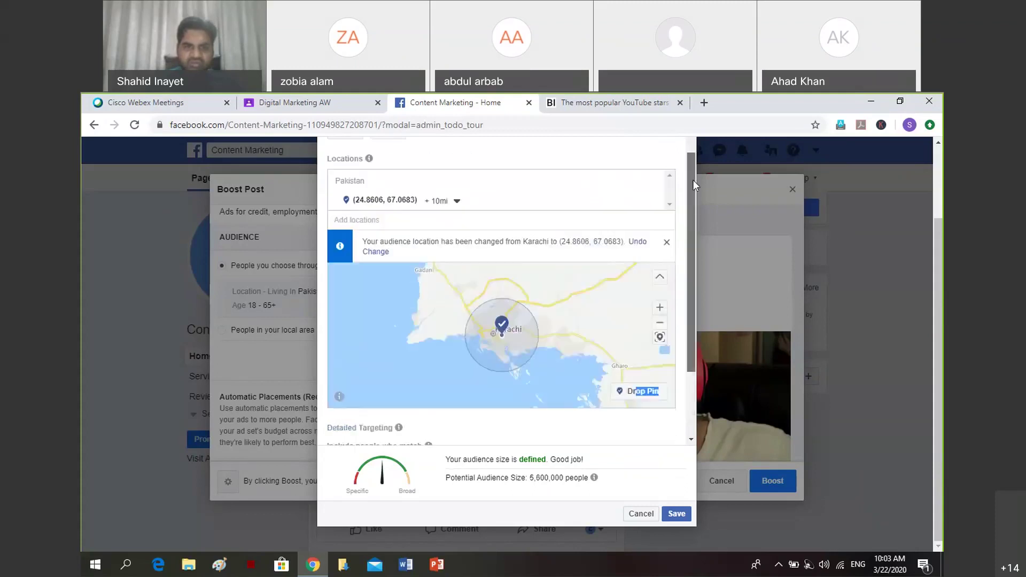
scroll(694, 180, up, 1)
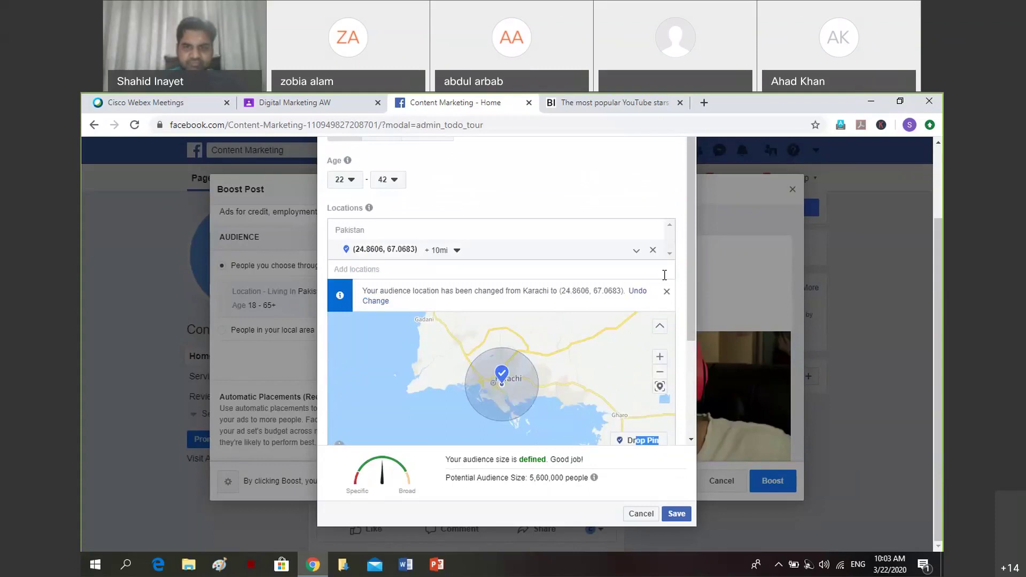
scroll(664, 275, down, 1)
click(661, 322)
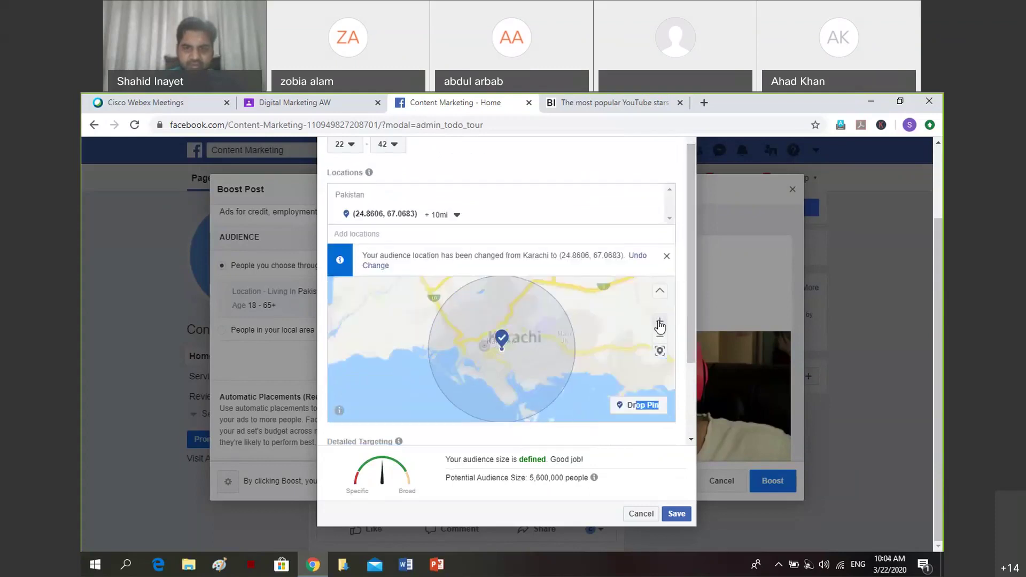
click(660, 324)
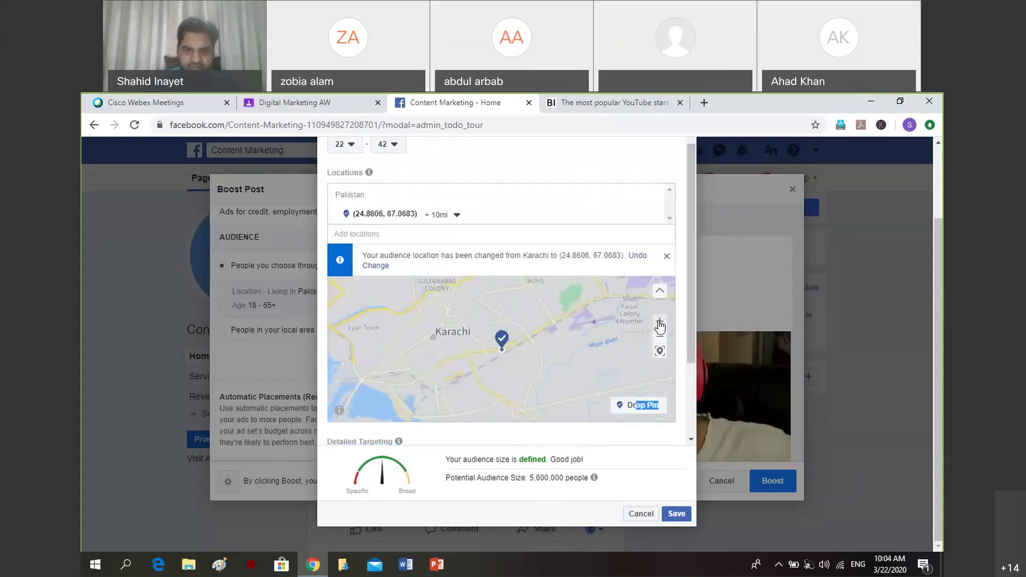
click(660, 323)
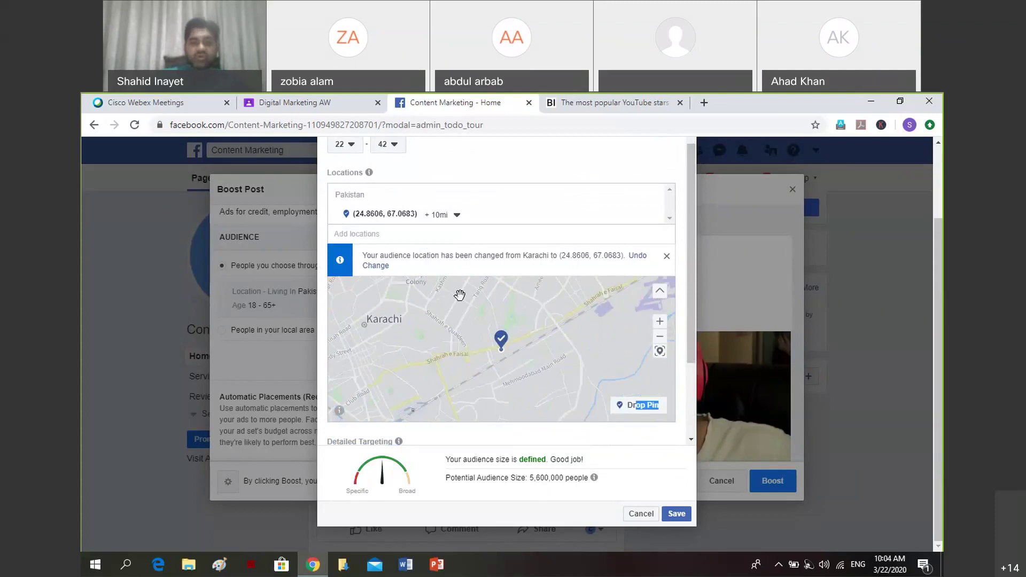
click(454, 215)
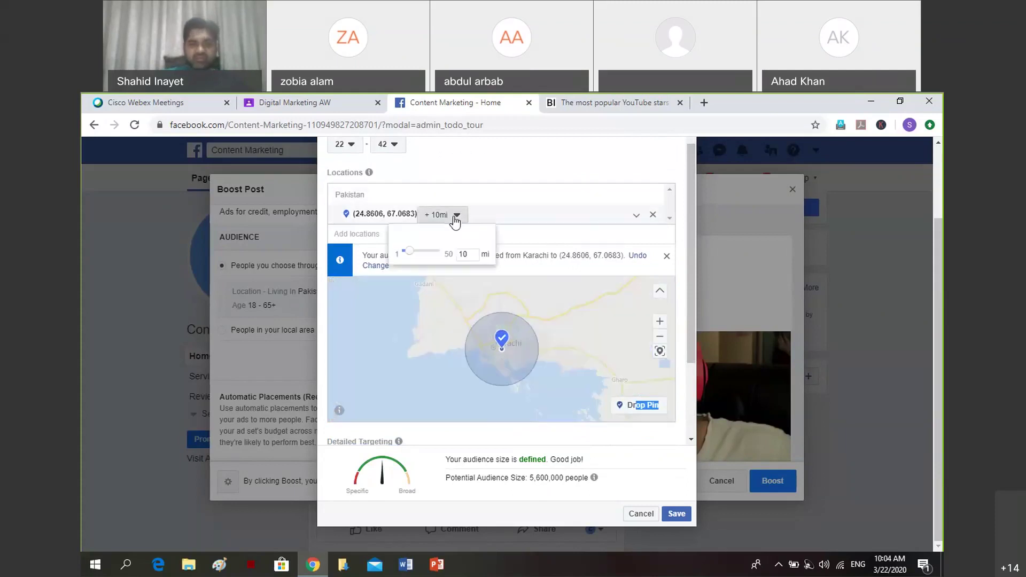
Change the pin radius from 10 to 2 miles, cutting potential audience to 480,000.
click(470, 254)
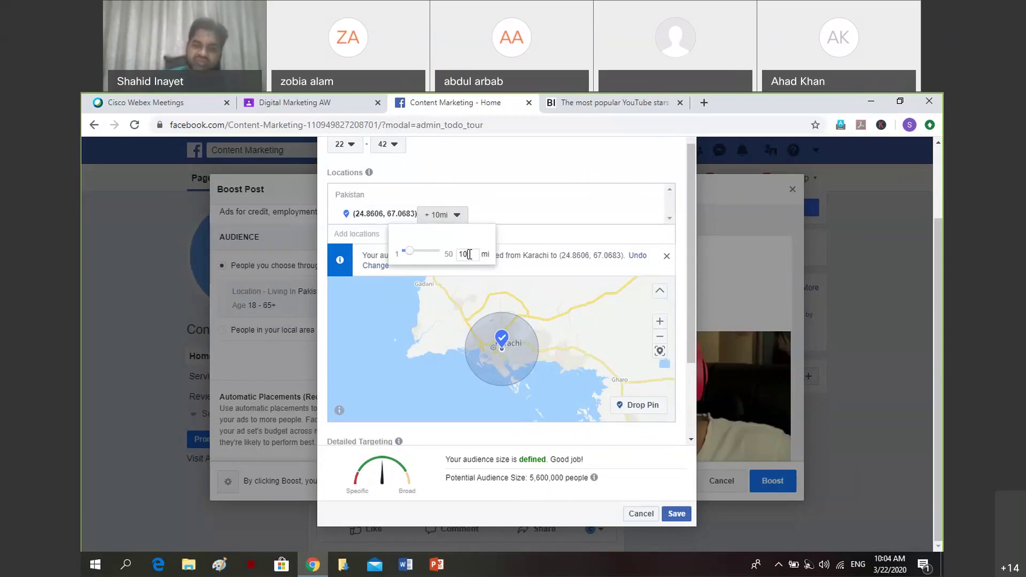
key(BackSpace)
key(BackSpace)
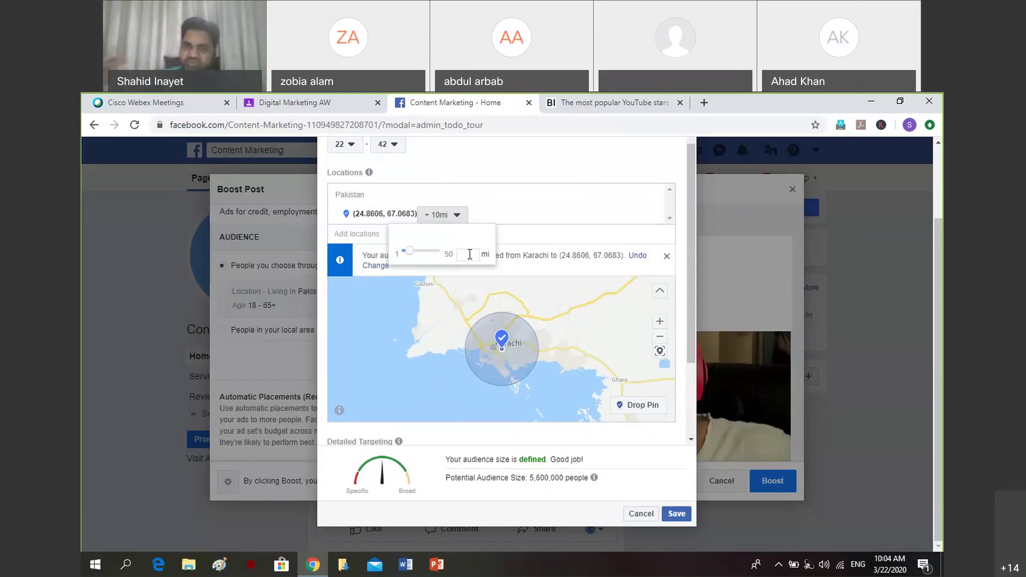
text(3)
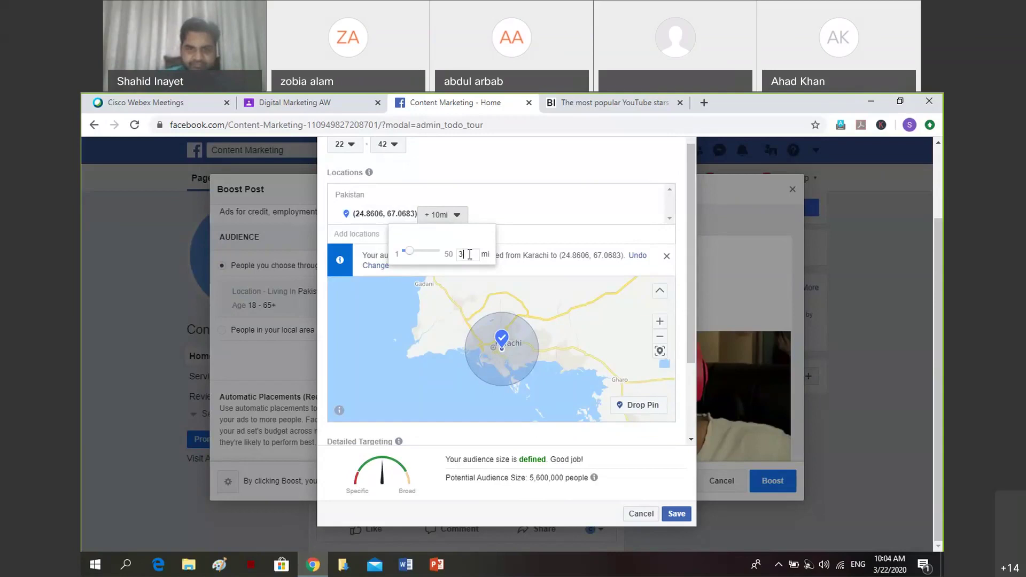
key(BackSpace)
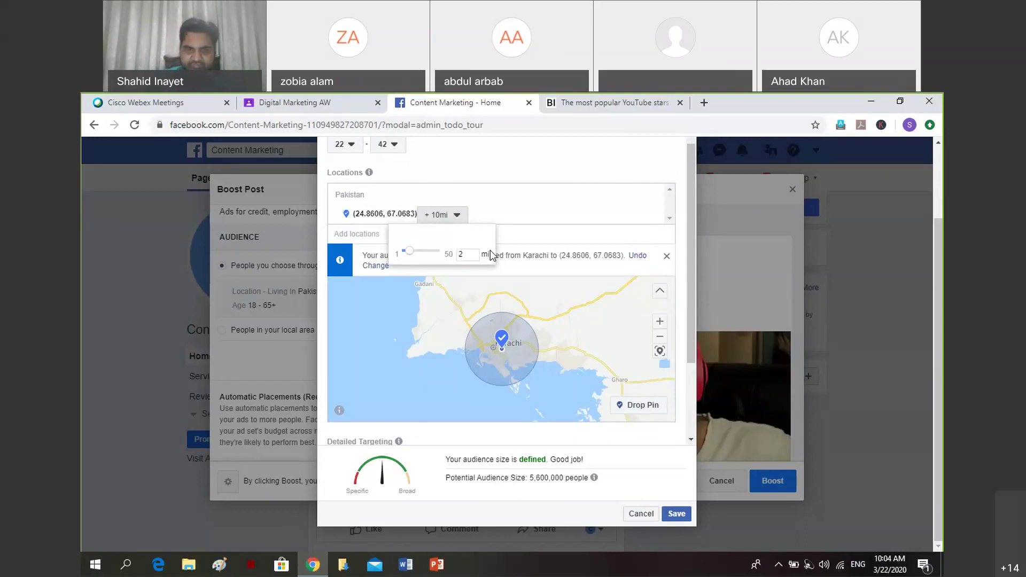
key(Return)
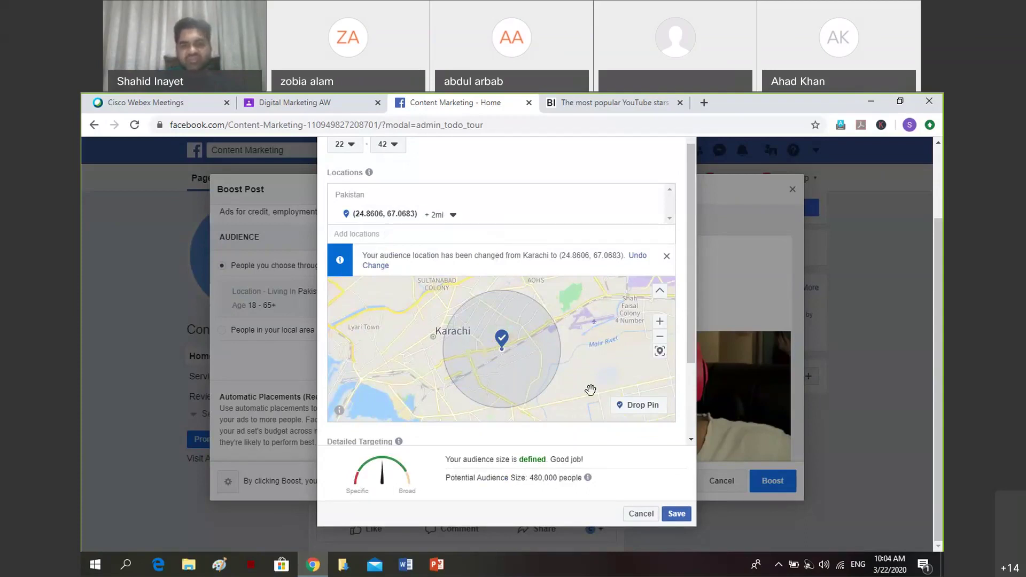
drag(694, 345, 695, 421)
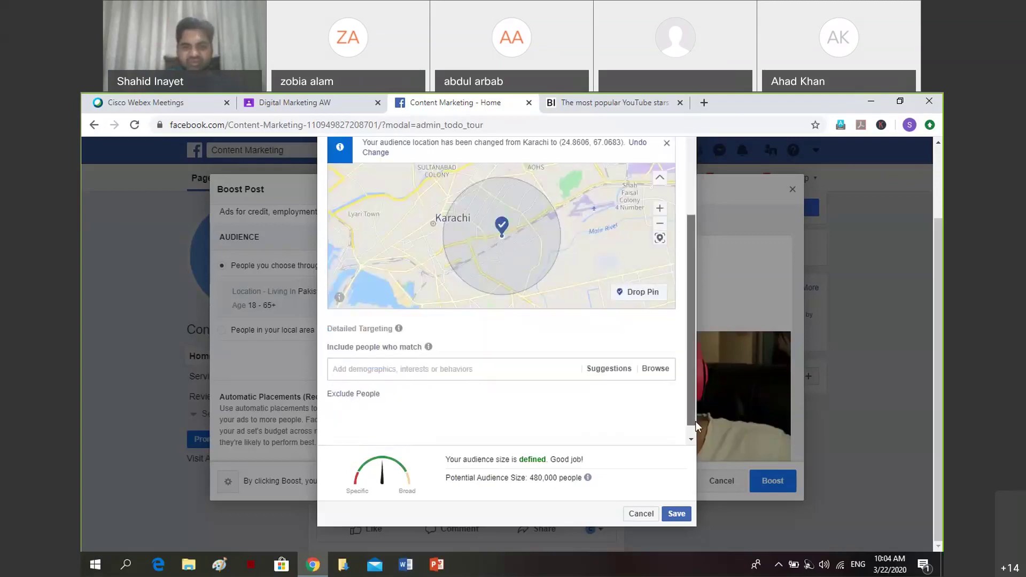
drag(530, 478, 572, 480)
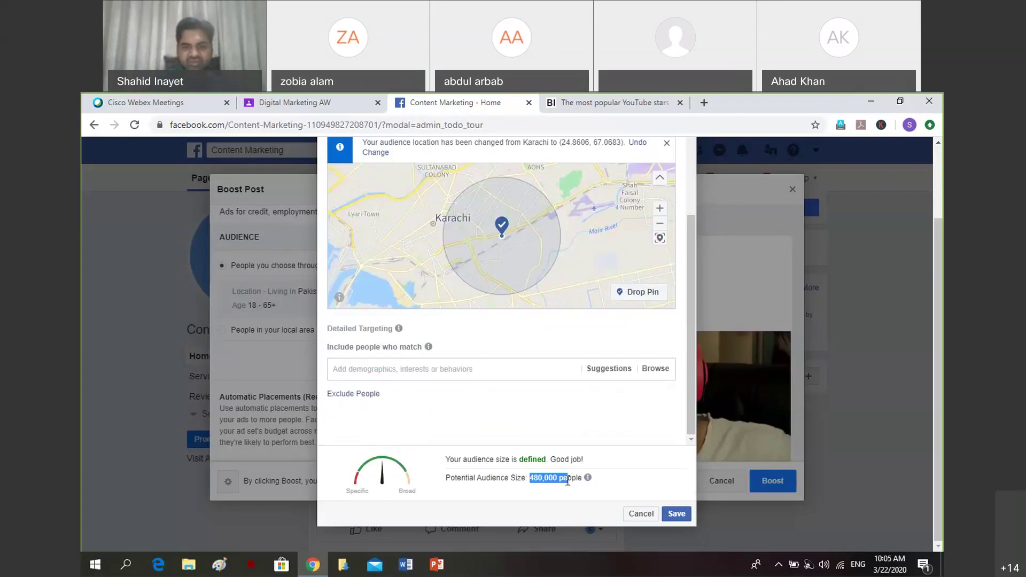
Search Detailed Targeting for 'people who like youtube' to browse interest suggestions.
click(460, 373)
text(y)
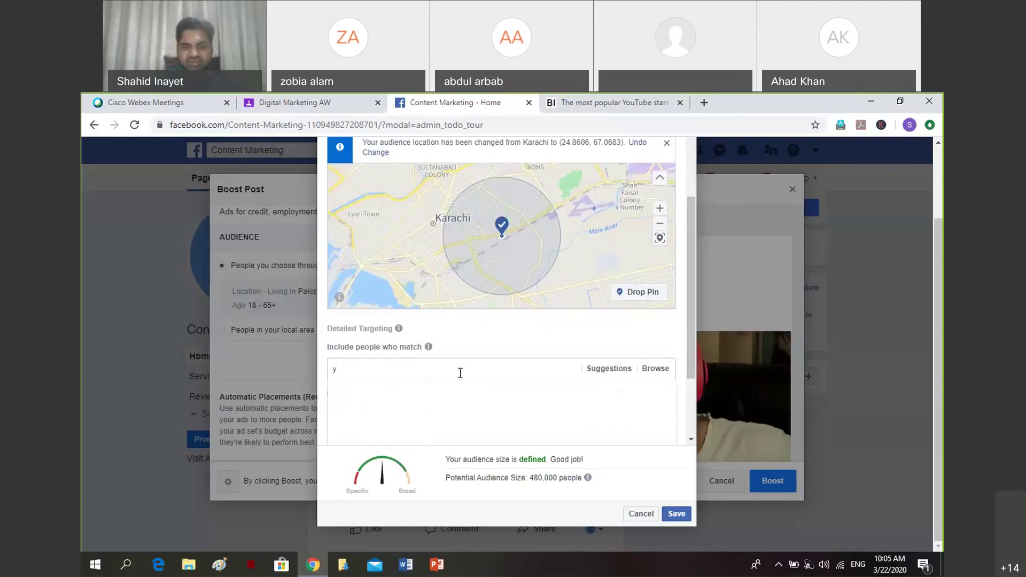
key(BackSpace)
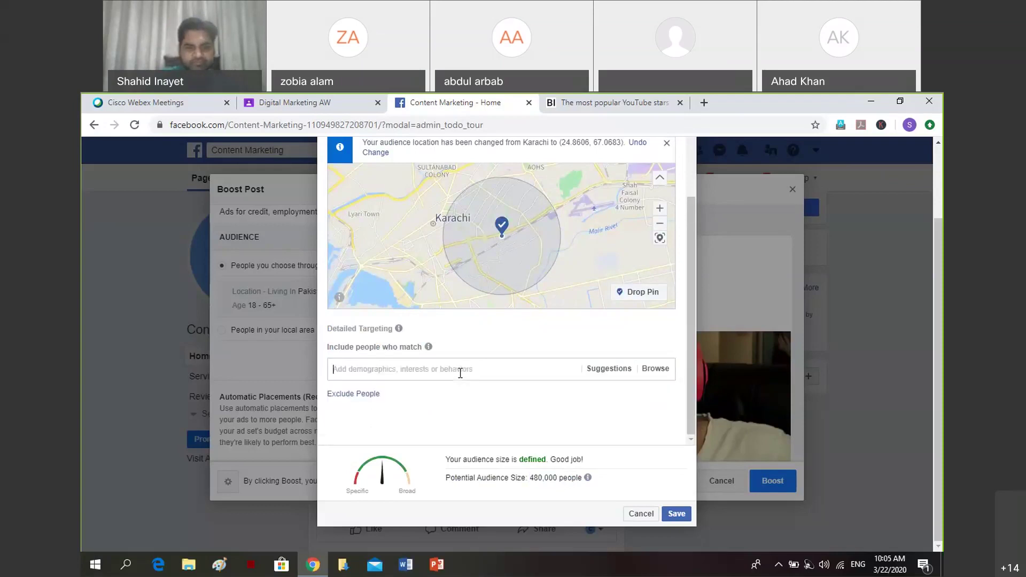
text(conte)
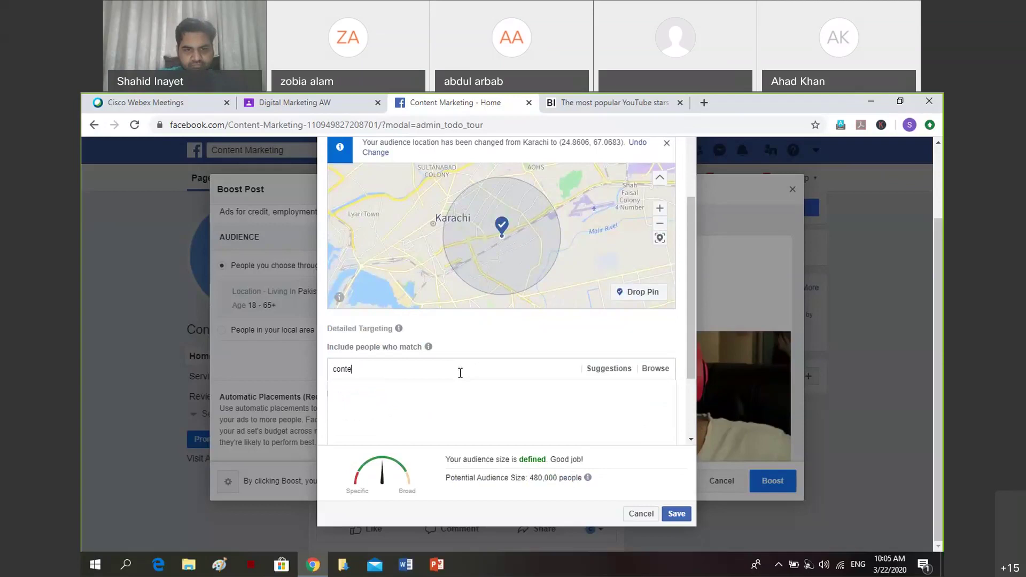
key(BackSpace)
key(BackSpace)
key(BackSpace)
key(BackSpace)
key(BackSpace)
text(peo)
scroll(389, 251, down, 2)
text(ple)
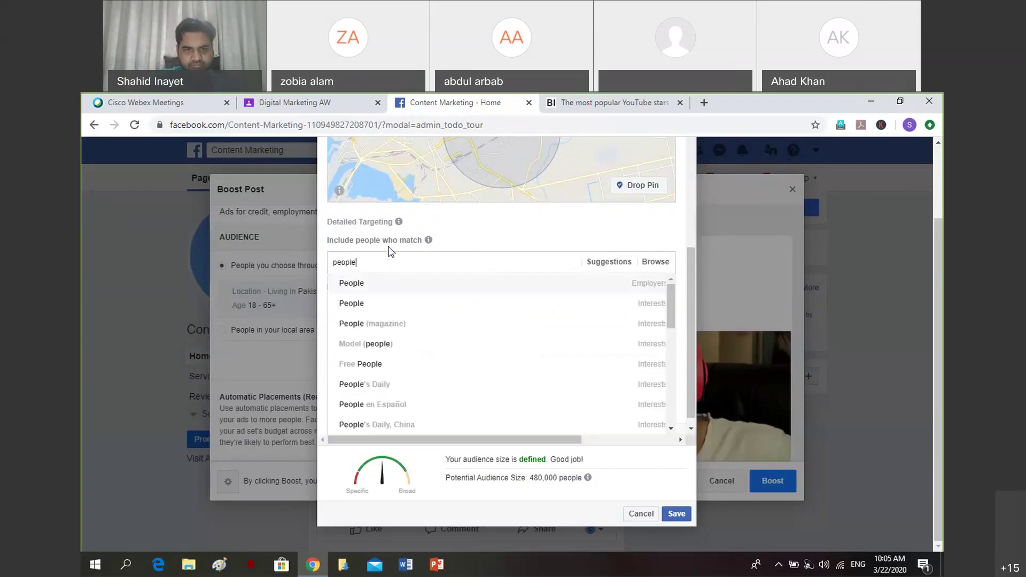
text( who)
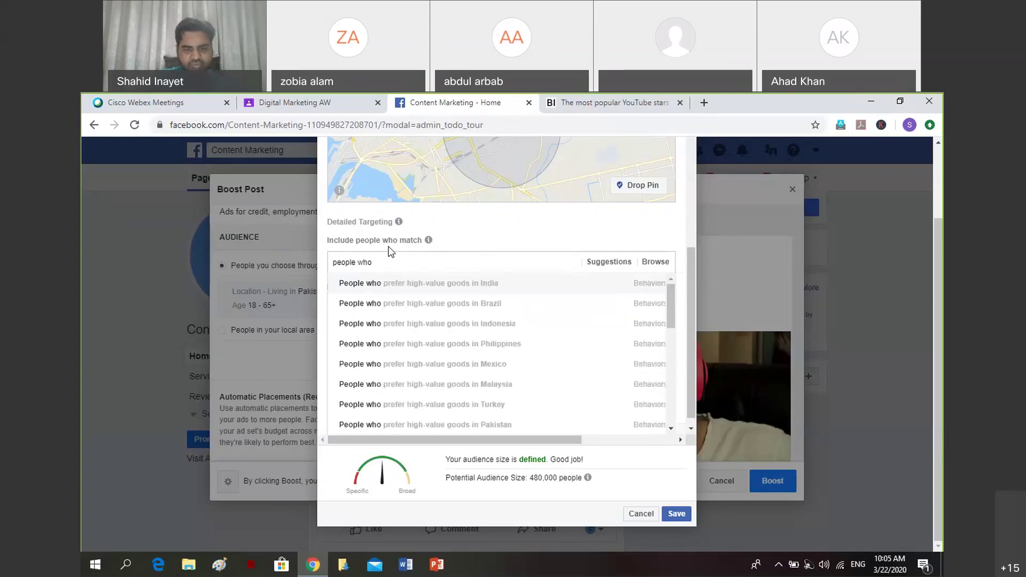
text( like)
text(youtube)
Save the 2-mile Karachi audience and set the boost duration to 3 days.
click(676, 514)
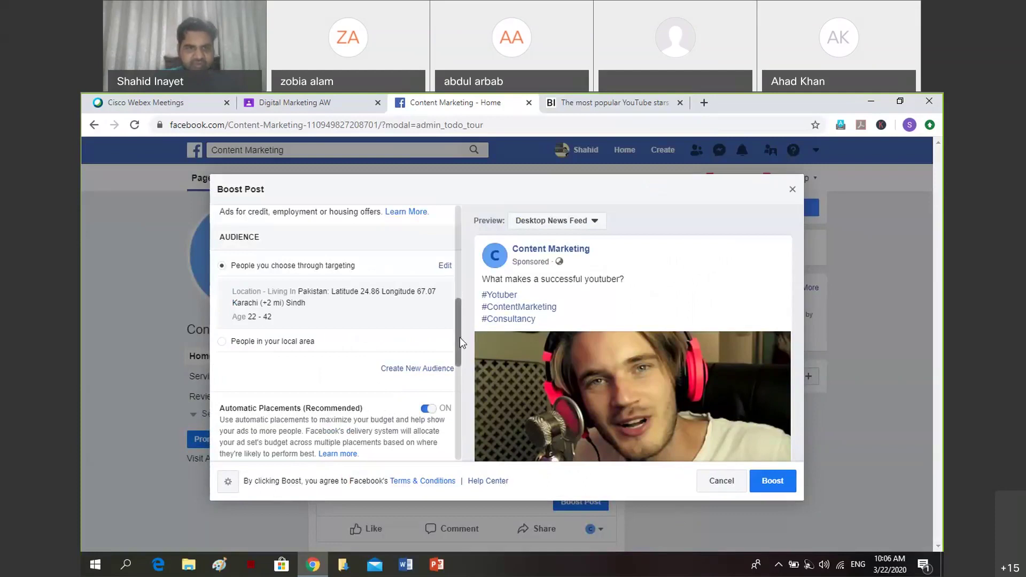
drag(459, 338, 463, 412)
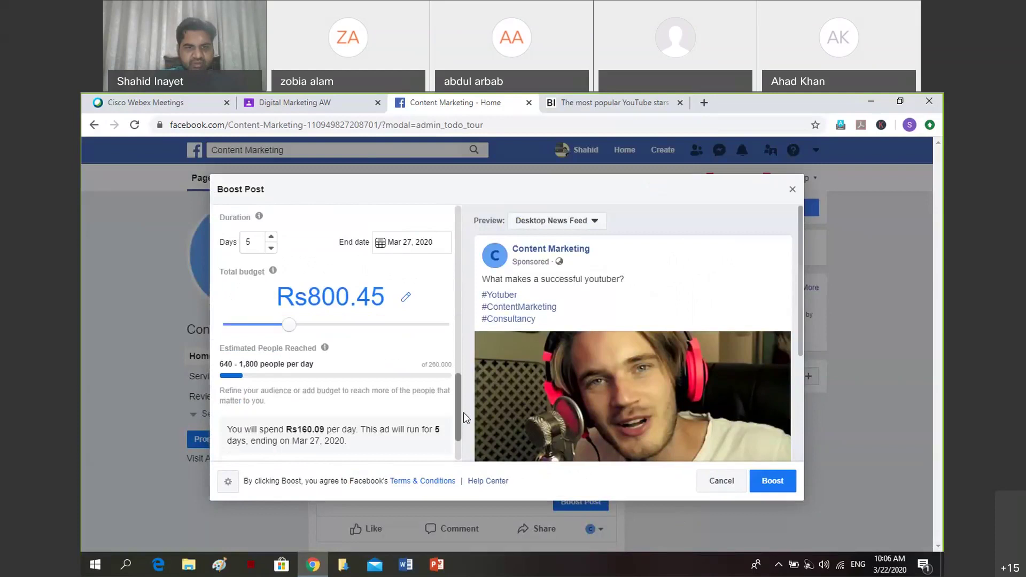
mouse_move(269, 209)
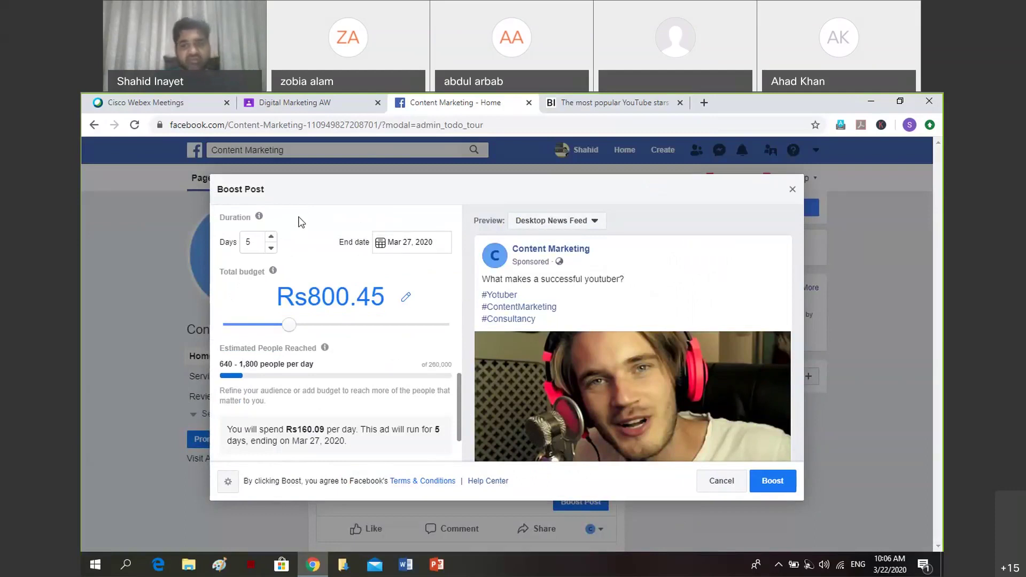
click(270, 249)
double_click(270, 249)
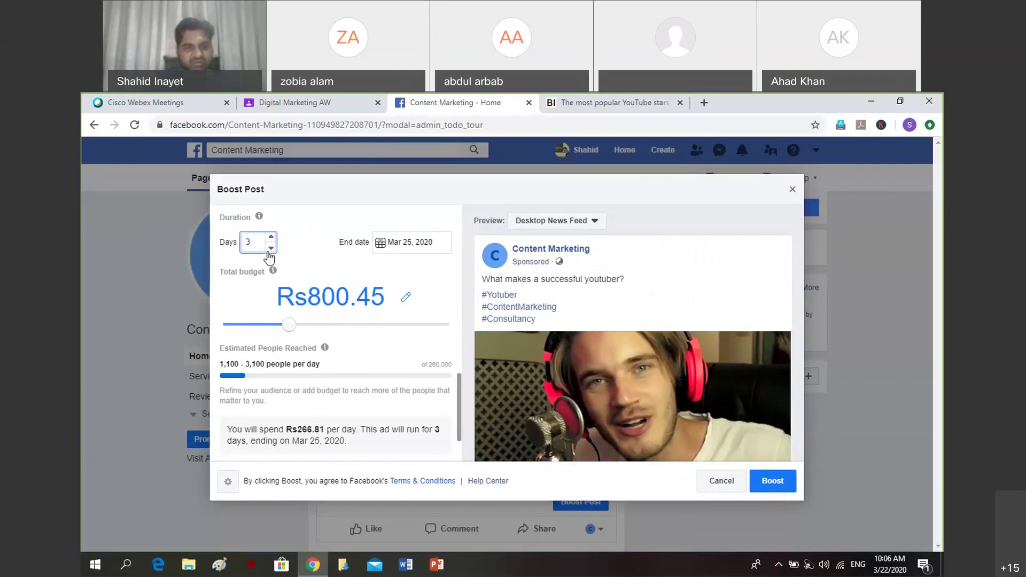
click(269, 251)
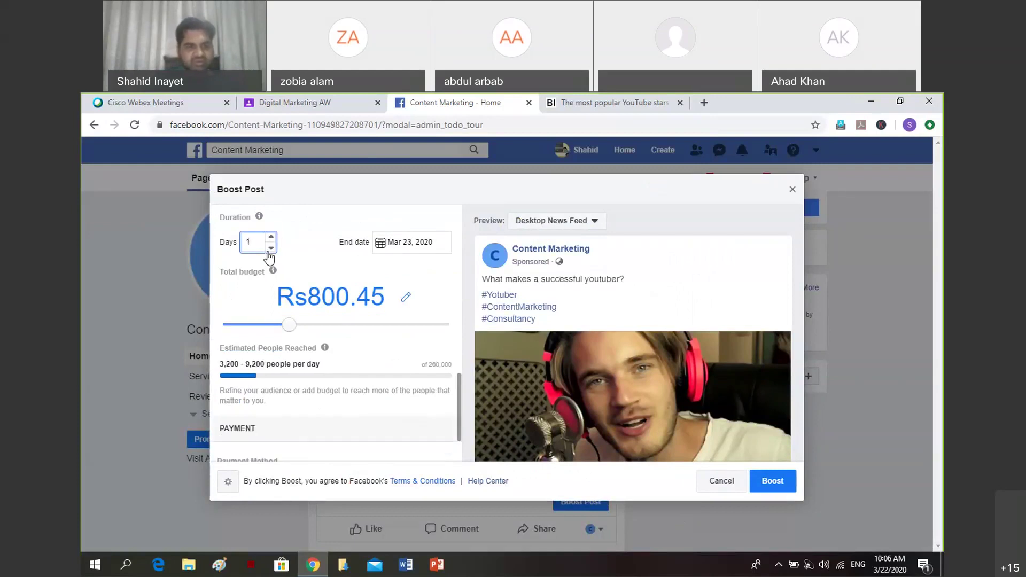
click(271, 237)
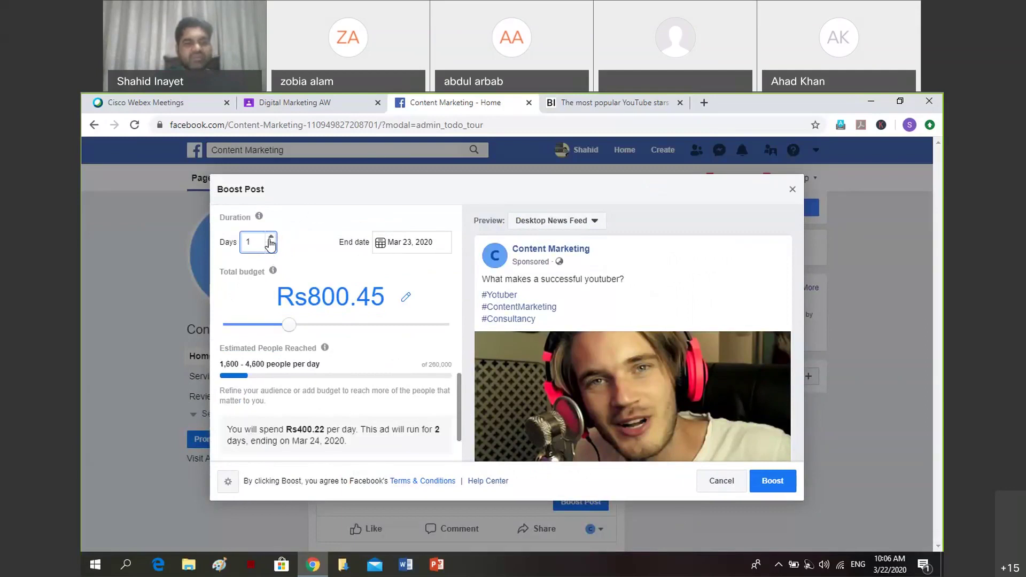
click(270, 238)
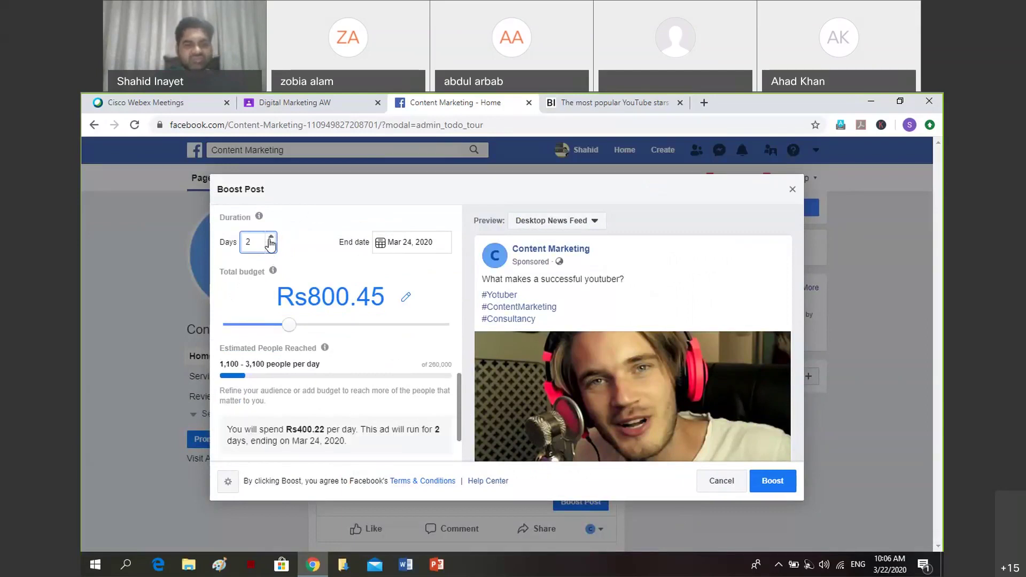
Delete the Rs800.45 amount from the total budget field.
click(406, 297)
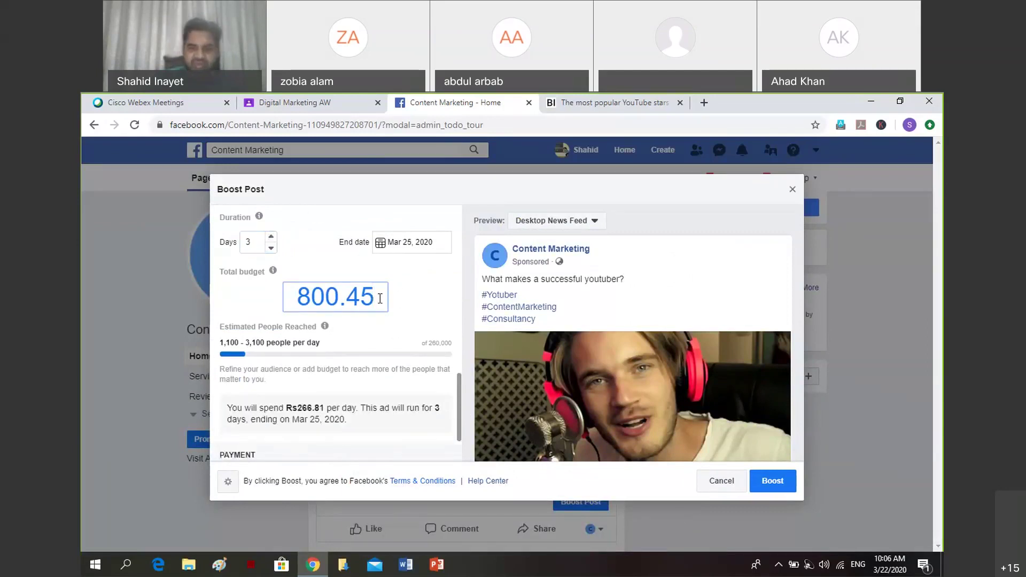
key(BackSpace)
key(BackSpace)
key(BackSpace)
key(BackSpace)
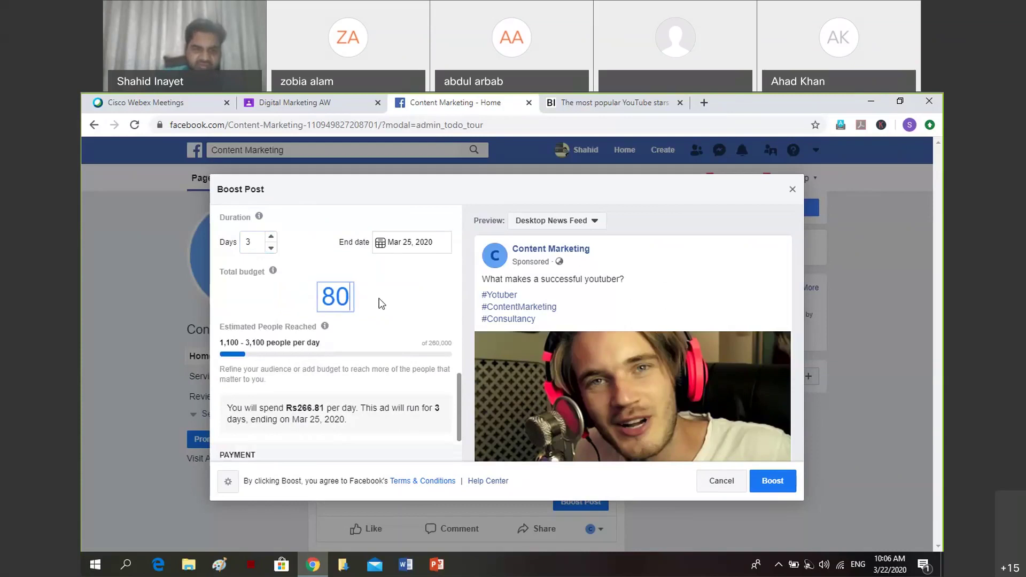
key(BackSpace)
key(BackSpace)
Enter a Rs200 total budget and check the 160.09 minimum daily budget error.
text(200)
click(270, 298)
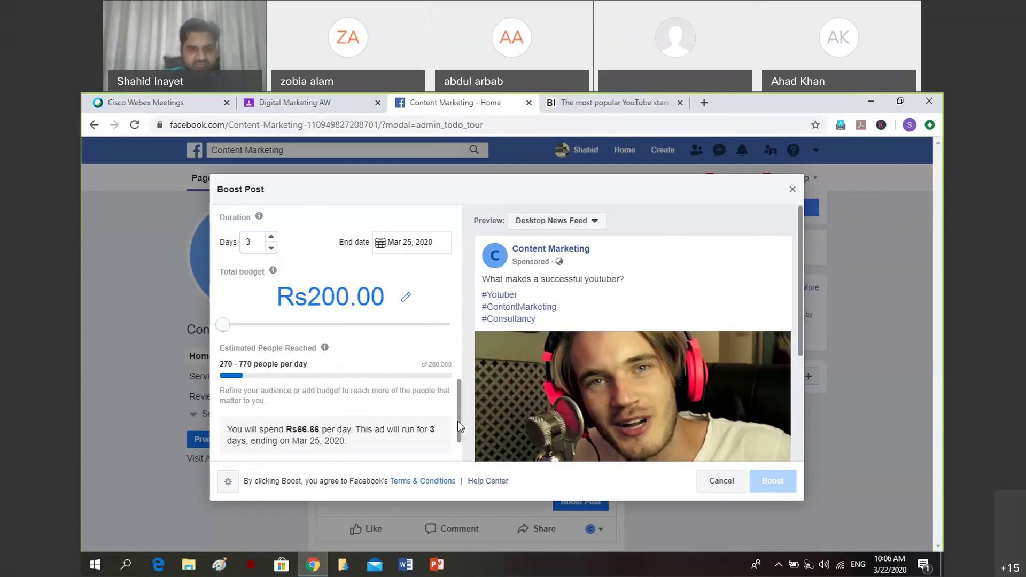
drag(458, 421, 464, 389)
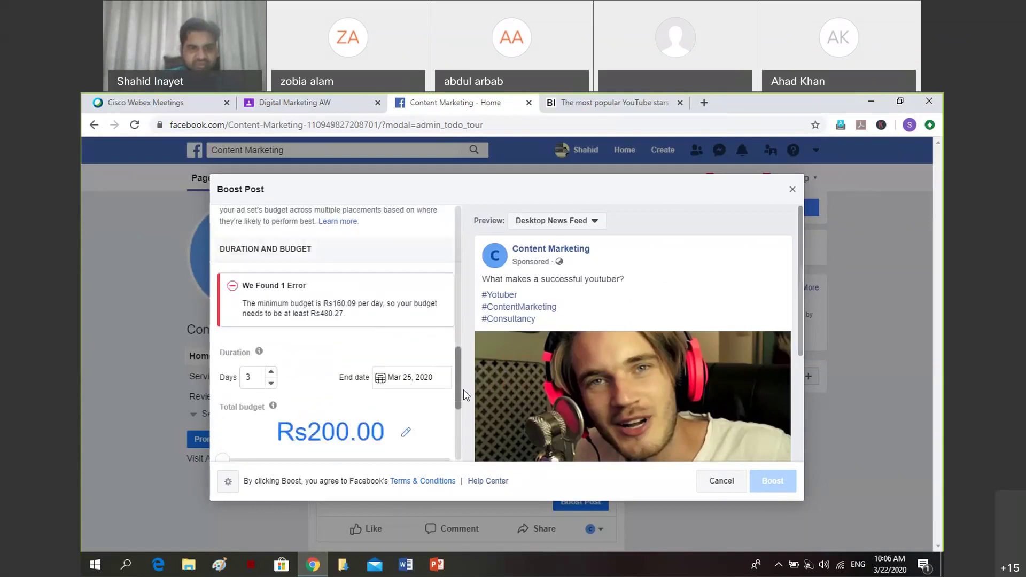
scroll(463, 389, down, 1)
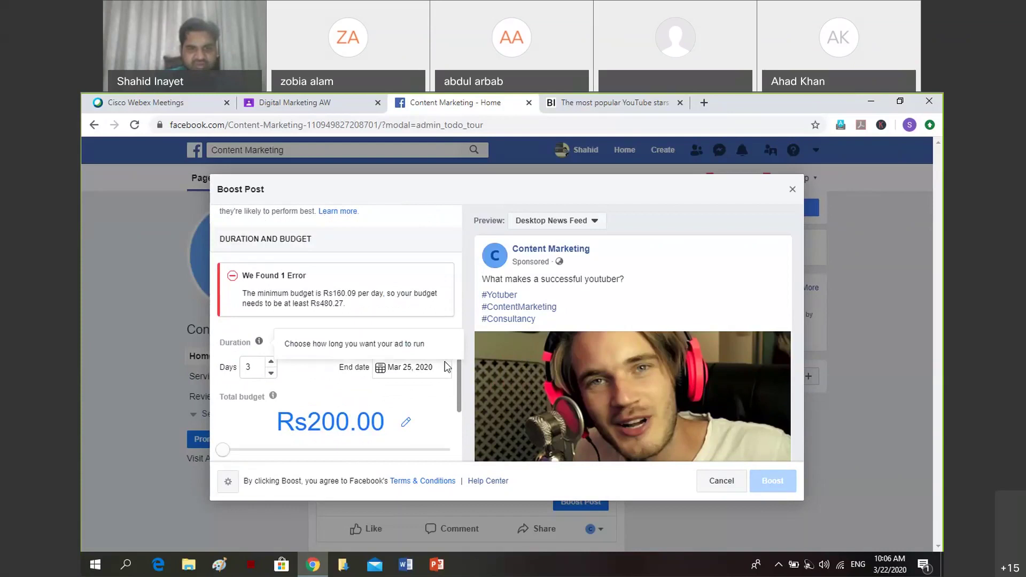
double_click(345, 294)
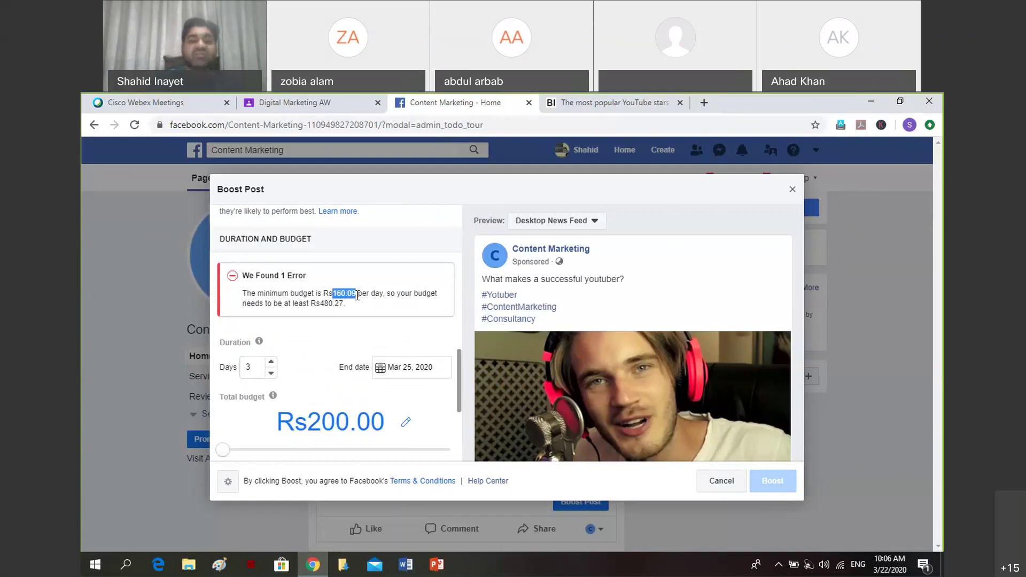
click(358, 305)
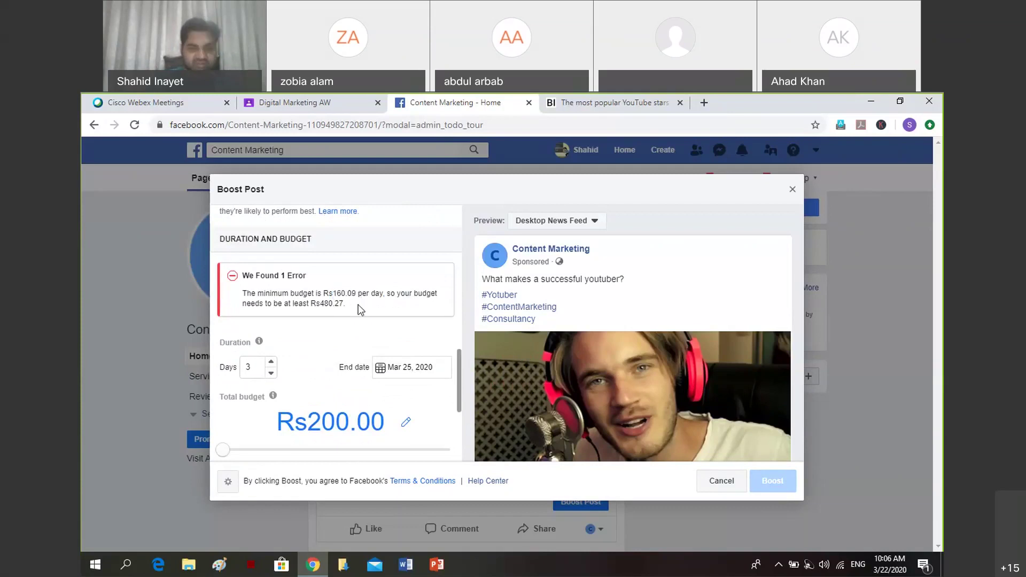
Reduce the duration to 1 day so the minimum-budget error clears.
mouse_move(460, 358)
mouse_down()
mouse_move(459, 412)
mouse_move(469, 353)
mouse_up()
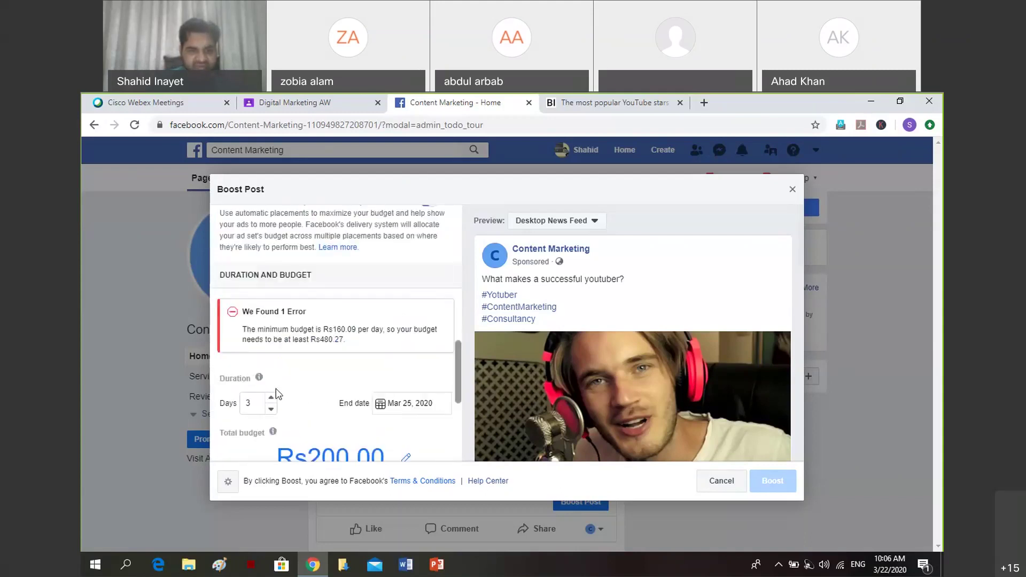
click(271, 409)
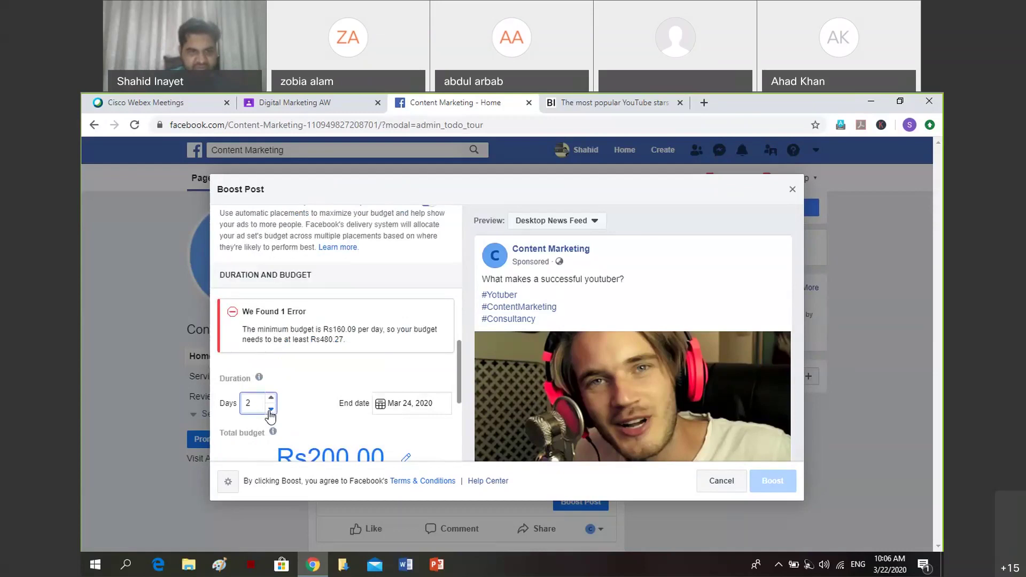
click(271, 409)
drag(458, 369, 461, 416)
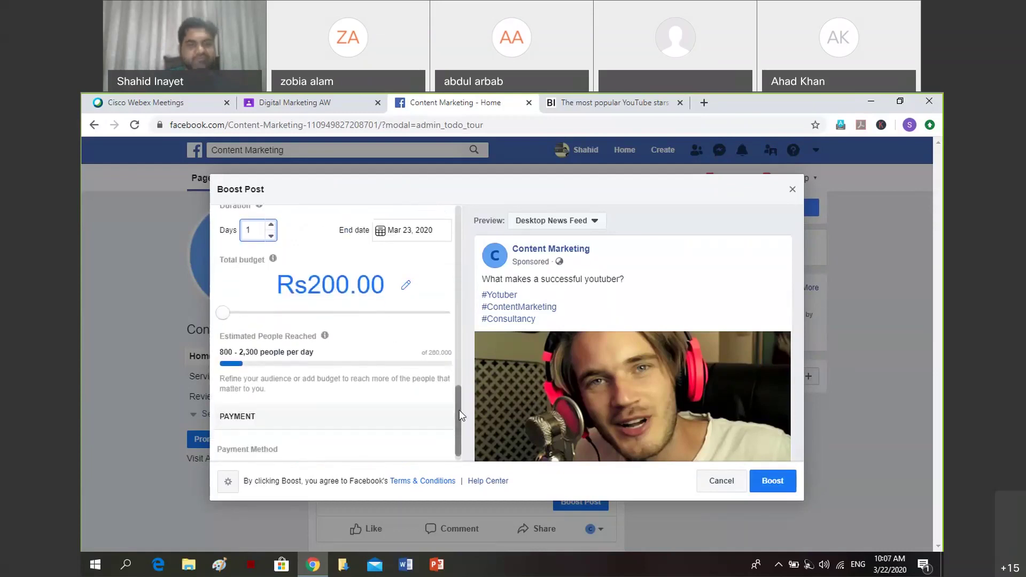
Review the boost settings, then cancel without boosting, returning to the Content Marketing Page.
mouse_move(231, 342)
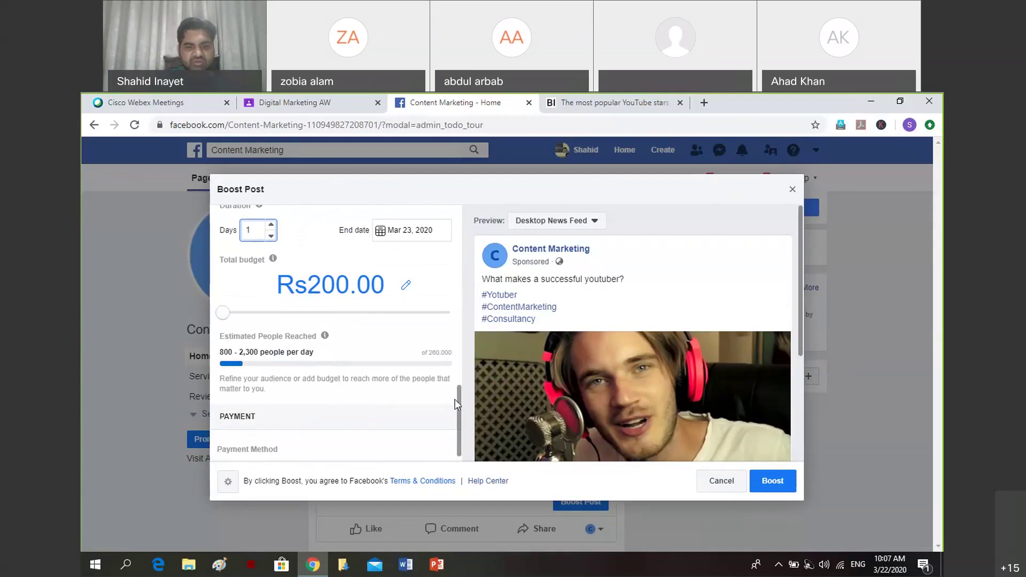
scroll(457, 419, down, 1)
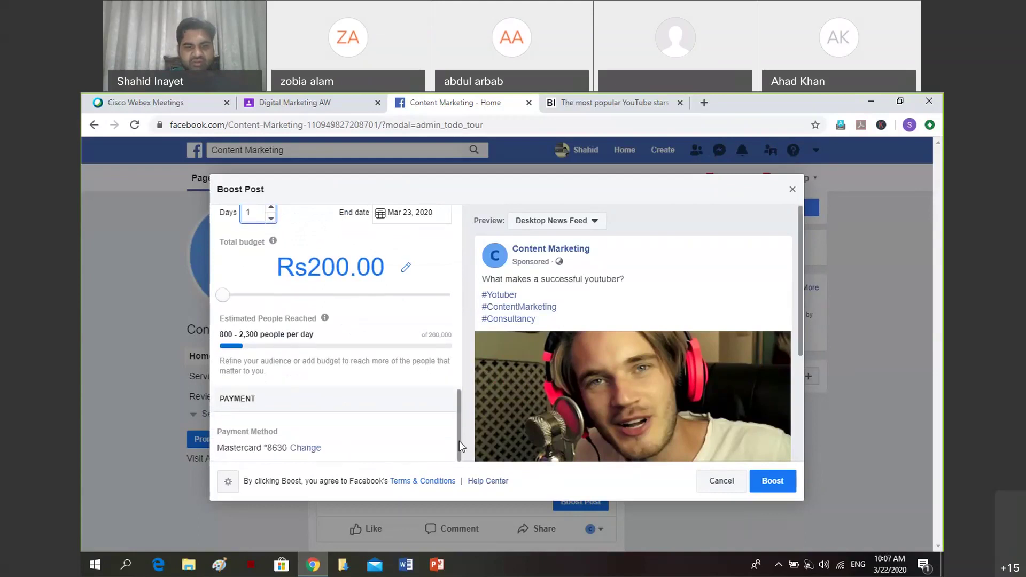
drag(460, 441, 460, 415)
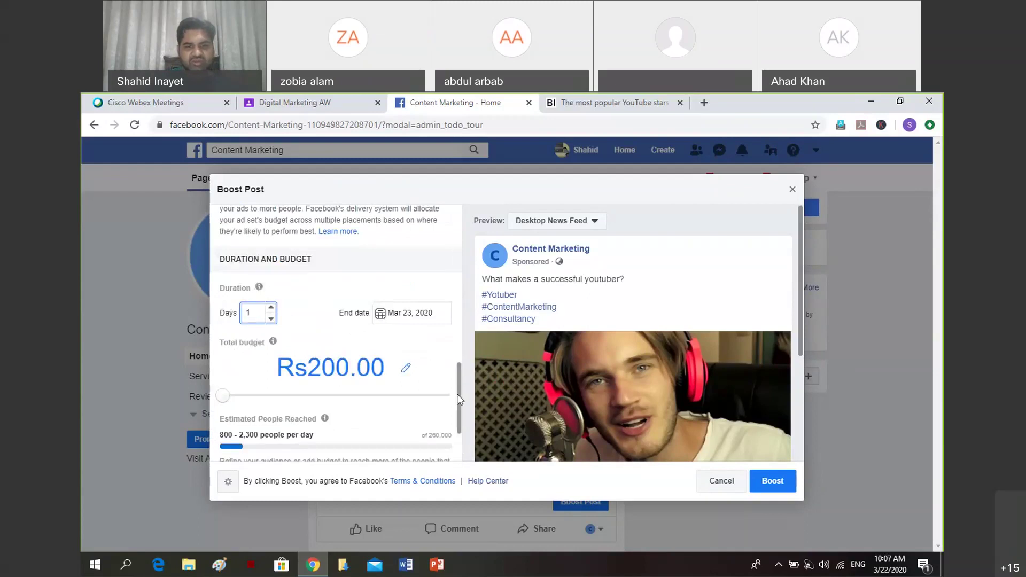
drag(457, 393, 460, 297)
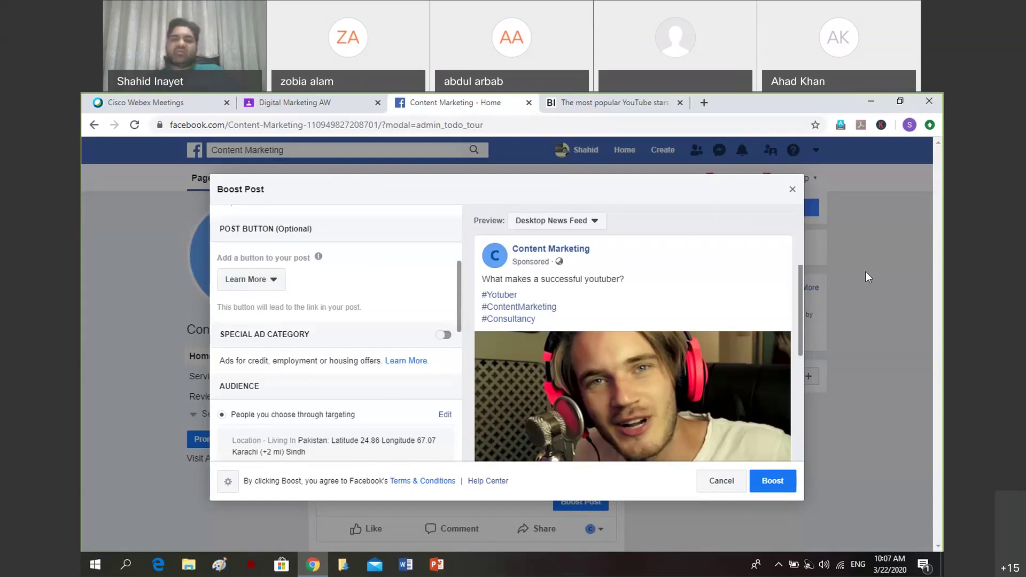
scroll(748, 395, down, 5)
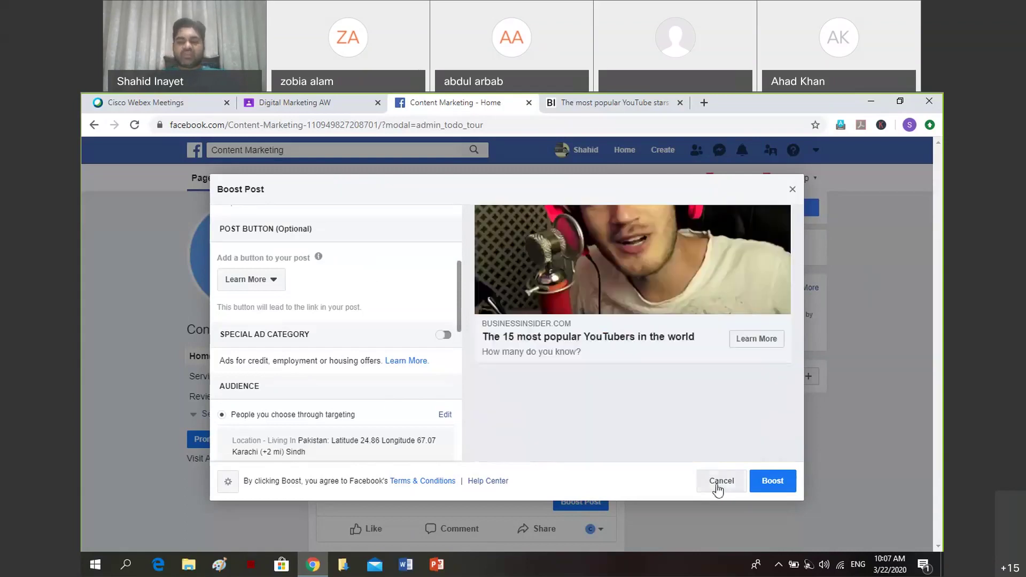
click(718, 483)
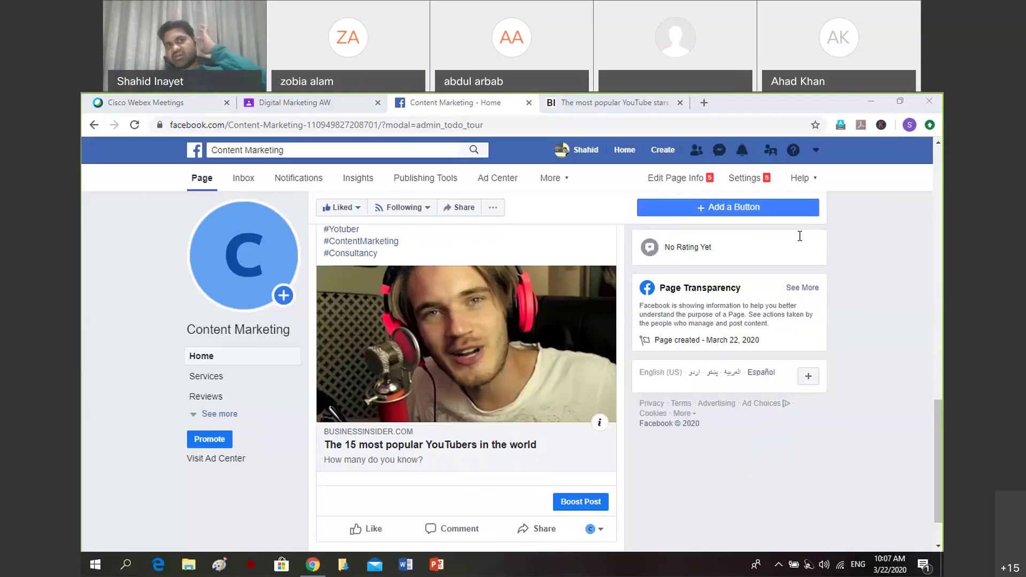